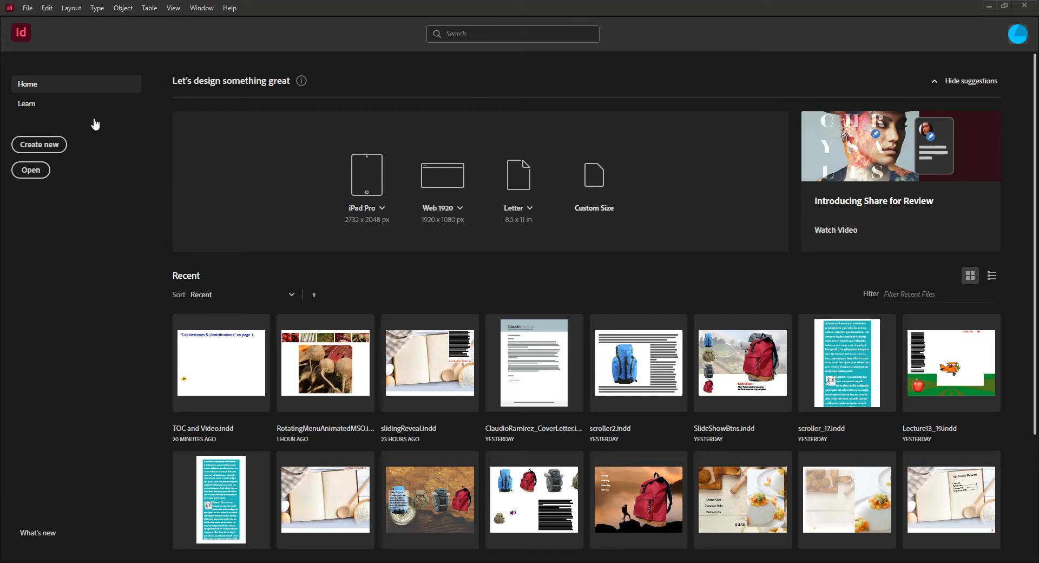
Create a one-page landscape document of 1024 x 768 px and add a second layer.
click(30, 146)
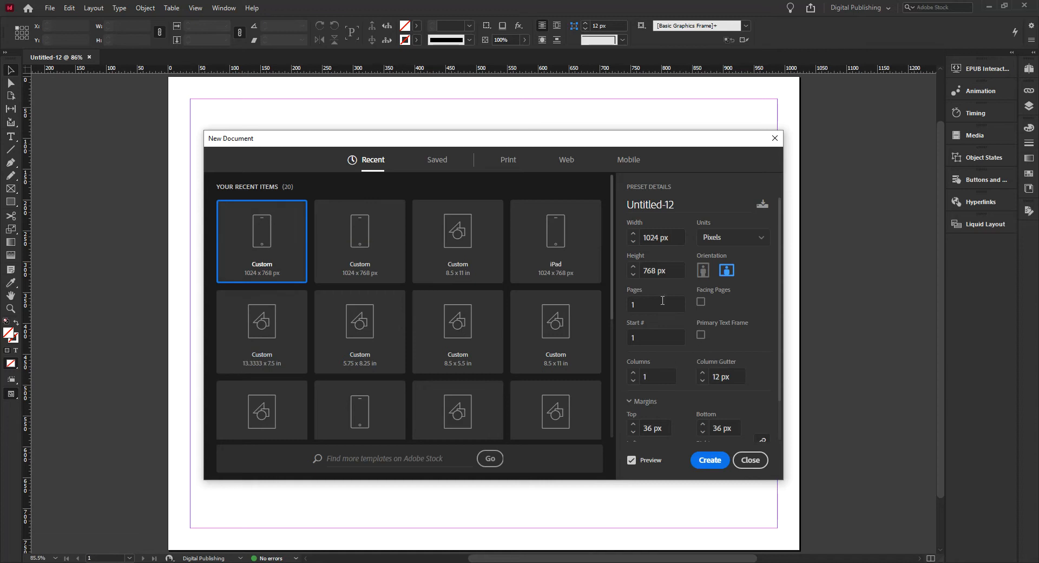
click(706, 458)
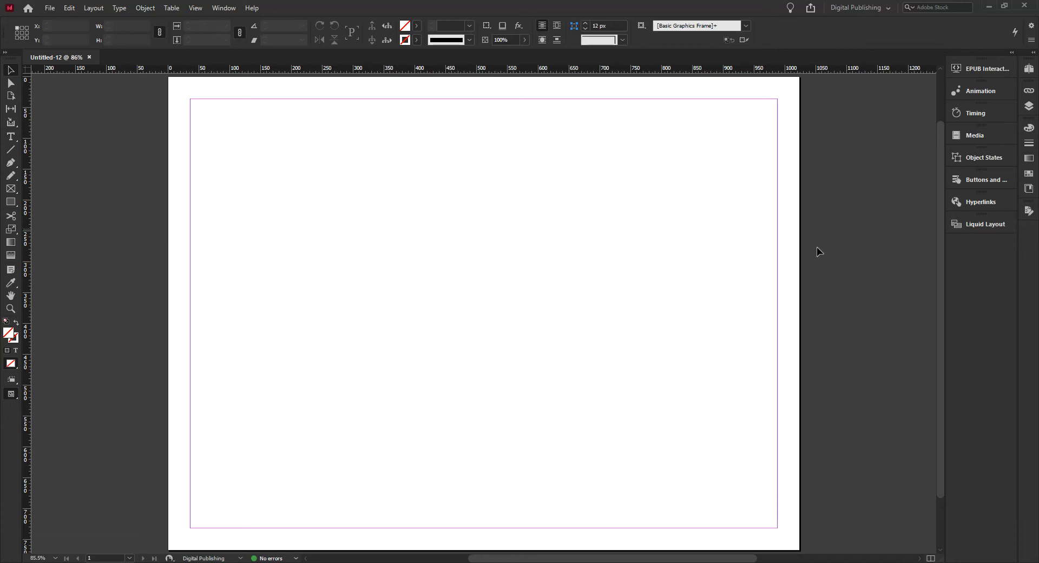
click(1029, 106)
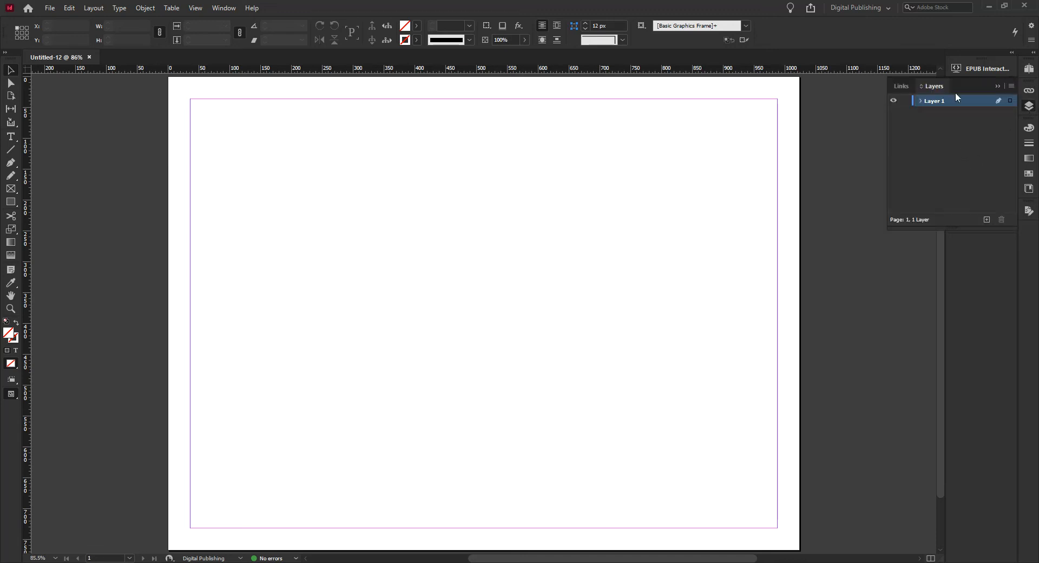
click(986, 219)
Rename the lower layer, Layer 1, as BG.
click(933, 114)
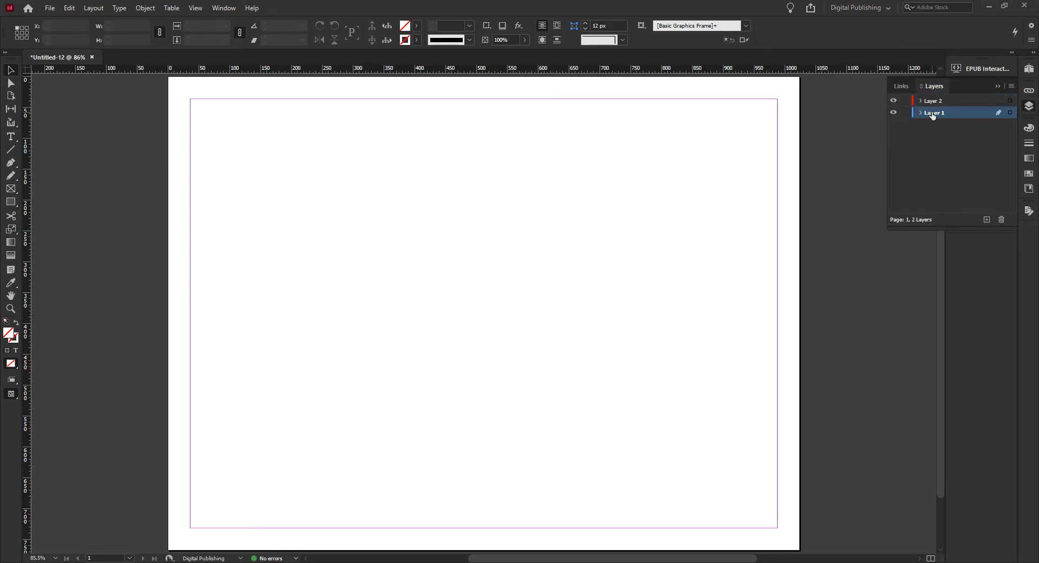
double_click(933, 114)
text(B)
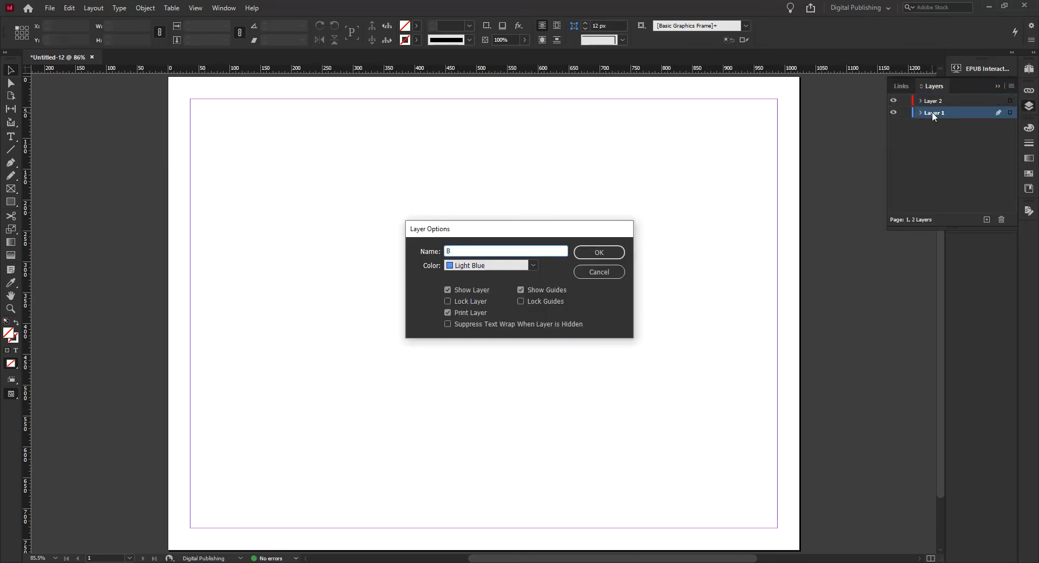
text(g)
text(G)
click(602, 253)
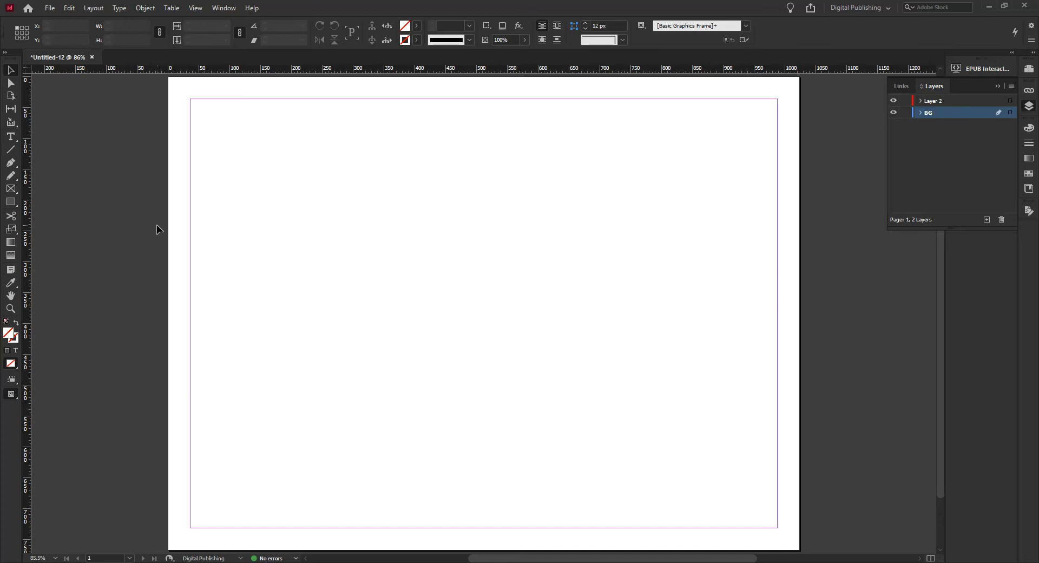
Place VideoBG.jpg from the Lecture15 folder at the page's upper-left corner, sized about 1370 x 770 px to cover the page.
key(ctrl+d)
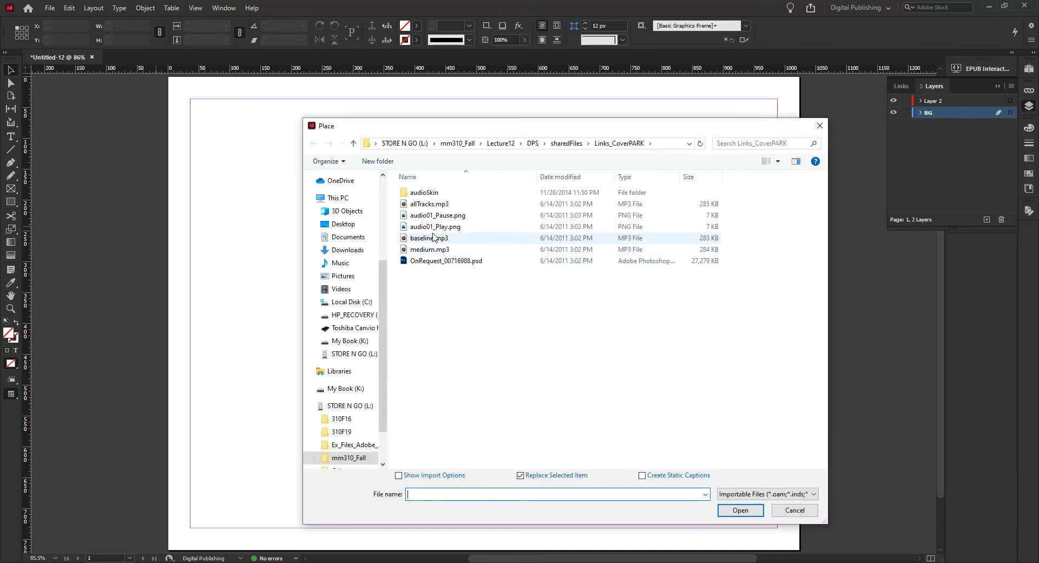
click(571, 145)
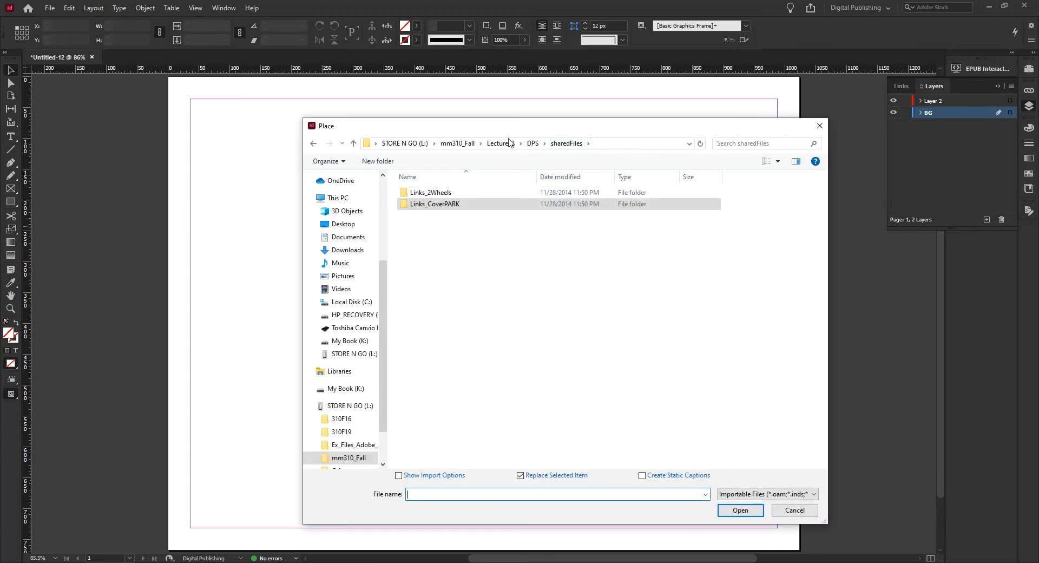
click(453, 144)
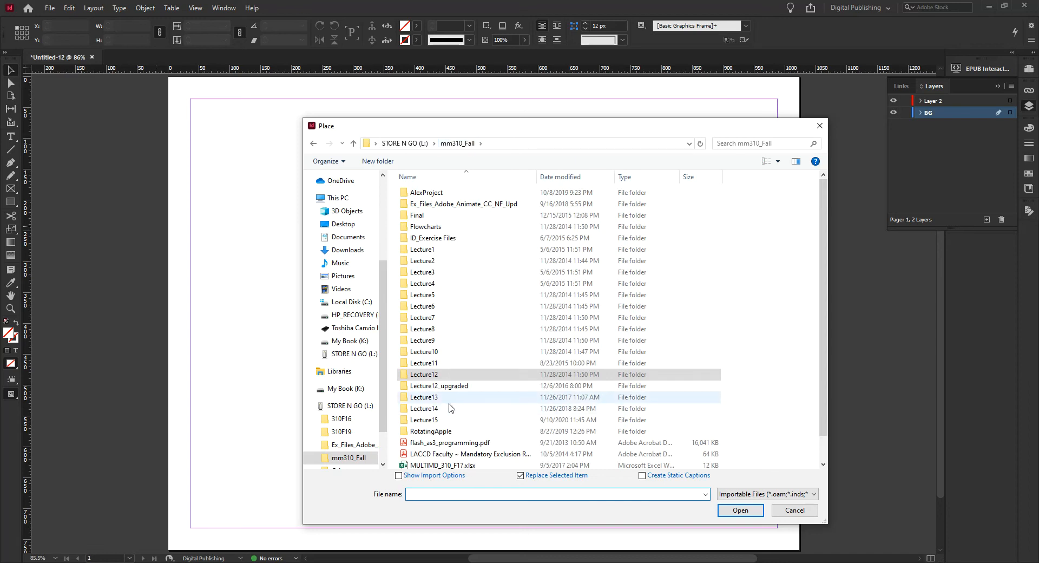
double_click(441, 421)
click(433, 308)
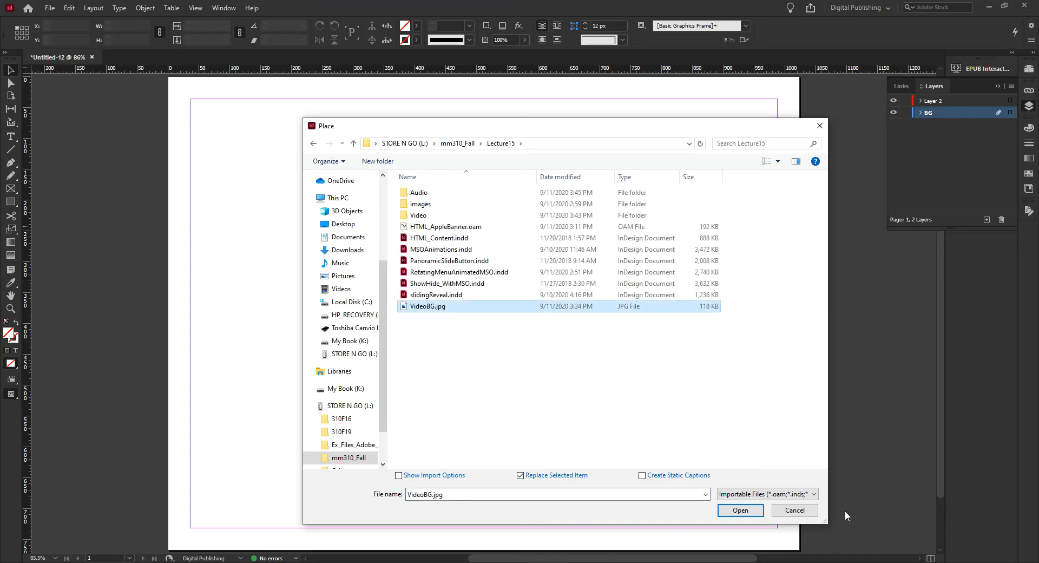
click(757, 514)
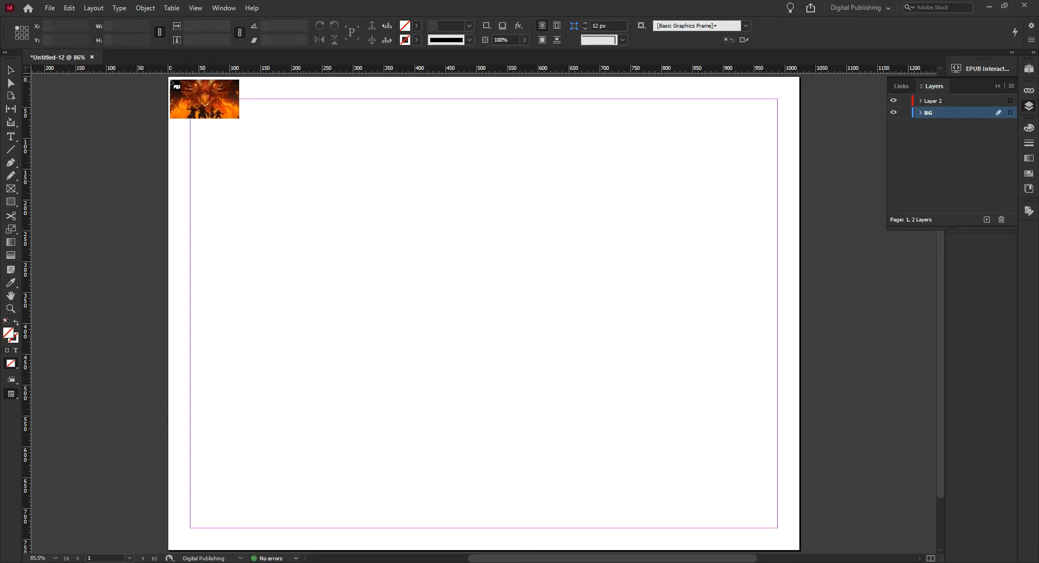
drag(170, 80, 825, 511)
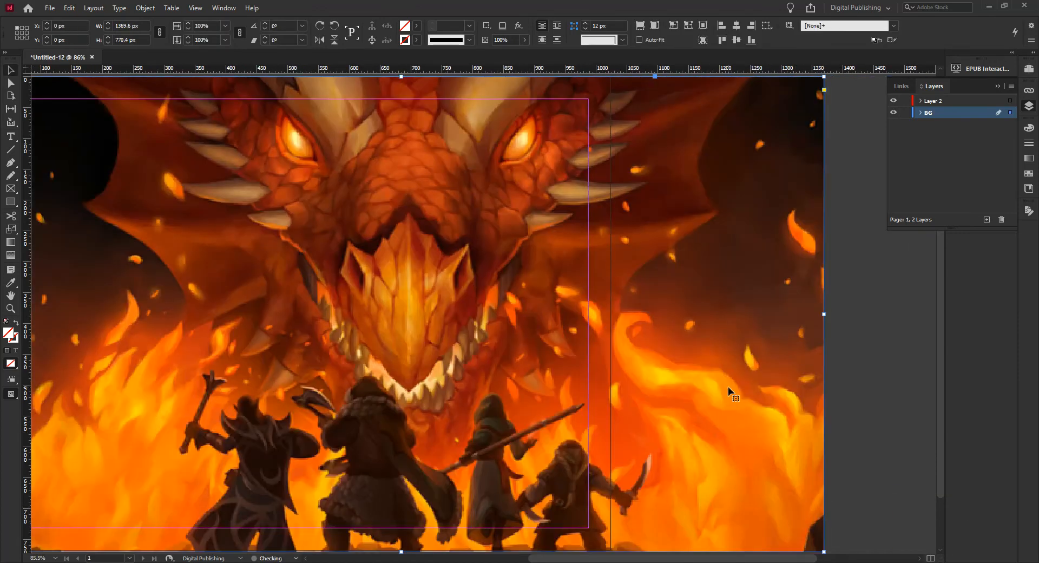
Shift the background image horizontally to about X -346 px, Y 0 px and lock the BG layer.
drag(765, 381, 563, 384)
scroll(642, 362, left, 5)
drag(642, 362, 581, 387)
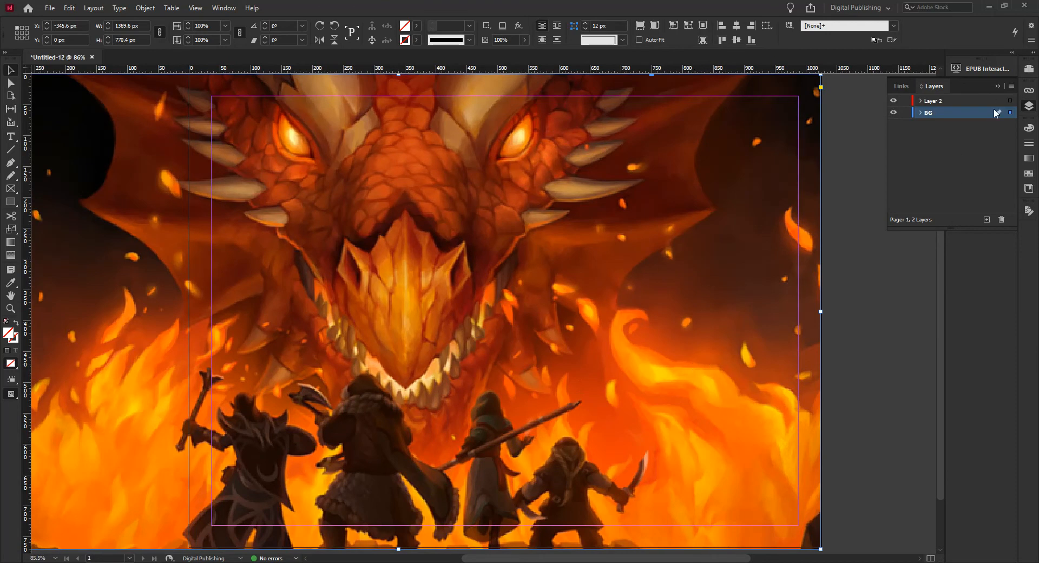
click(905, 114)
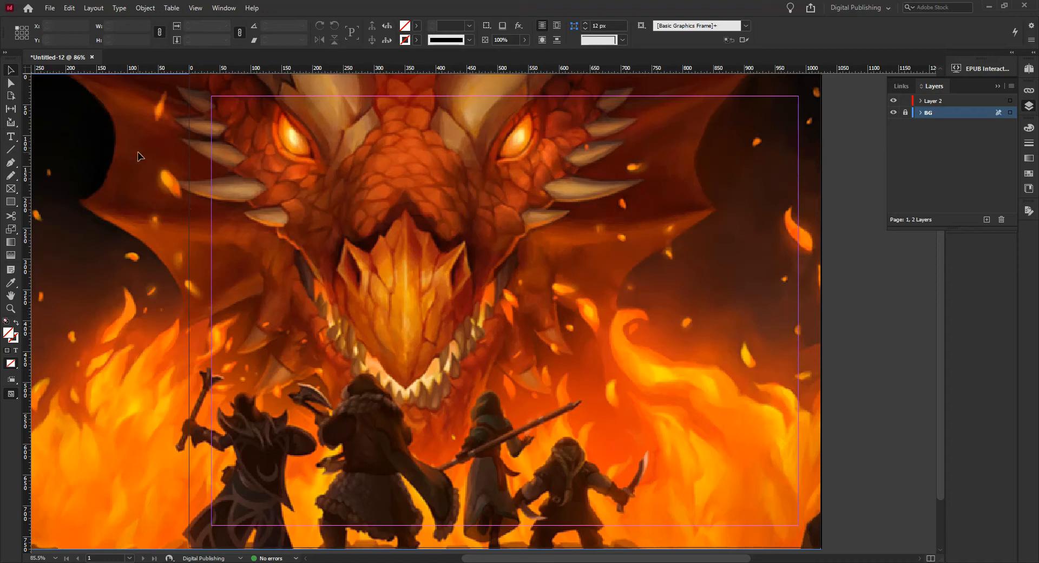
Place PaladinII_Trailer_640x360.mp4 from the Video folder on Layer 2, aligned to the upper-right corner of the page margins.
click(928, 104)
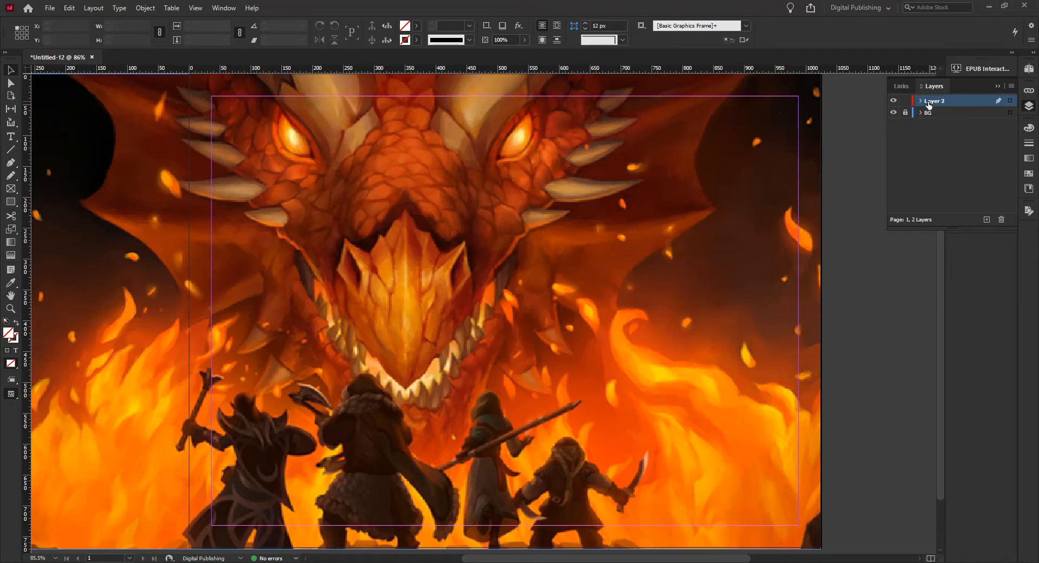
key(ctrl+d)
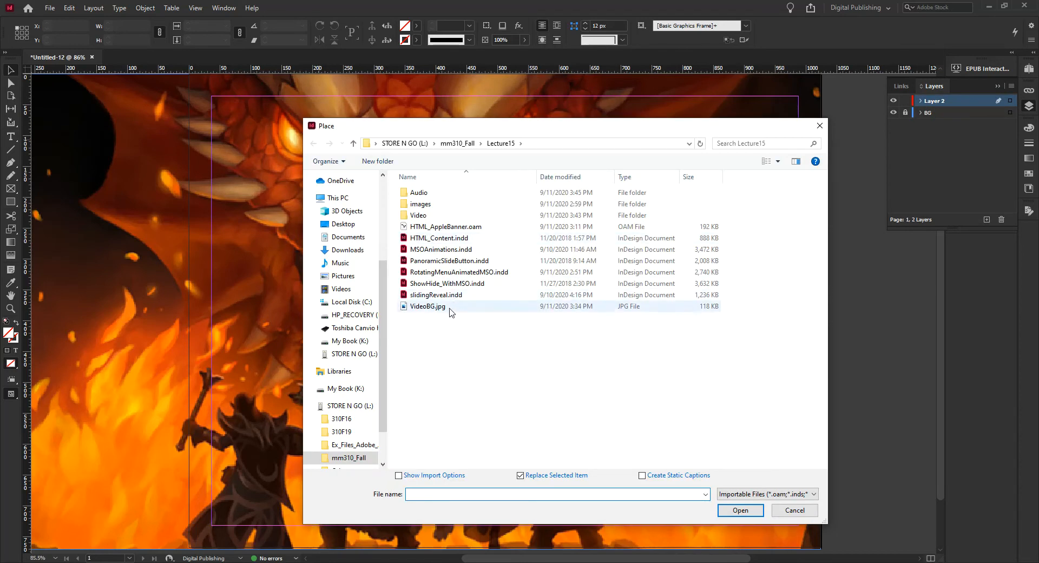
double_click(431, 216)
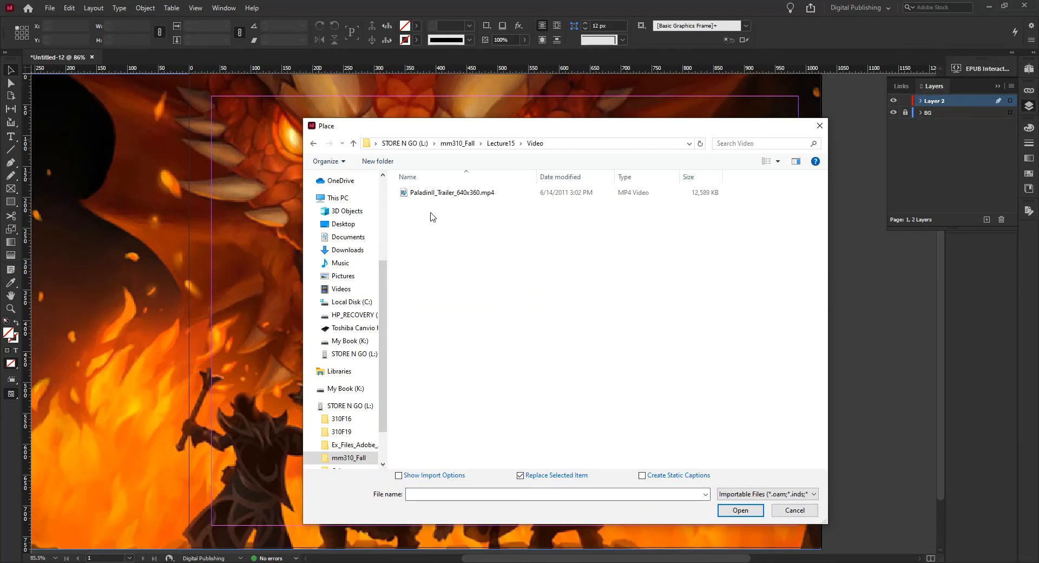
click(436, 194)
click(742, 510)
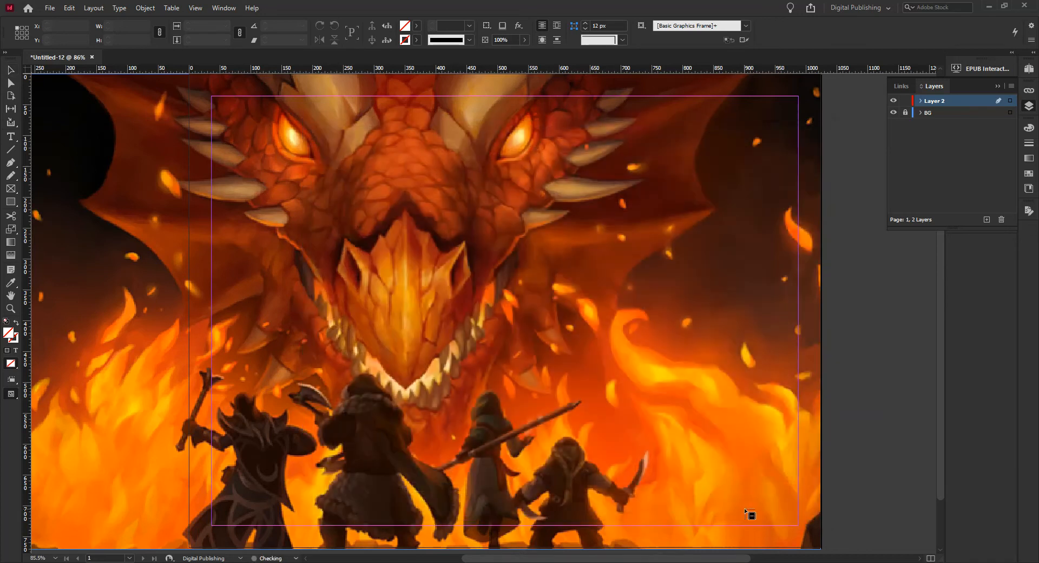
click(469, 101)
drag(653, 213, 587, 207)
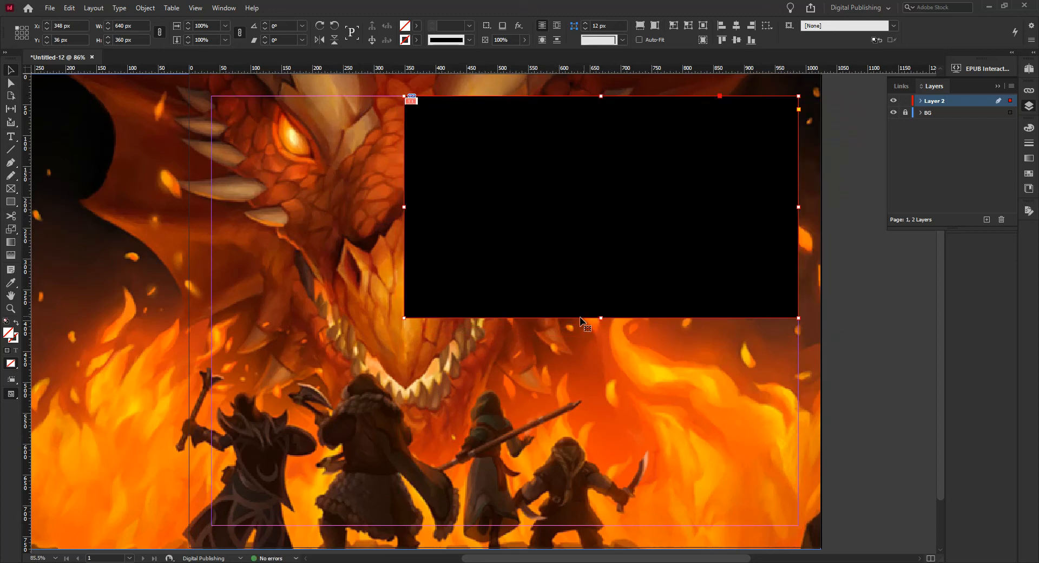
Preview the page's EPUB interactivity, testing play and pause on the video, and close the preview.
click(983, 69)
click(152, 498)
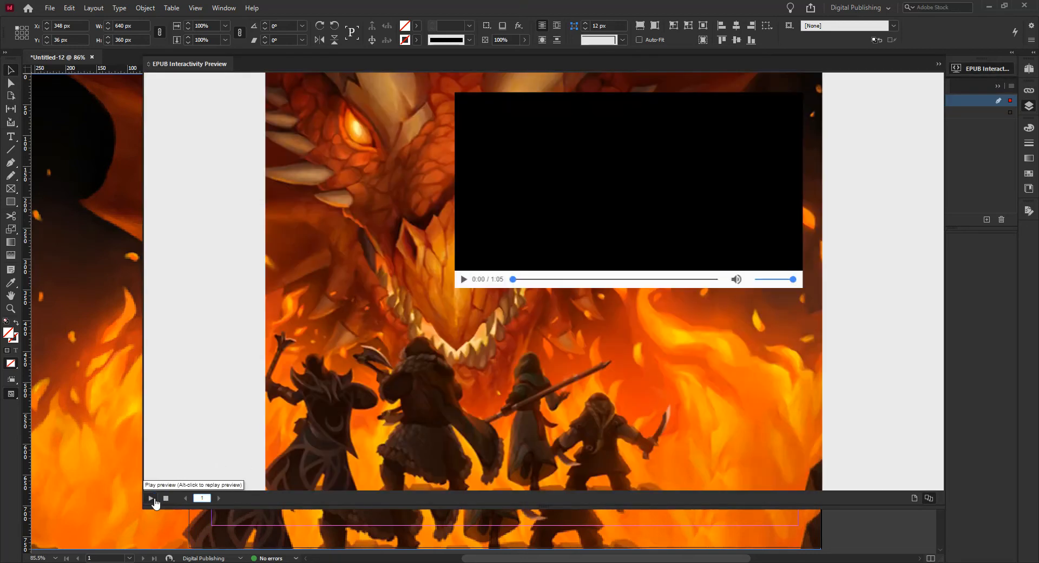
click(463, 279)
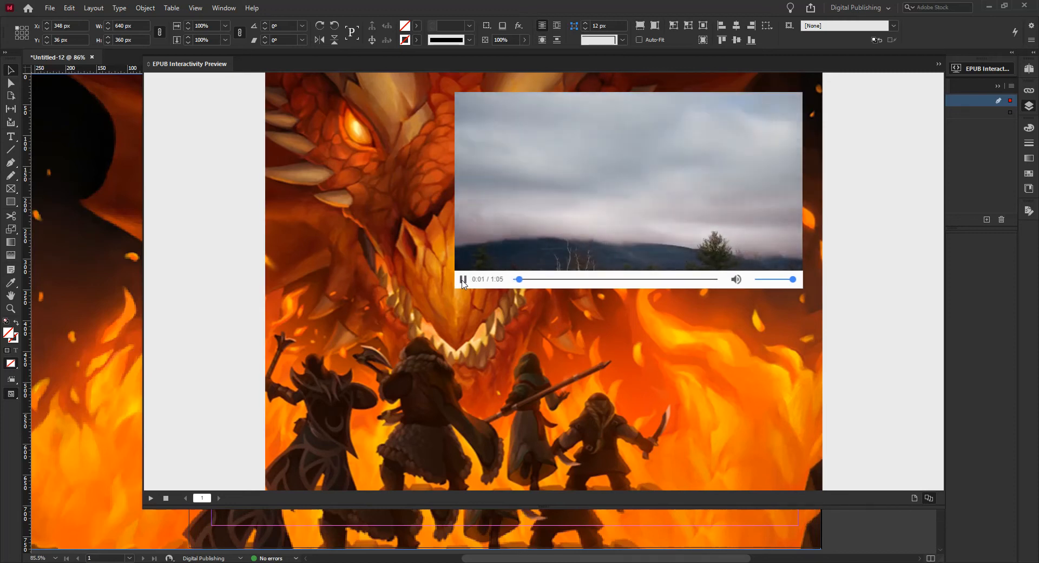
click(463, 280)
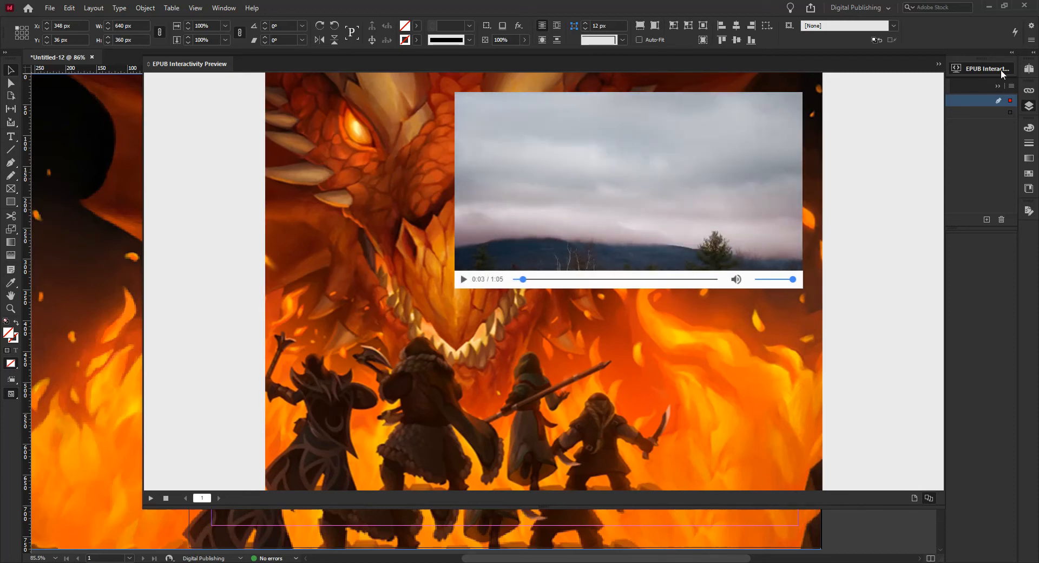
click(171, 499)
click(969, 69)
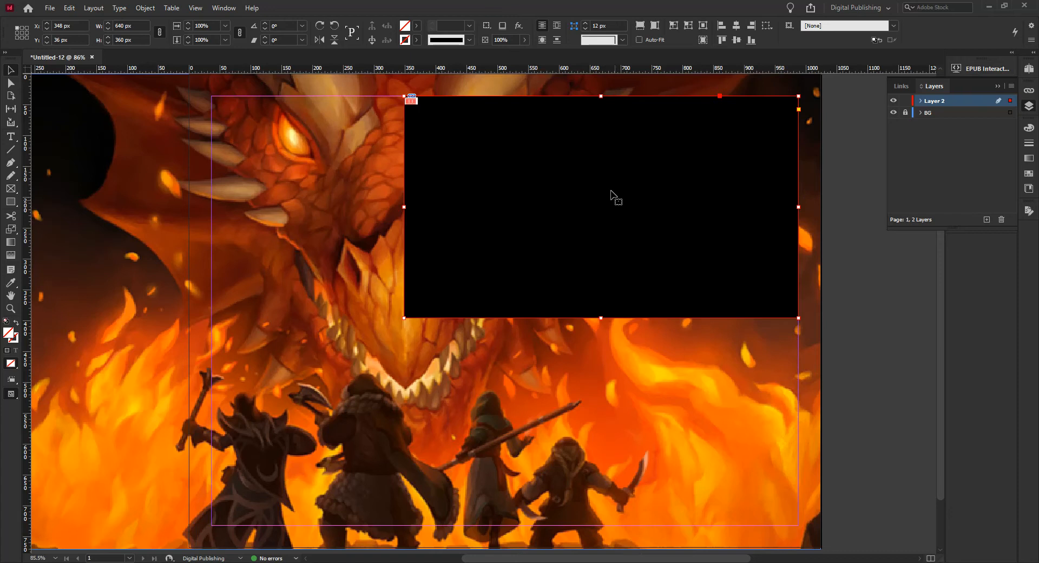
Examine the selected video's media settings, including the choices for placing a video from a URL and for PDF output.
click(1027, 107)
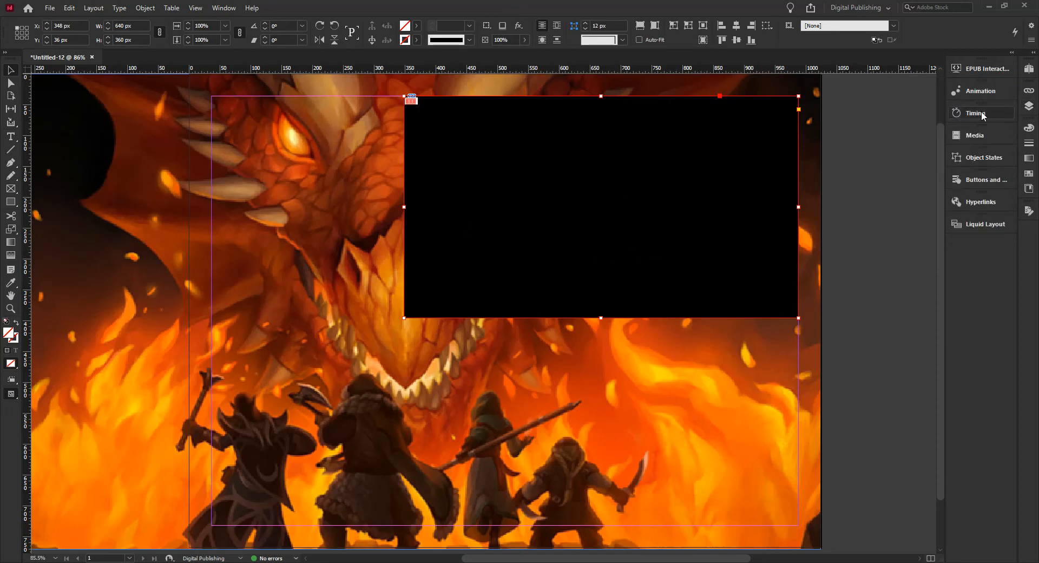
click(968, 136)
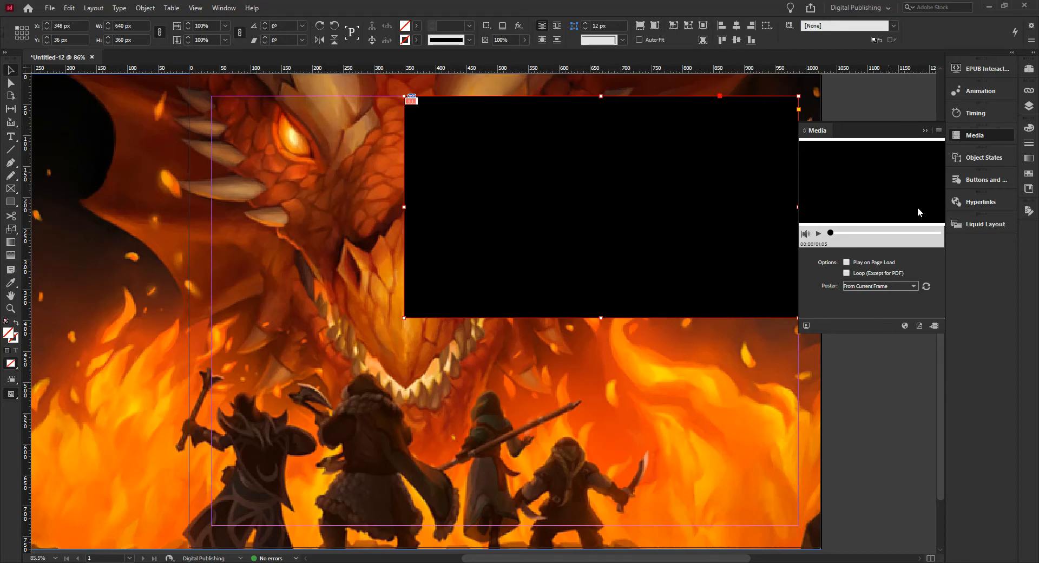
click(939, 132)
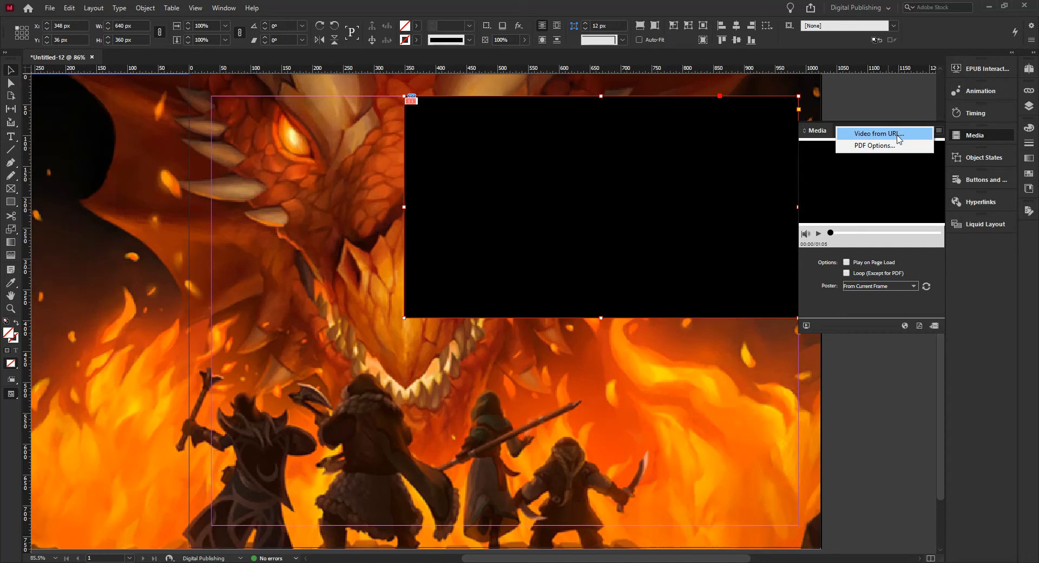
click(885, 136)
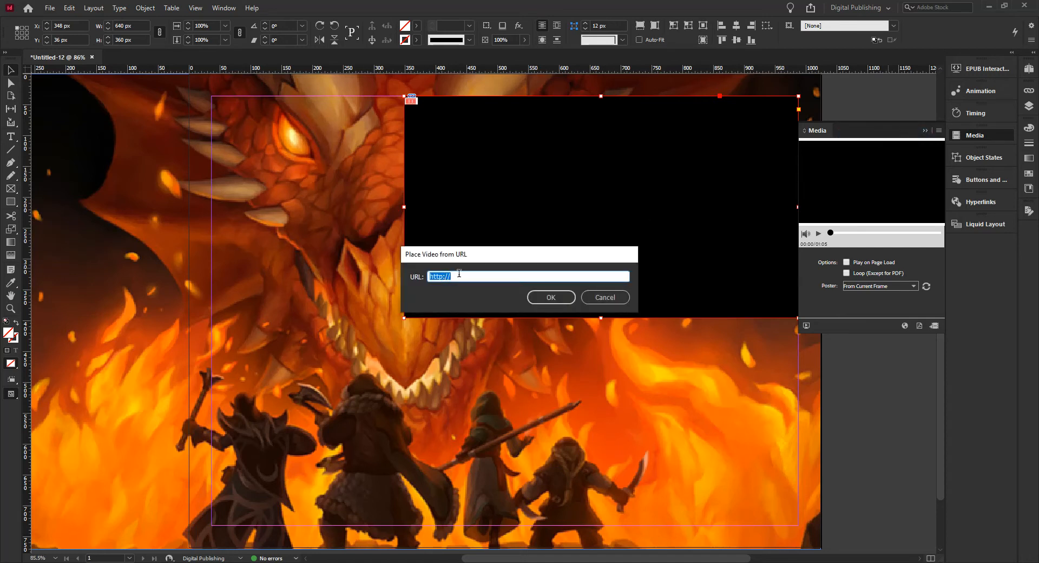
click(612, 299)
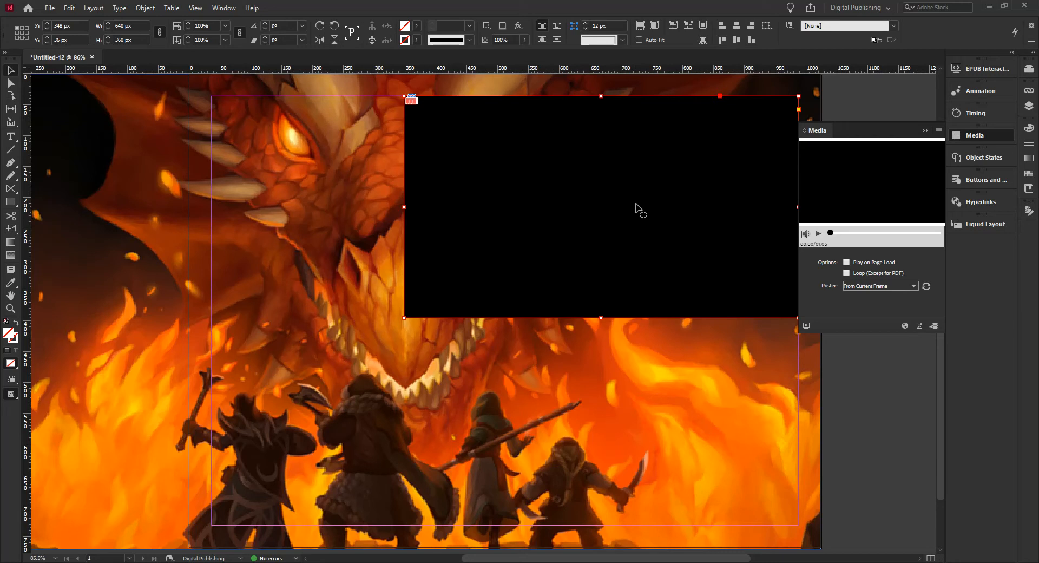
click(939, 131)
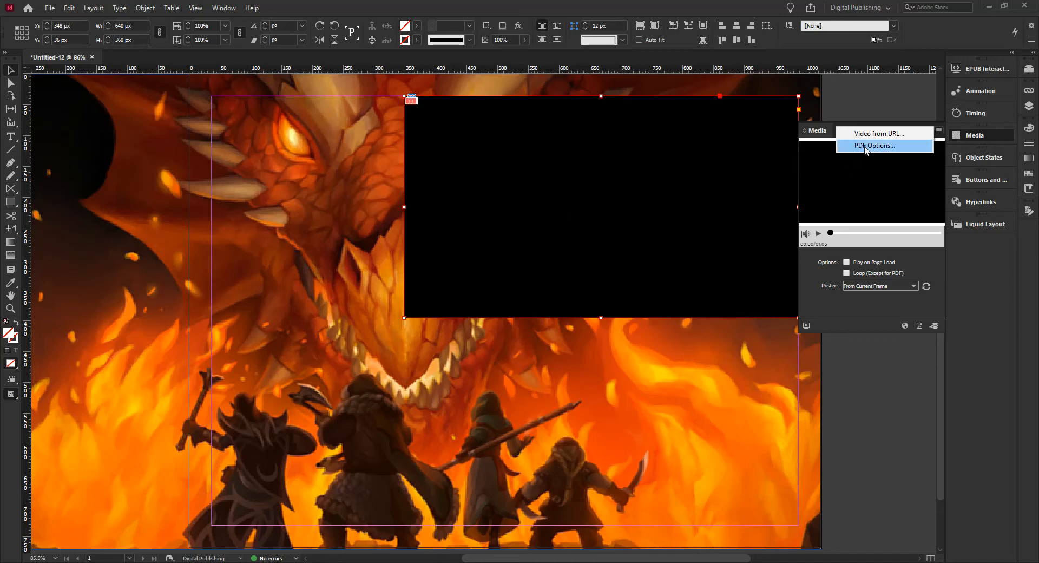
click(868, 310)
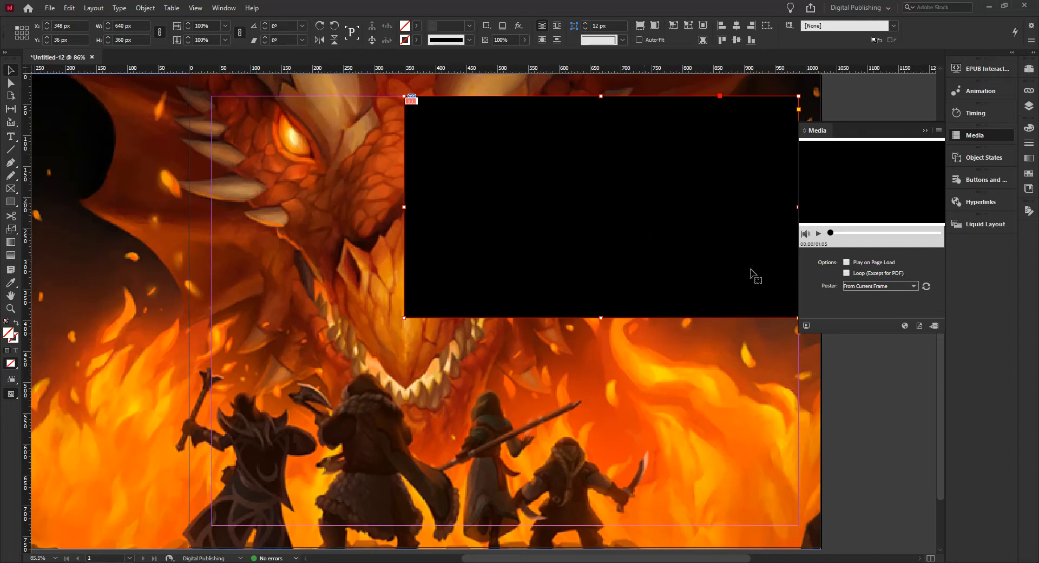
click(893, 285)
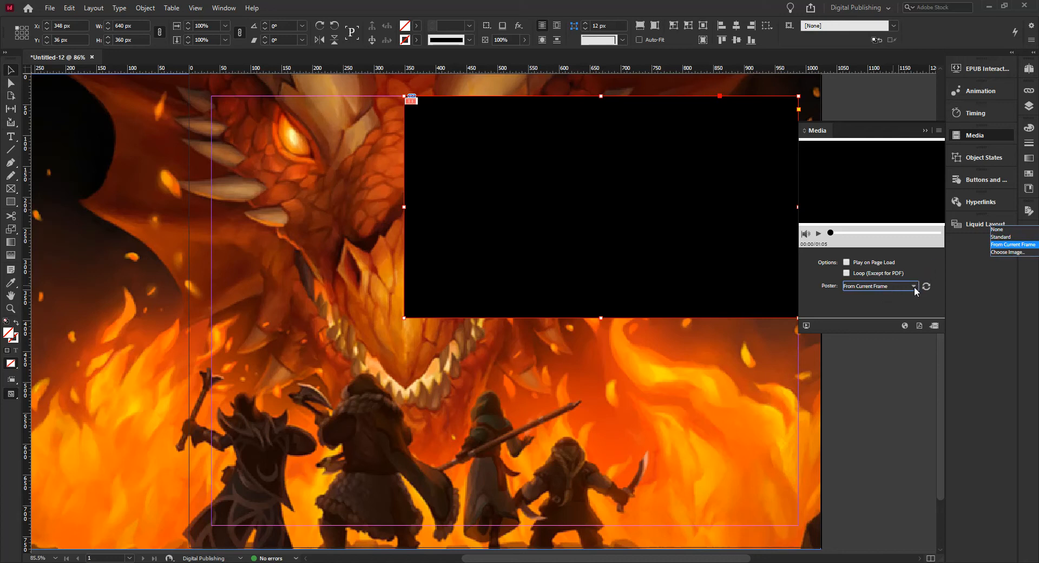
click(914, 287)
click(914, 287)
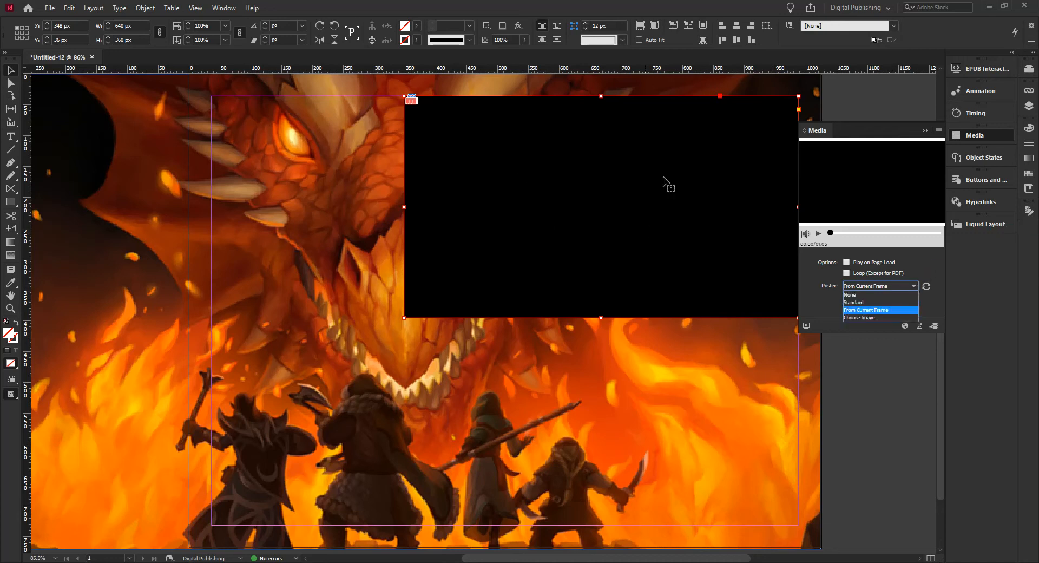
click(858, 317)
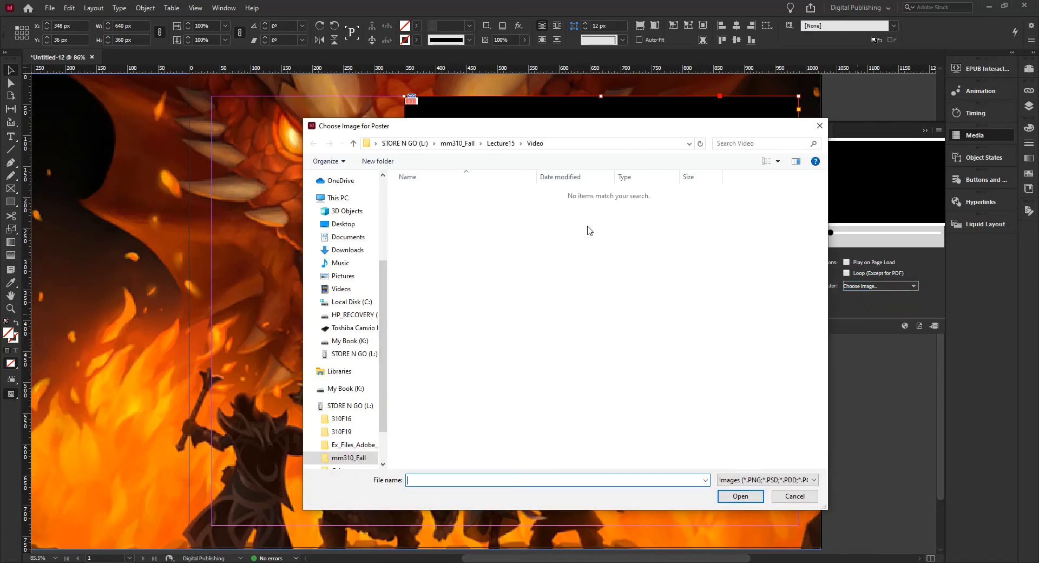
click(785, 497)
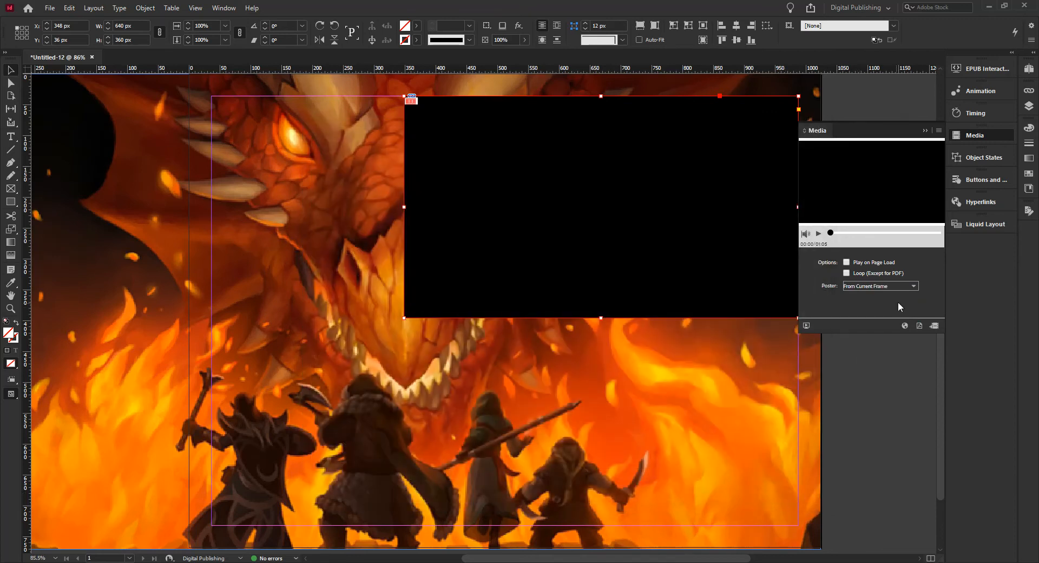
Scrub the video preview to about 10 seconds and examine the poster choices available for the selected video.
drag(831, 233, 848, 237)
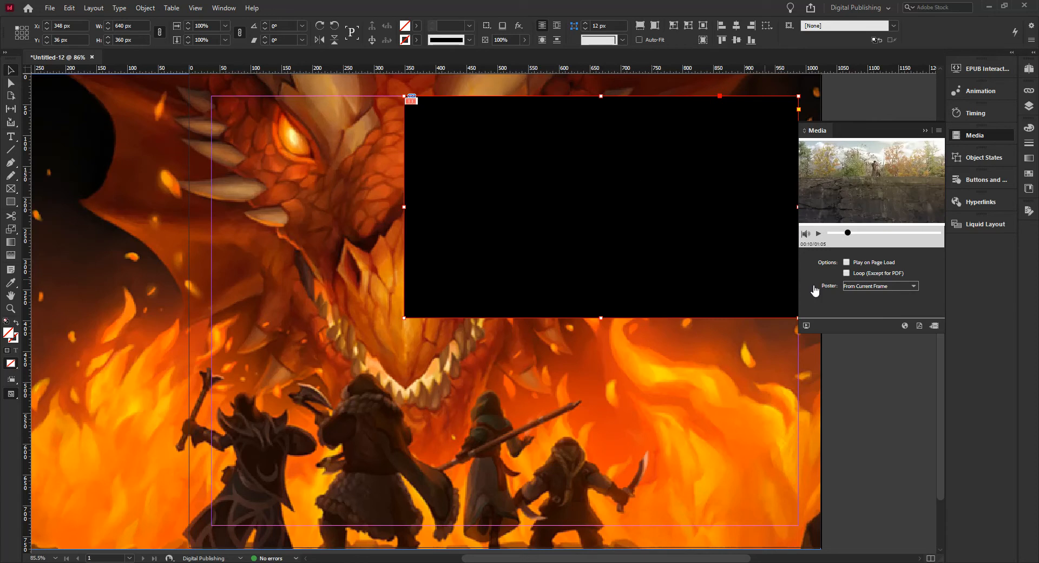
click(888, 289)
click(867, 315)
click(914, 286)
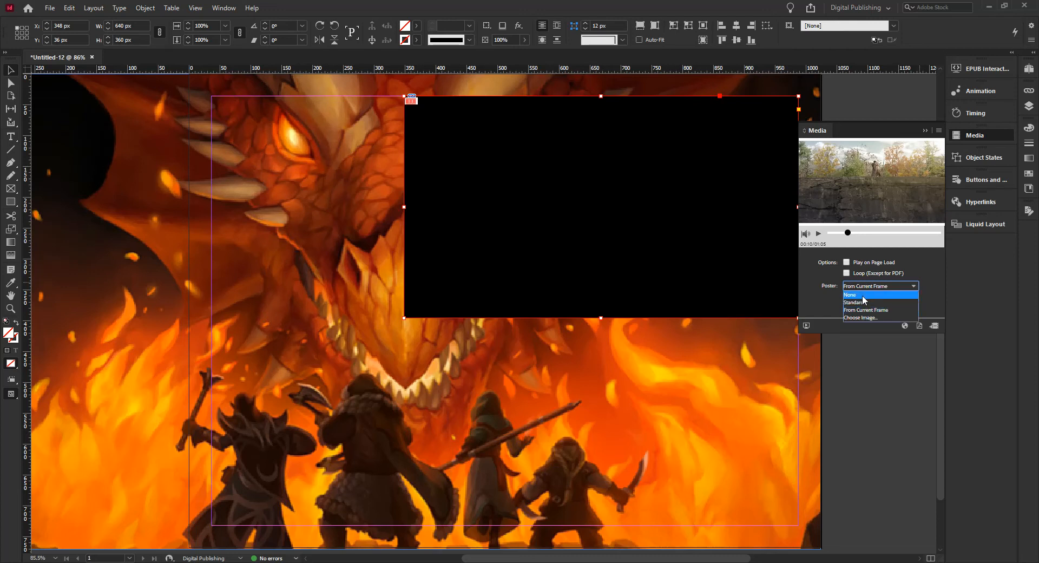
Play the video briefly in the media preview, rewind it to the start and close the media settings.
click(830, 234)
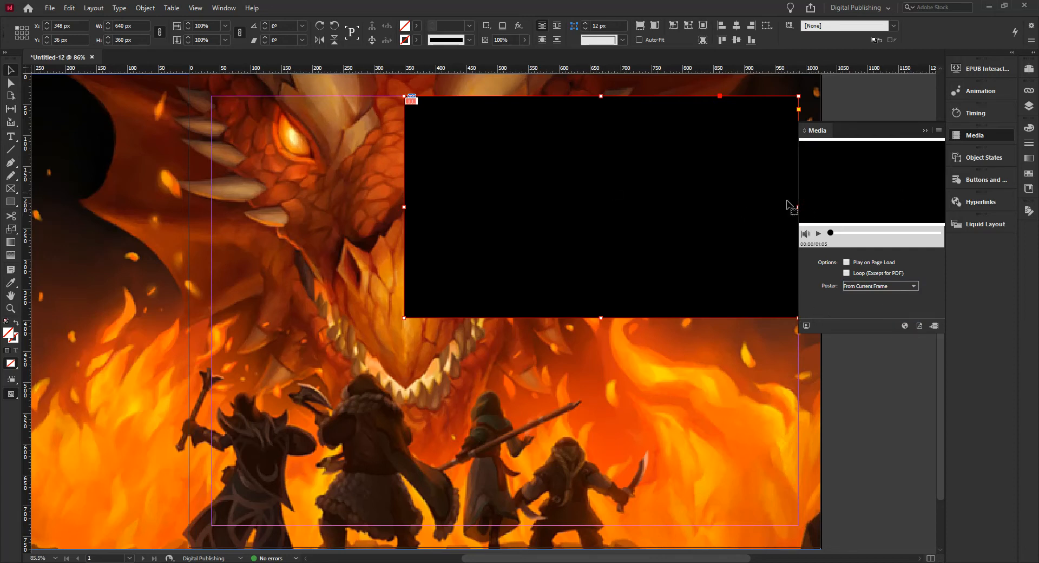
click(818, 234)
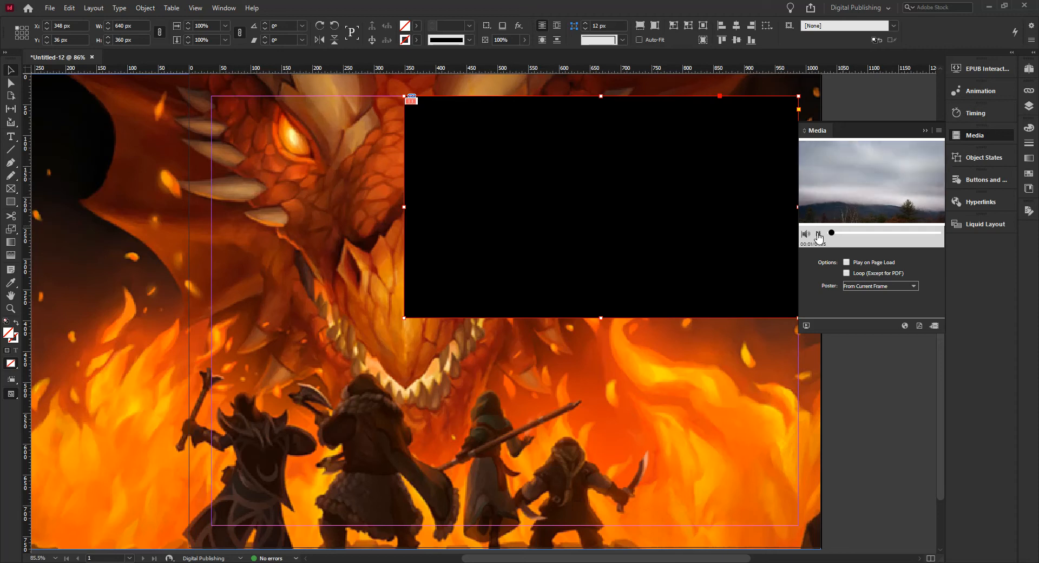
click(833, 235)
drag(833, 235, 829, 234)
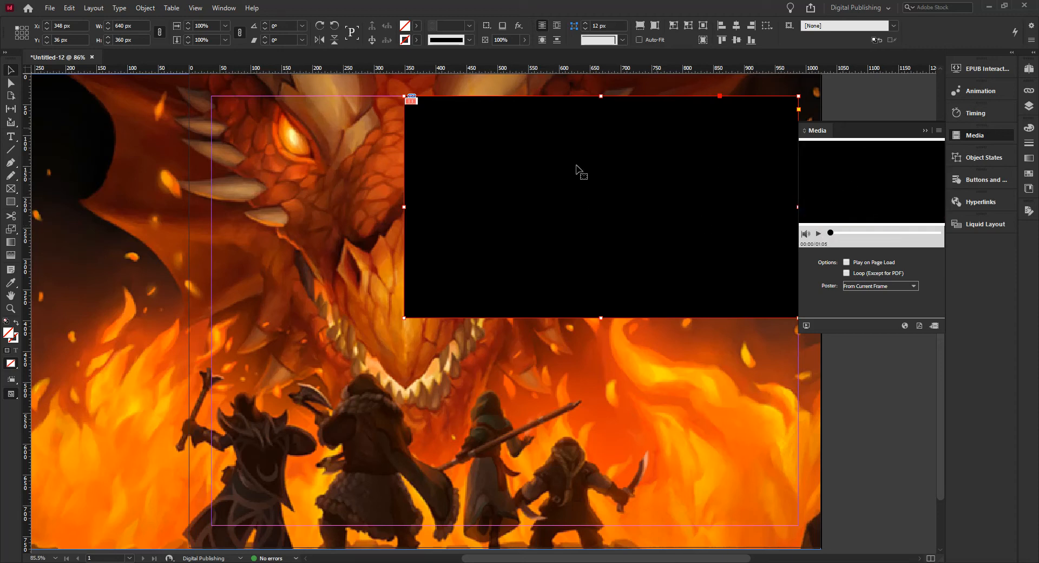
click(977, 138)
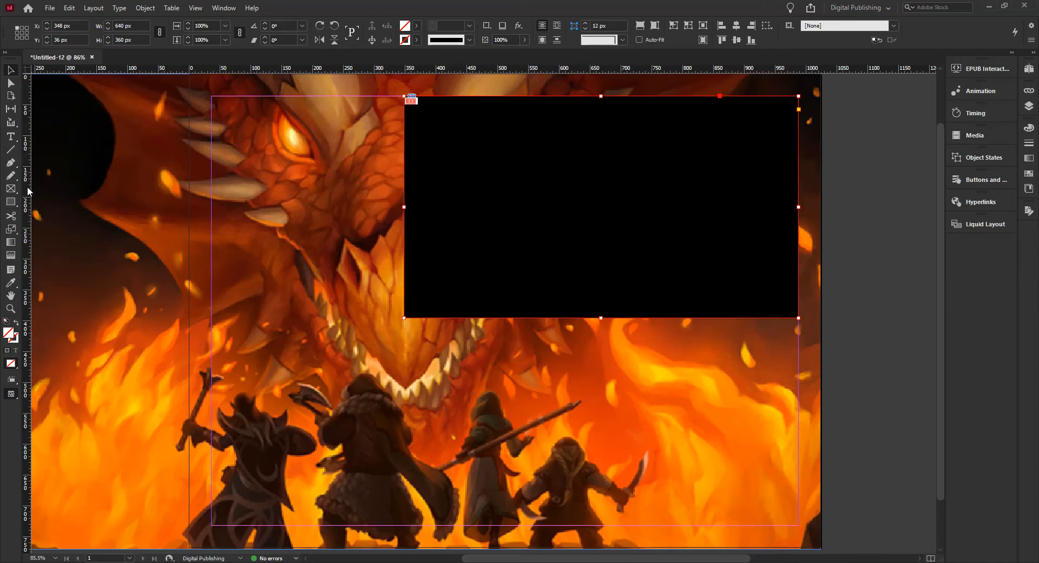
Draw an empty rectangle frame about 34 × 34 px in the upper-left corner of the page margins.
click(11, 190)
drag(213, 97, 233, 117)
click(11, 70)
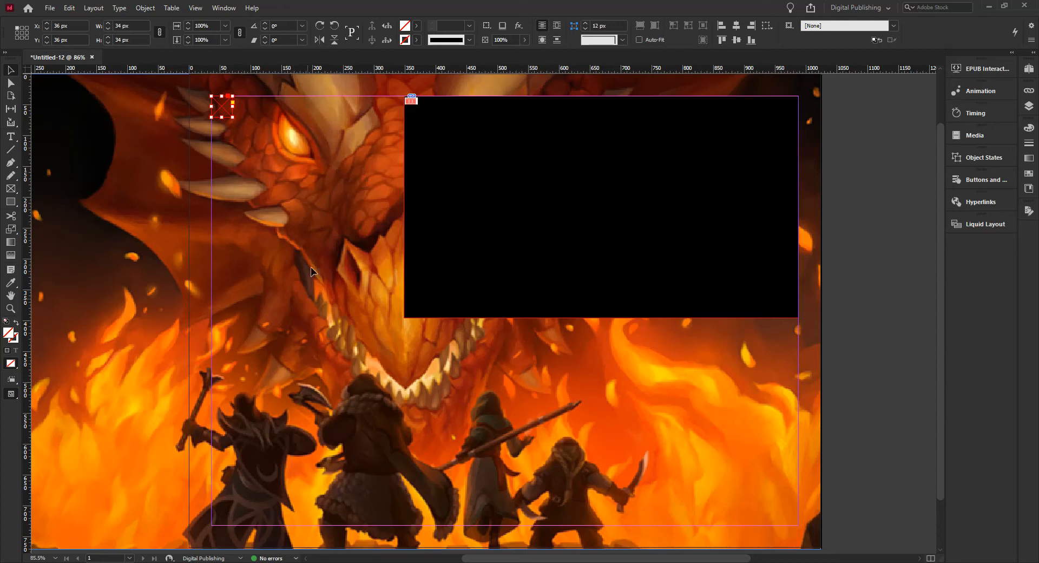
Combine the small empty frame and the video into a multi-state object.
shift+click(503, 173)
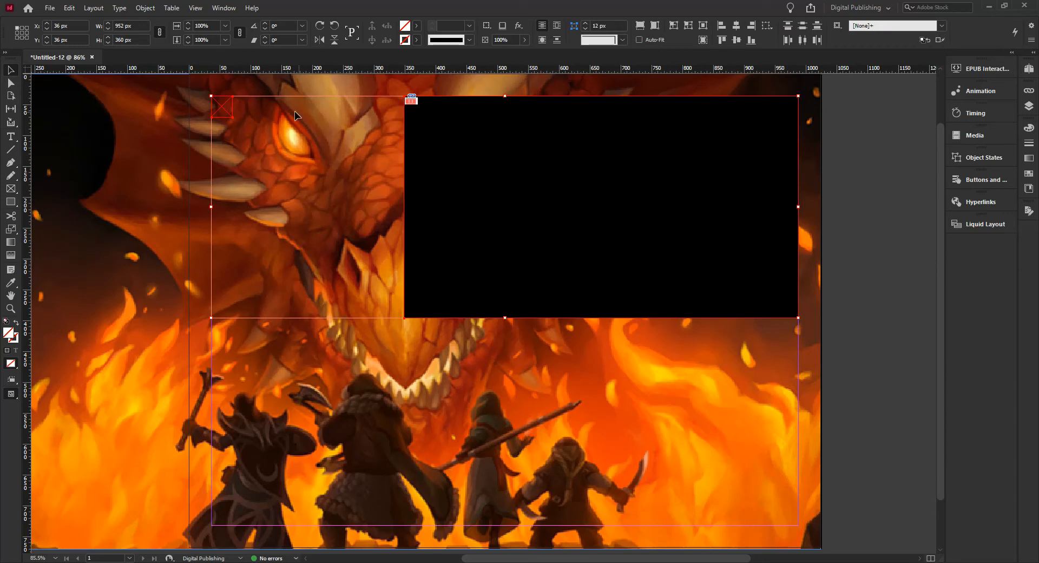
click(983, 159)
click(914, 378)
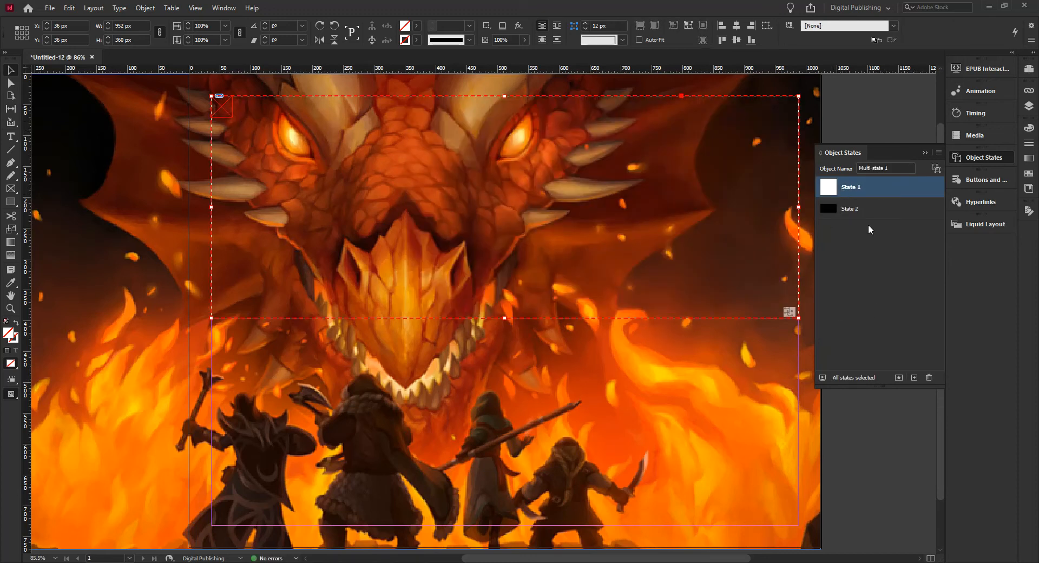
Check the empty-frame and video states of the multi-state object and name the object Movie.
click(868, 209)
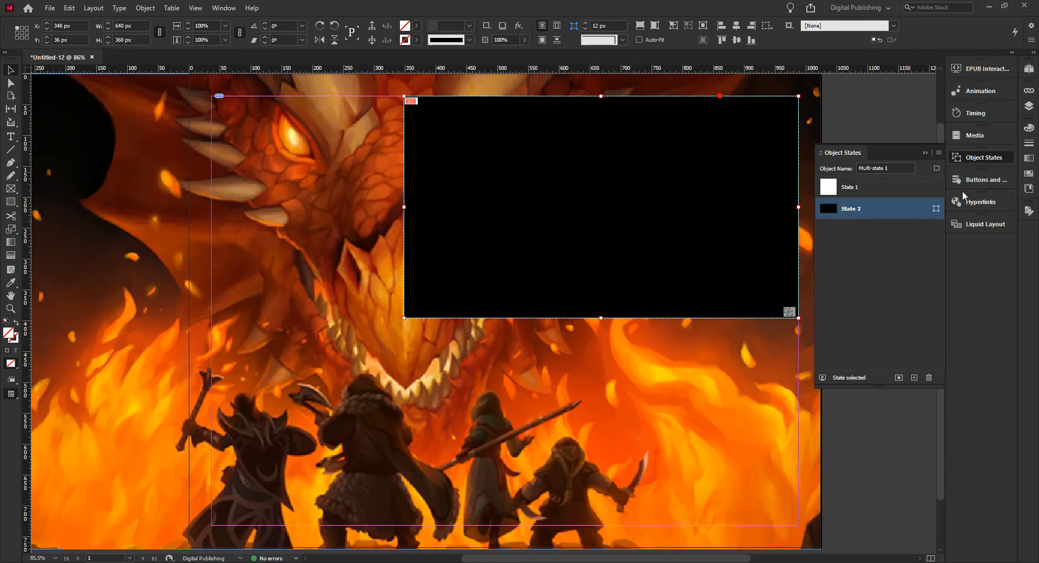
click(858, 189)
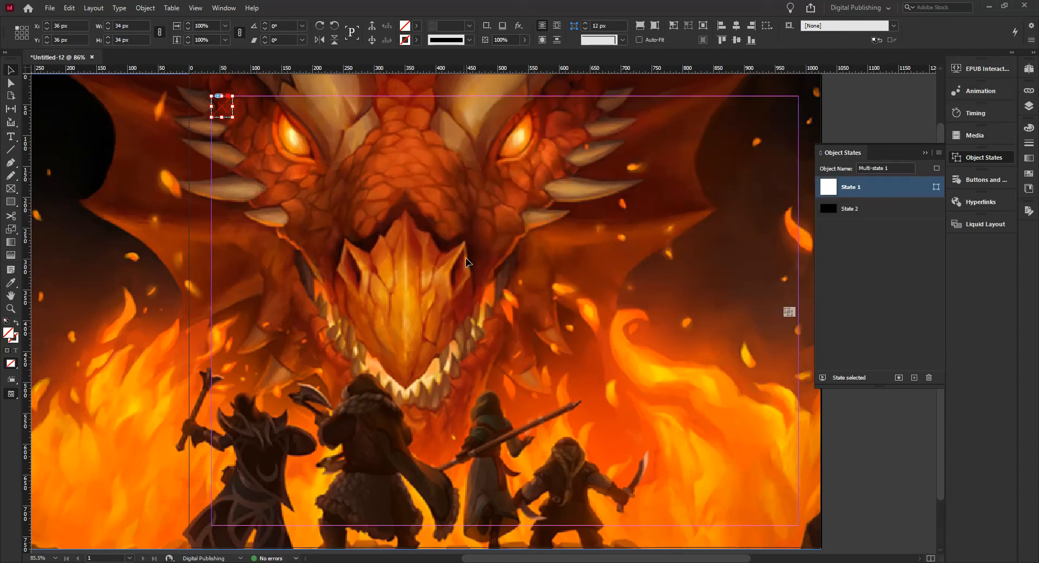
click(861, 209)
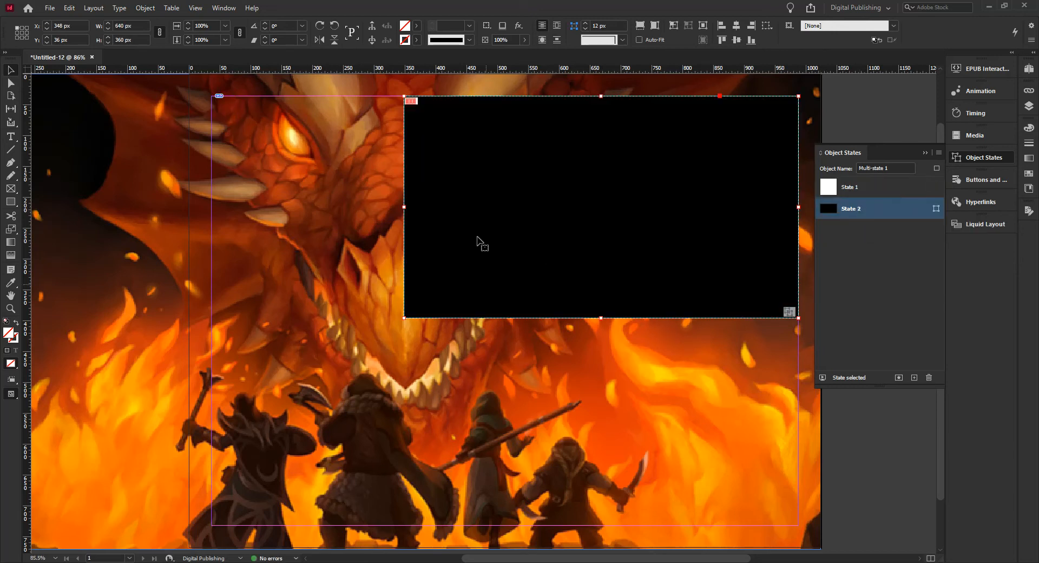
click(866, 186)
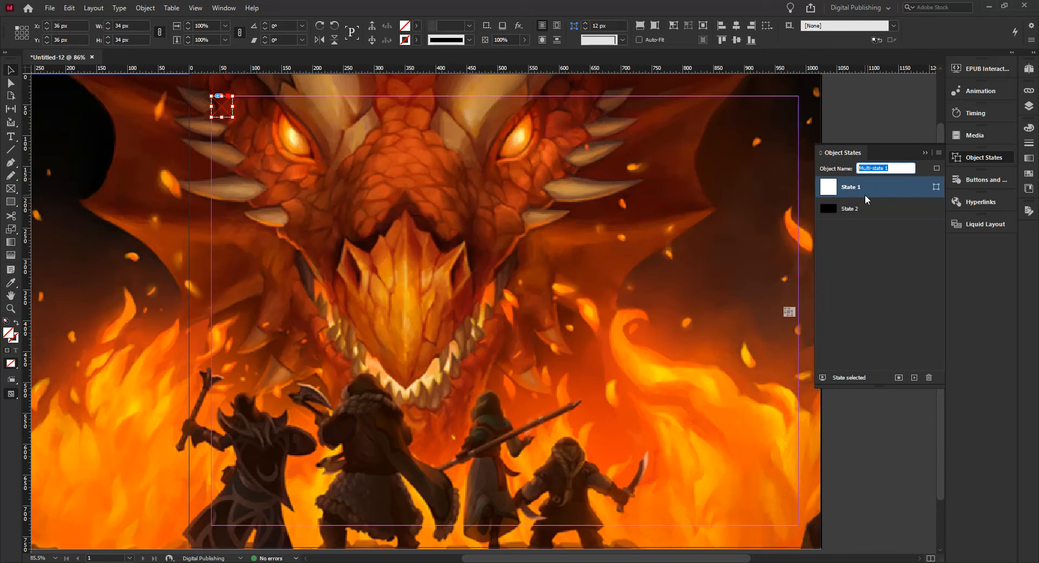
text(Movie)
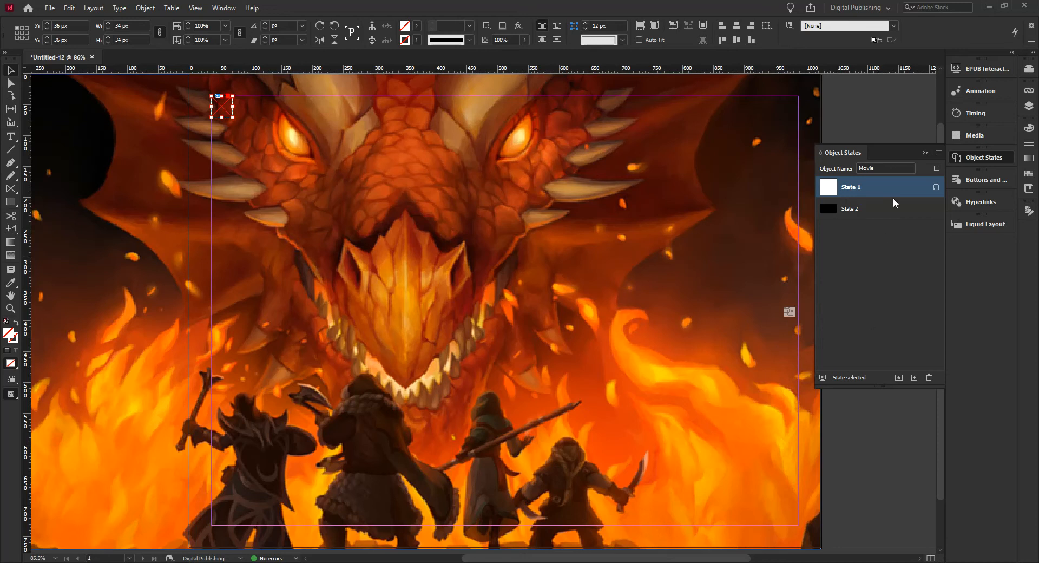
click(983, 158)
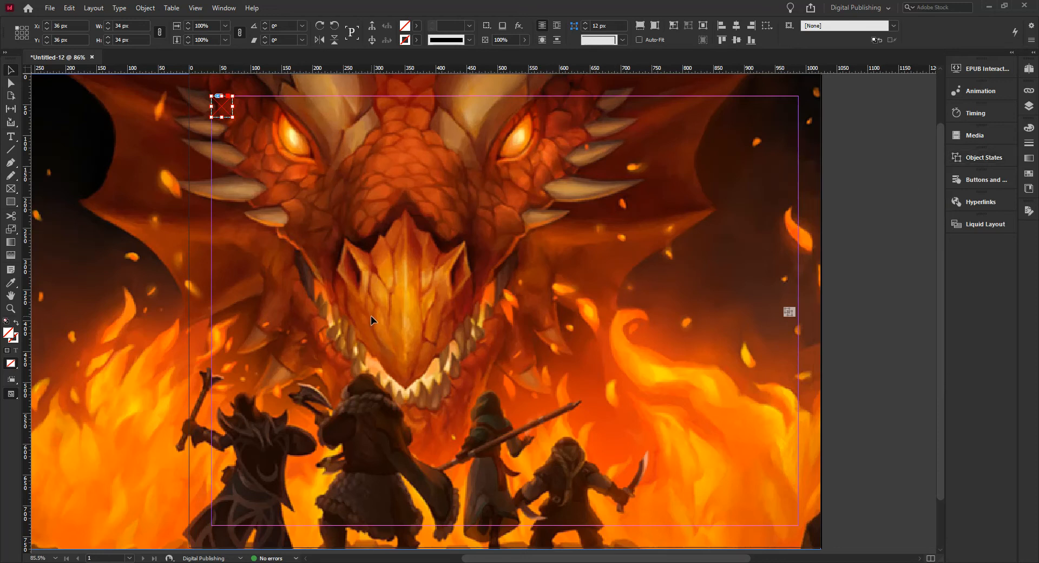
Place audio01_Pause.png and audio01_Play.png from Lecture15's images folder side by side in the lower-left margin corner, about 139 × 71 px overall.
key(ctrl+d)
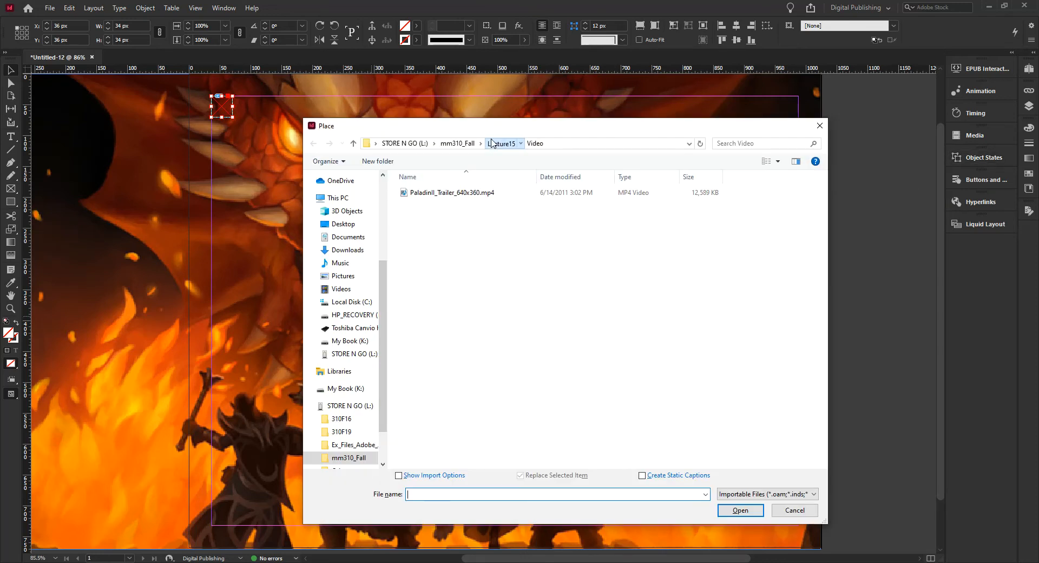
click(492, 143)
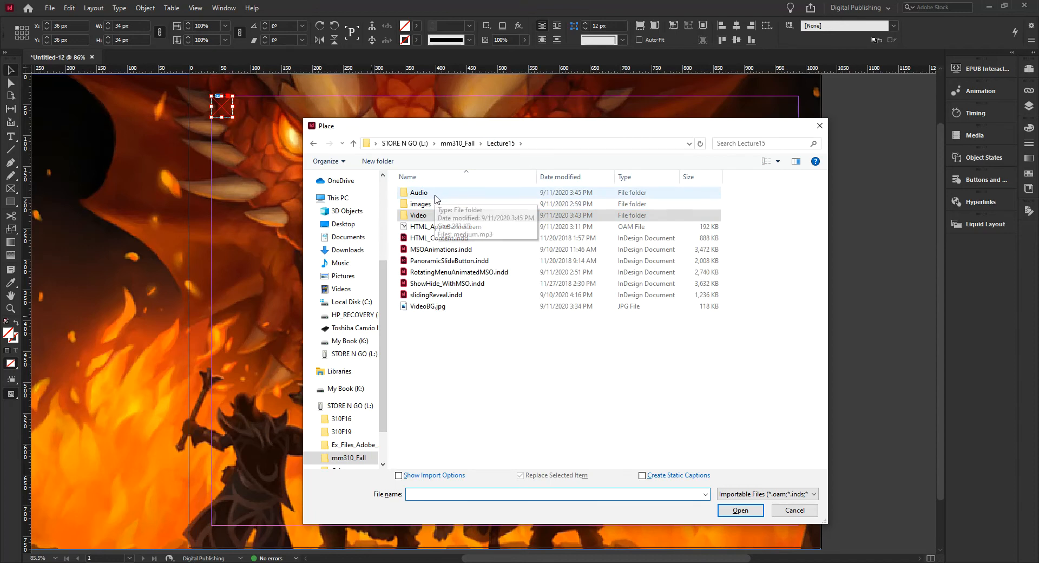
double_click(440, 204)
click(445, 194)
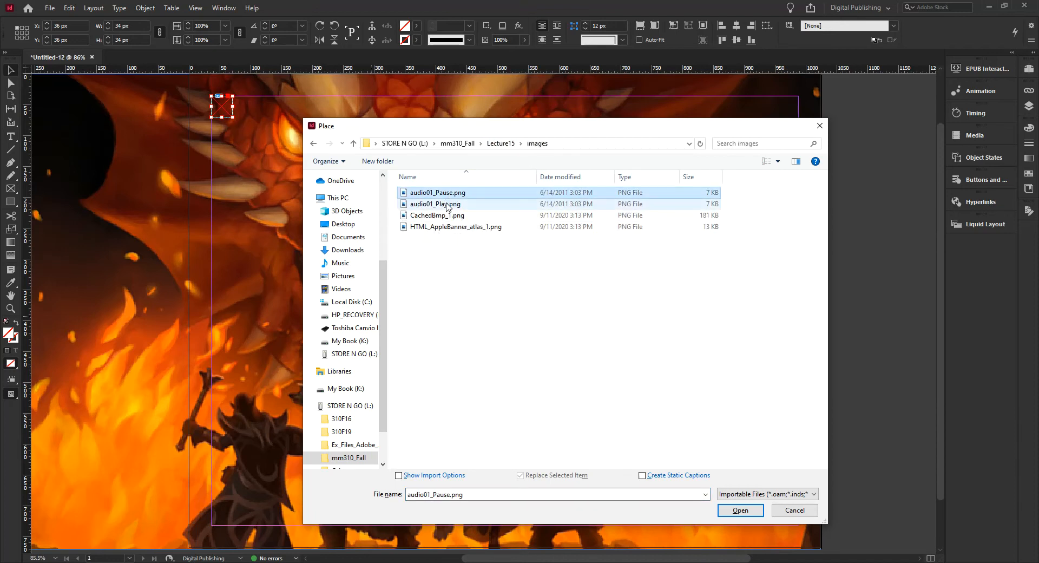
ctrl+click(436, 204)
click(752, 510)
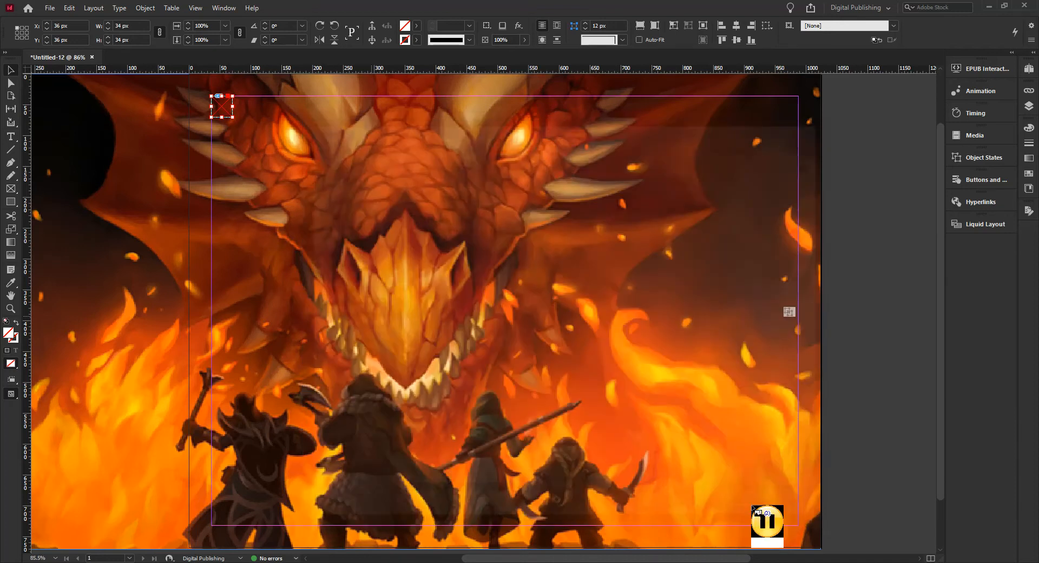
drag(213, 480, 304, 528)
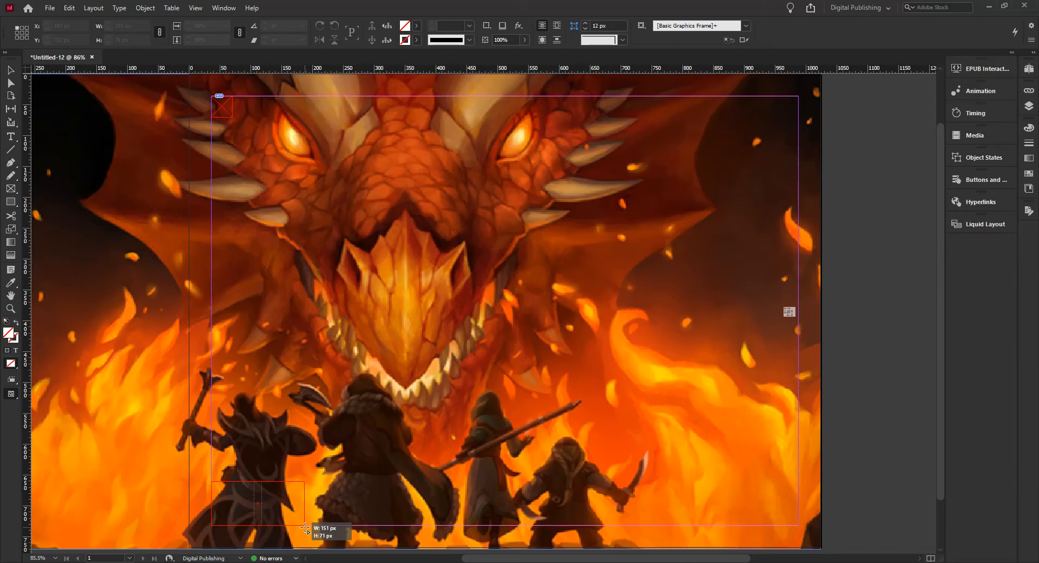
drag(305, 527, 298, 528)
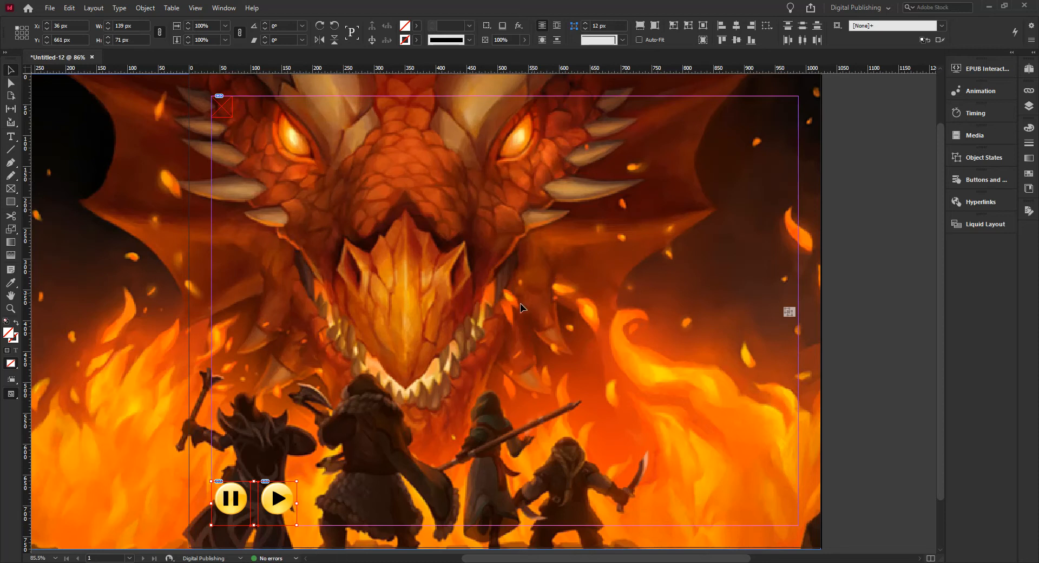
Align the left edges of the play and pause images and convert both images to buttons.
click(722, 25)
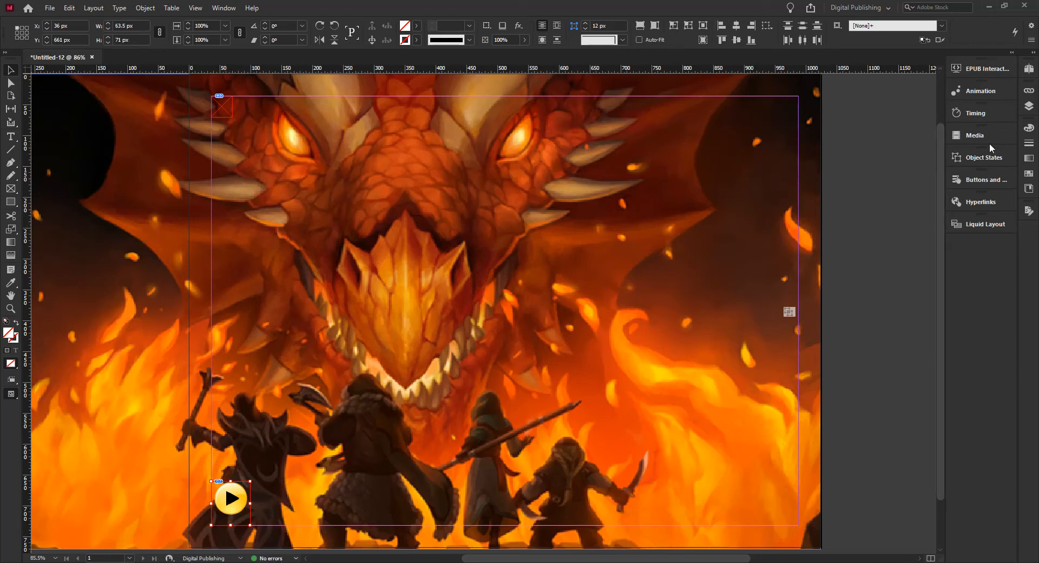
click(979, 181)
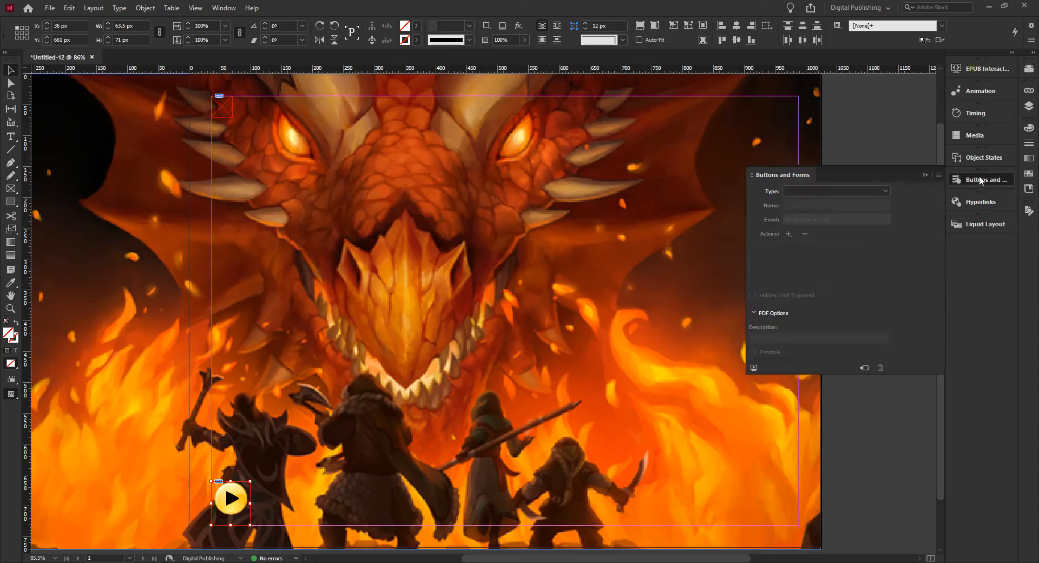
click(886, 191)
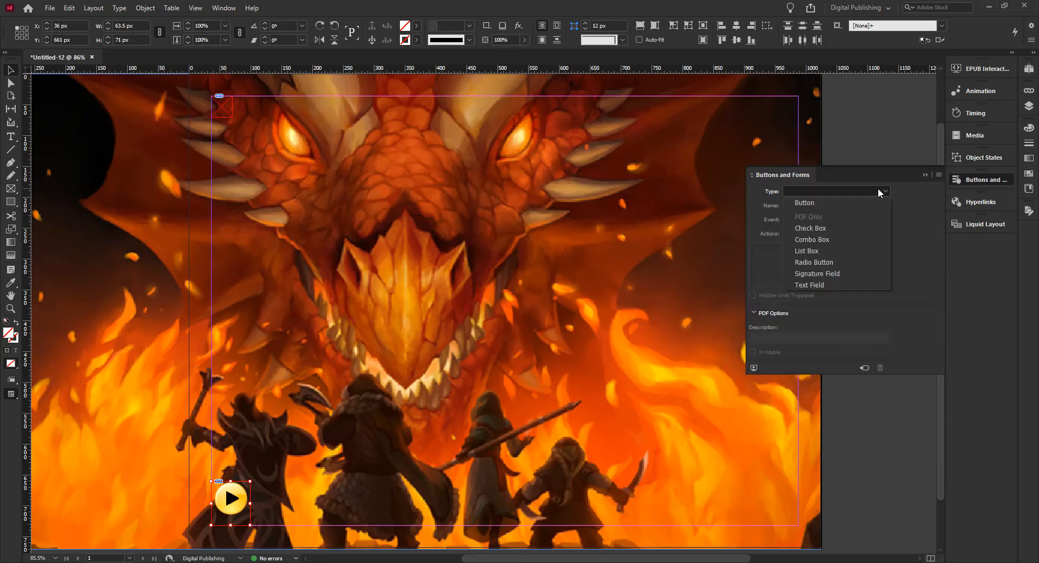
click(811, 203)
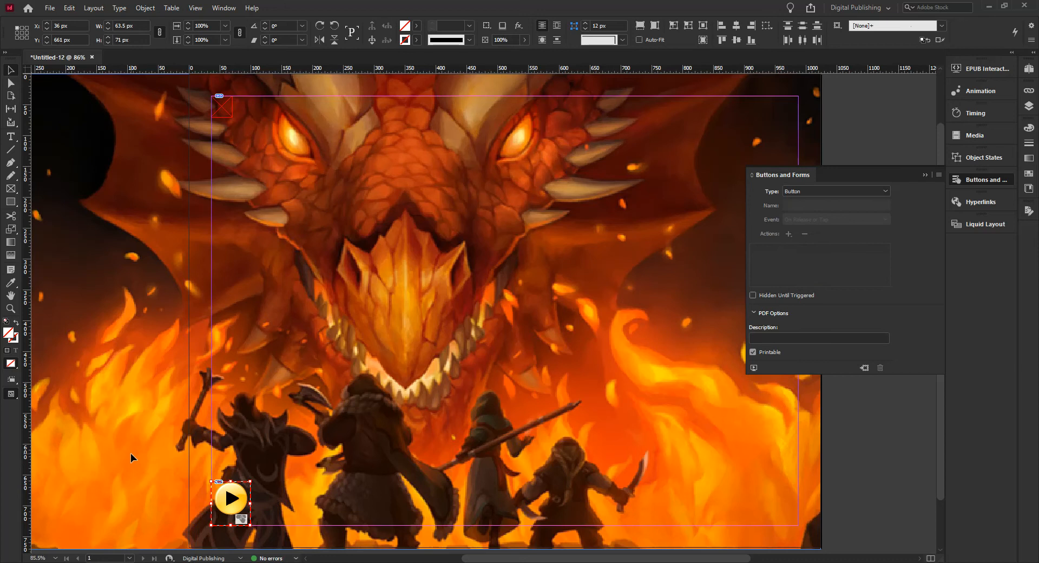
Move the play button directly above the pause button, to about Y 577 px.
click(230, 497)
drag(230, 497, 225, 433)
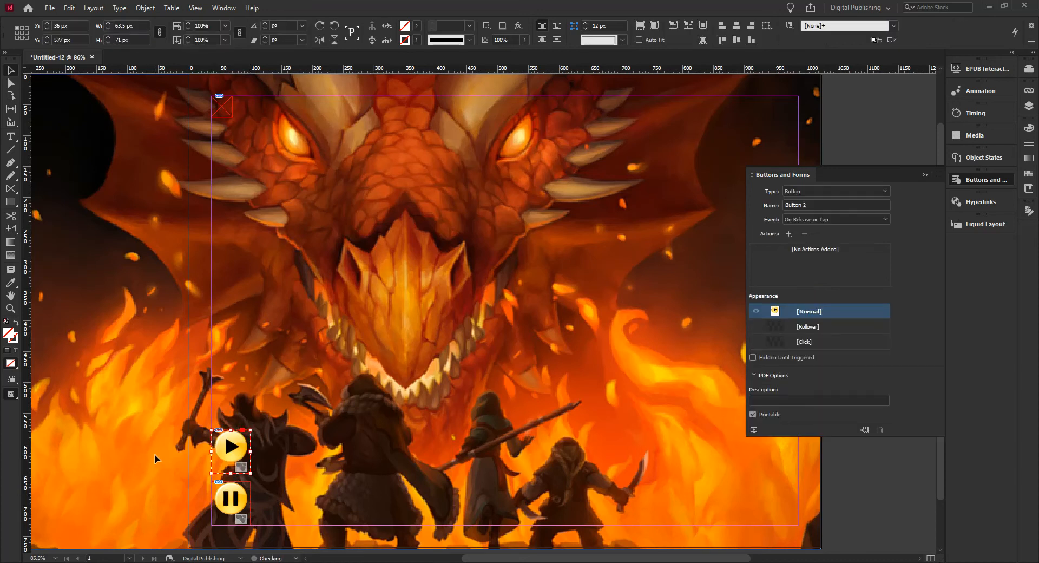
click(145, 430)
Name the play button playBtn and the pause button PauseBtn.
click(233, 442)
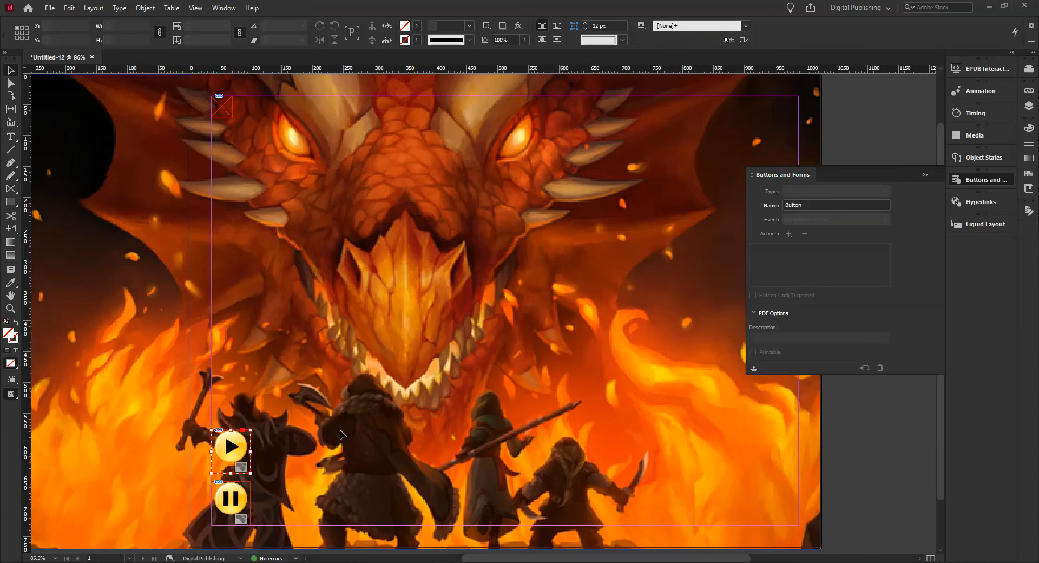
drag(817, 205, 719, 205)
text(playBtn)
key(Return)
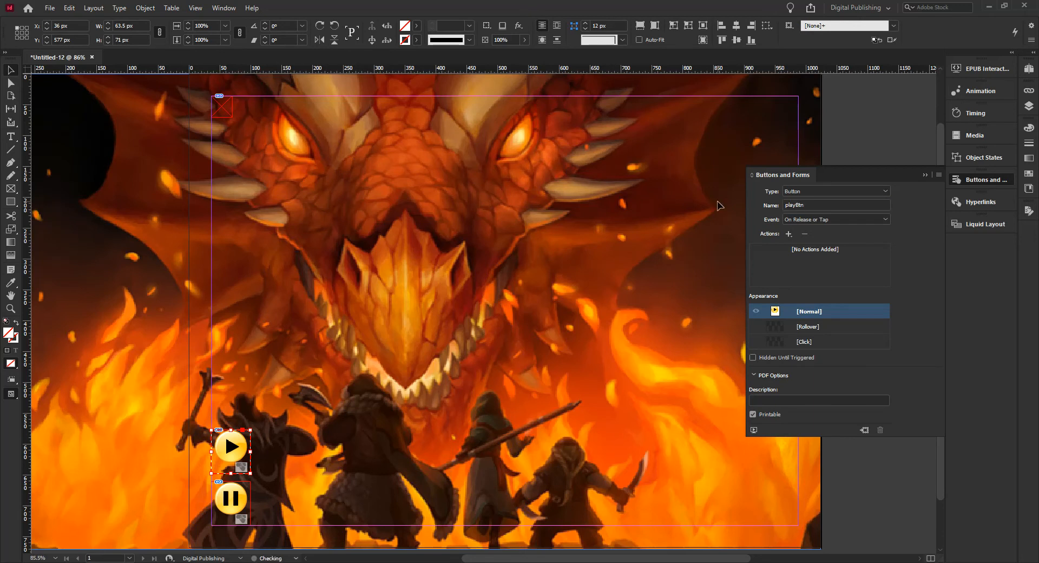
click(234, 502)
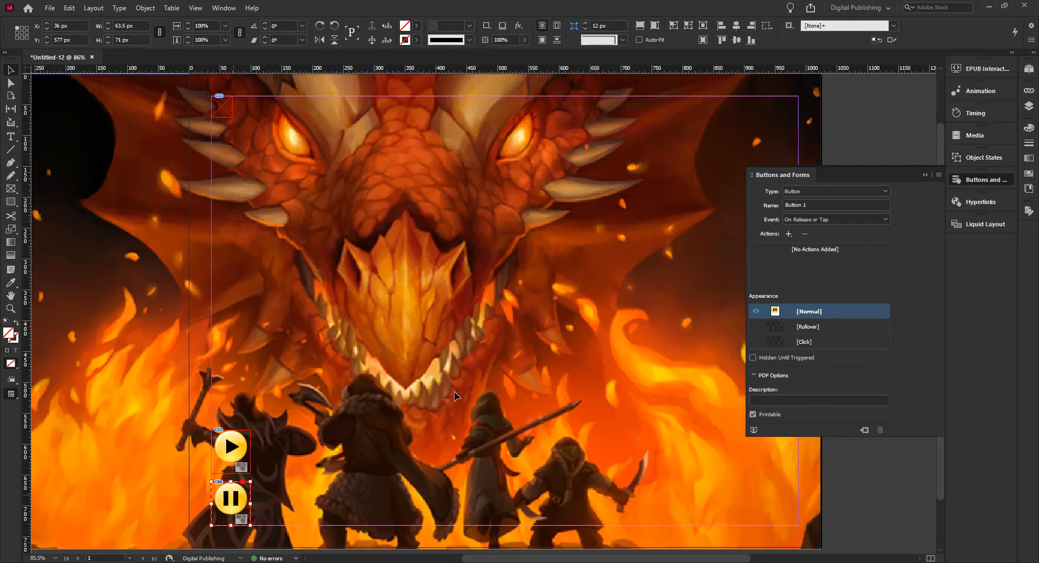
click(815, 204)
text(PauseBtn)
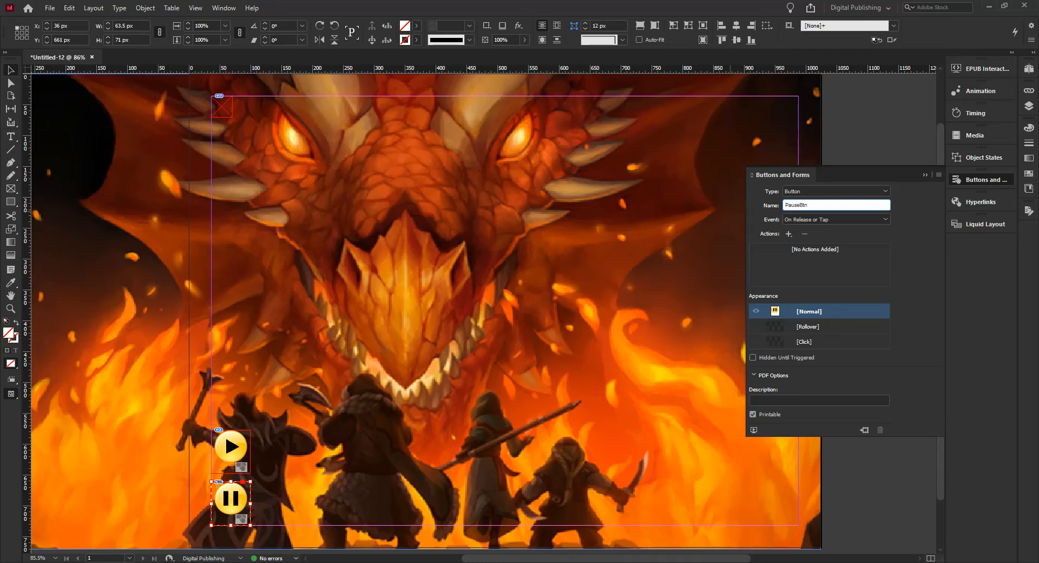
key(Return)
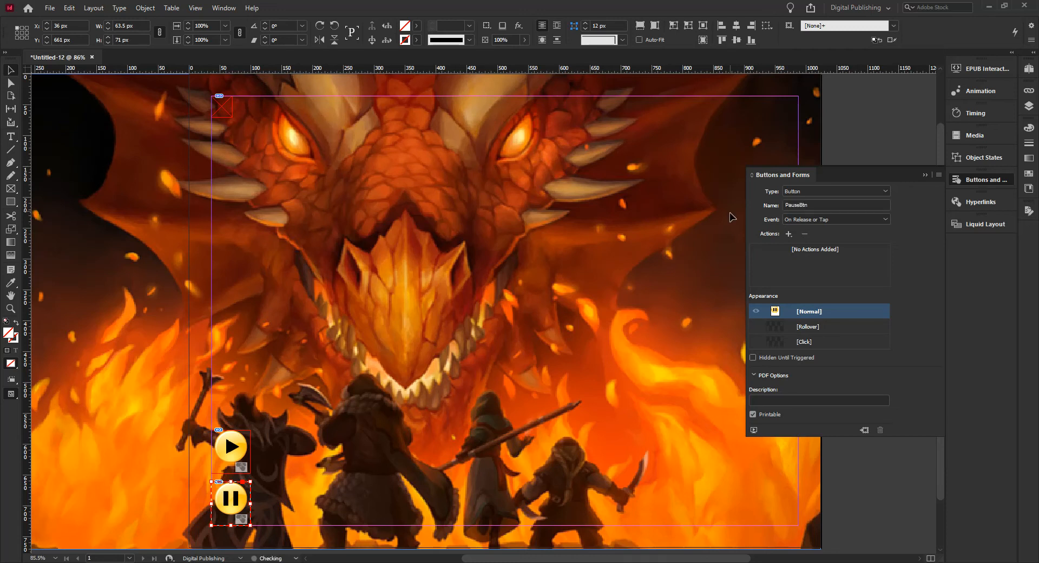
Add a Go To State action to the play button, targeting State 2 of the Movie object.
click(244, 438)
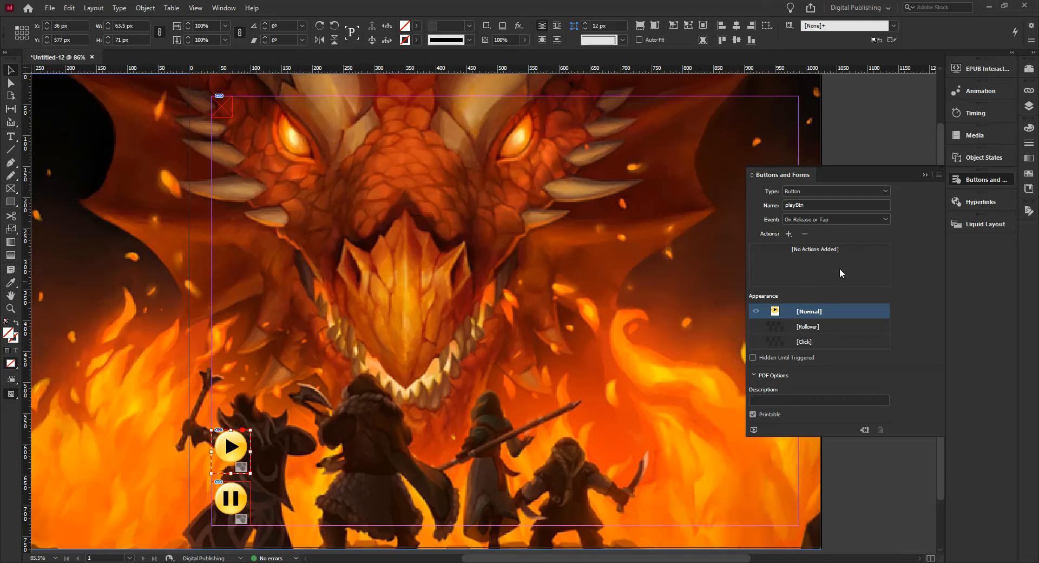
click(788, 234)
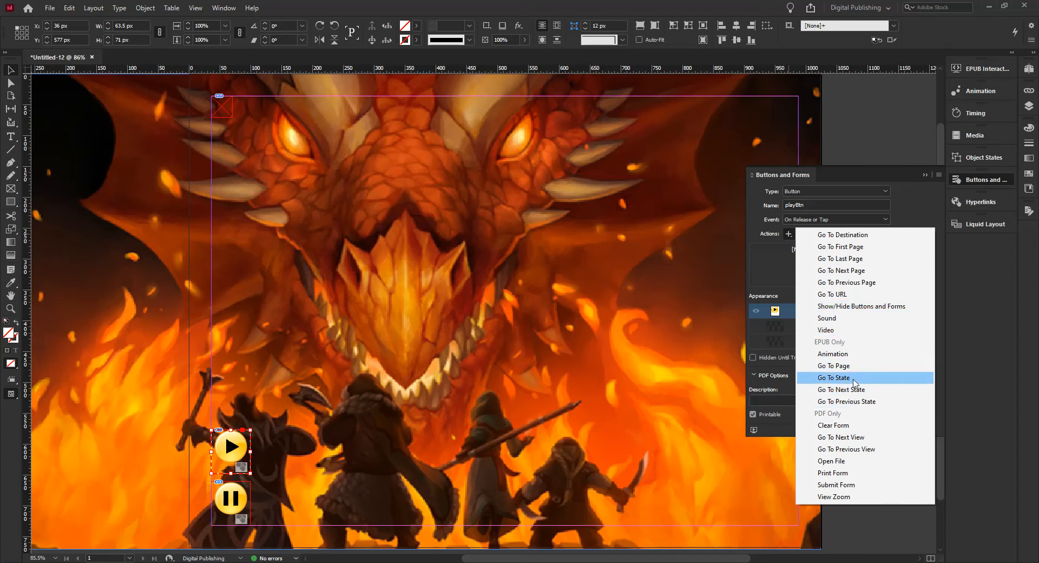
click(845, 377)
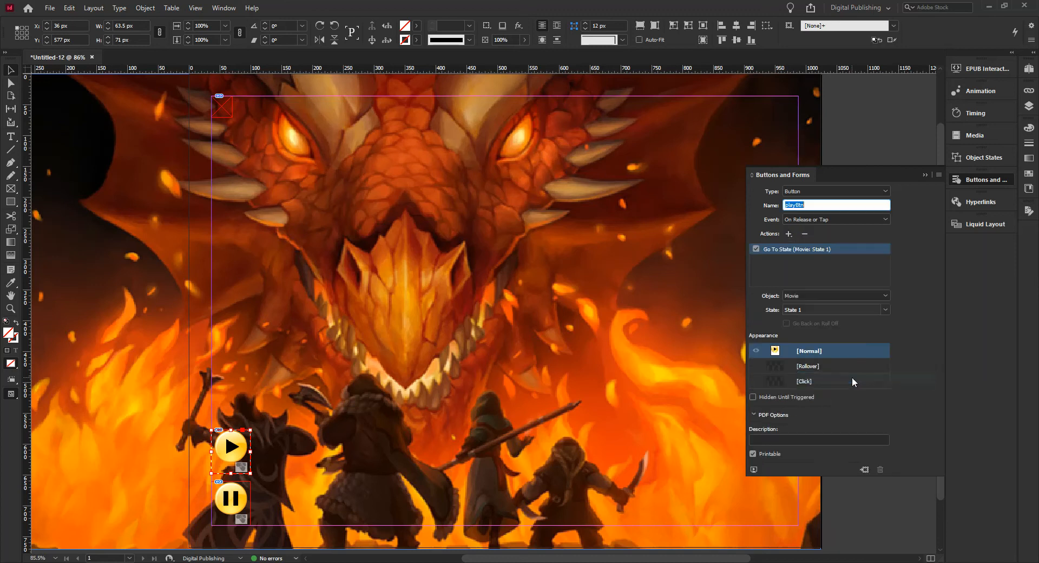
click(803, 296)
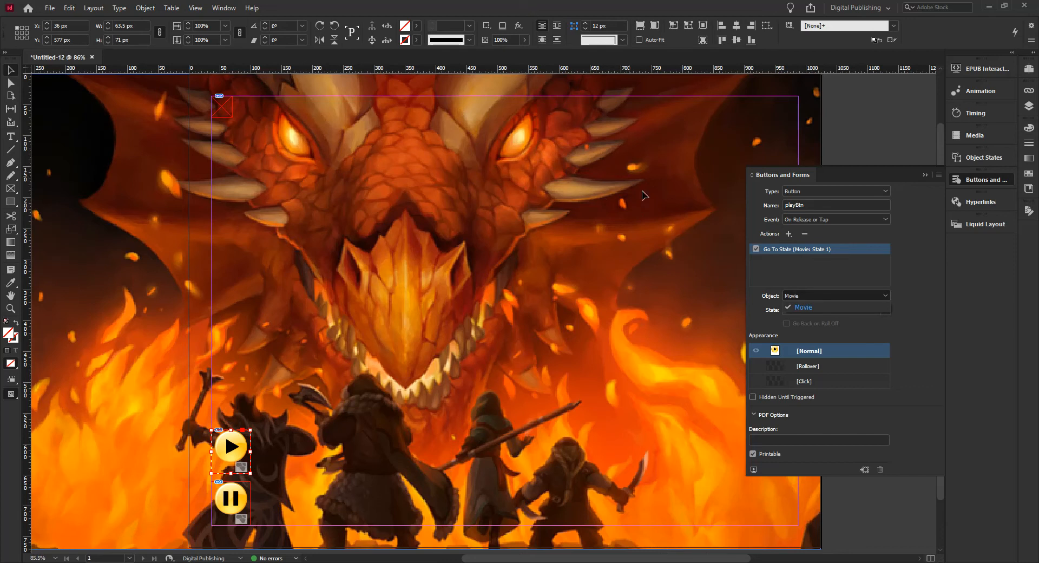
click(827, 307)
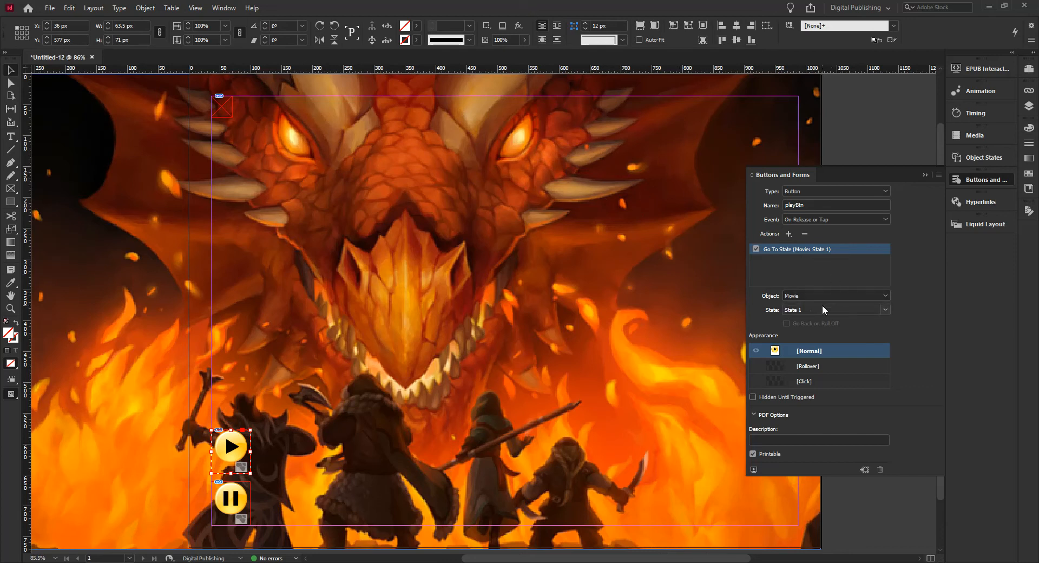
click(822, 304)
click(822, 351)
Add a Video action to the play button for PaladinII_Trailer_640x360.mp4 with the option set to Play.
click(789, 234)
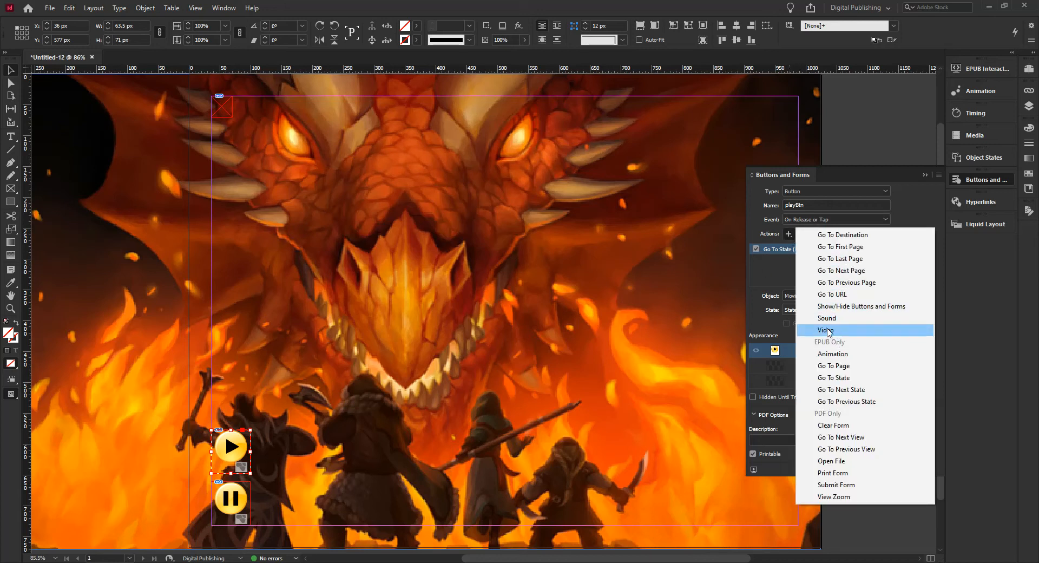
click(826, 331)
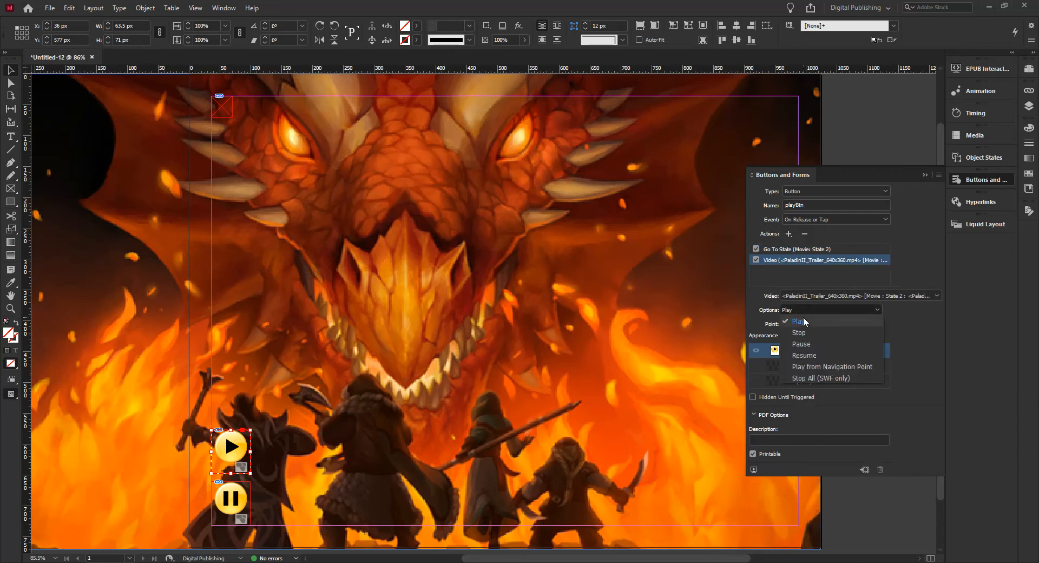
click(803, 321)
click(843, 310)
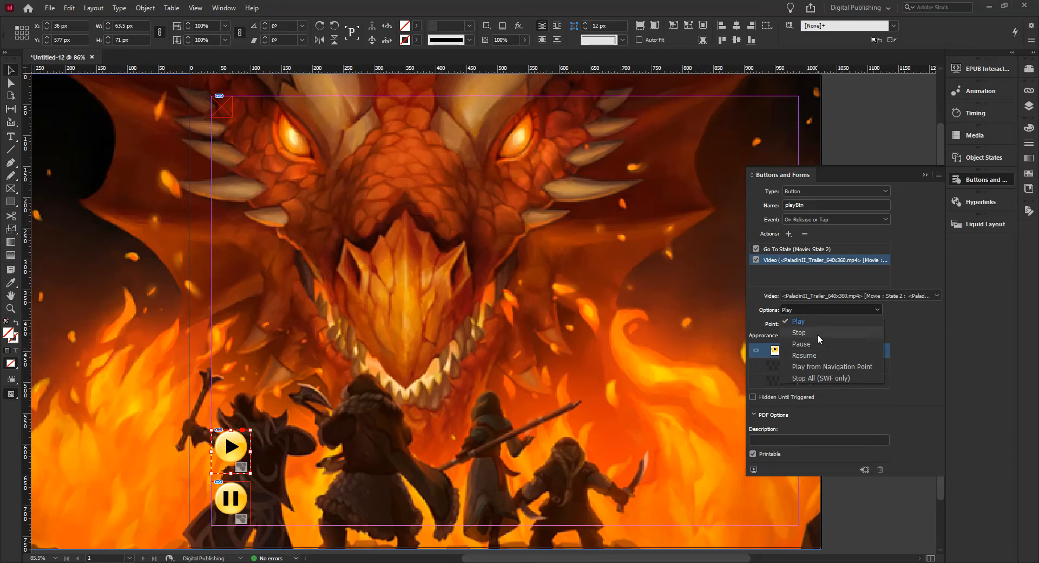
click(820, 309)
click(813, 310)
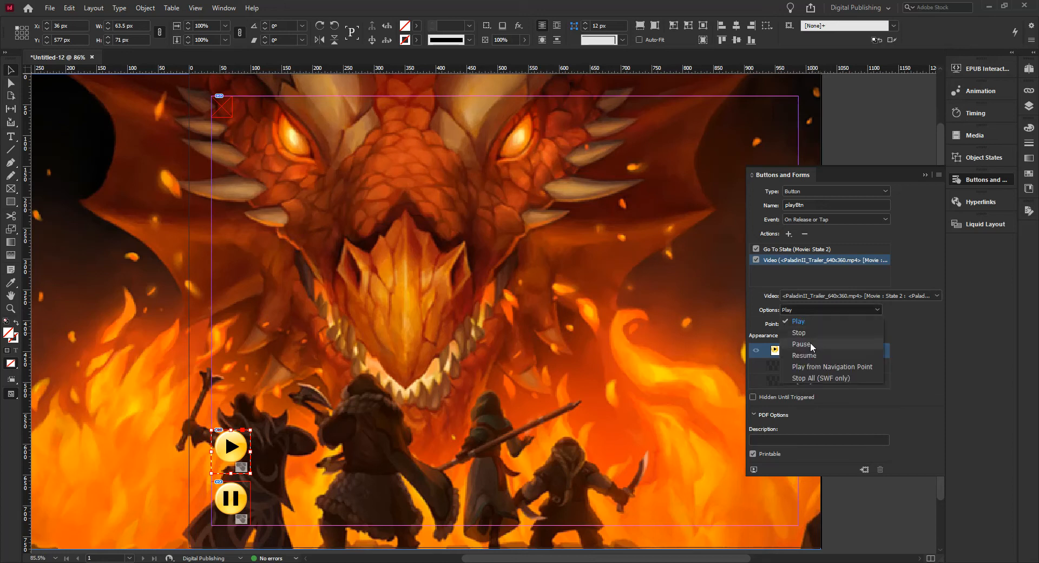
click(809, 321)
click(808, 310)
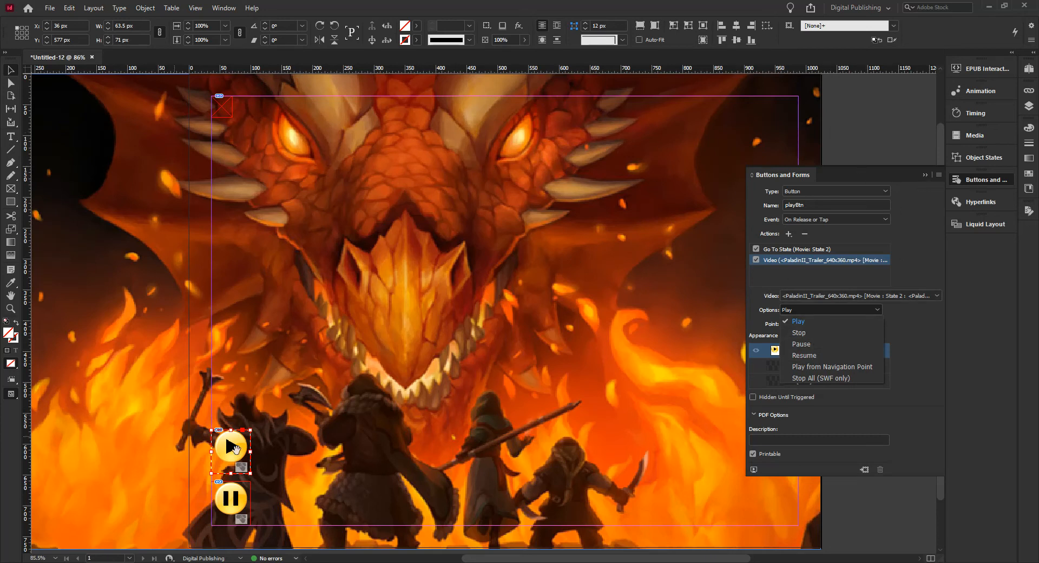
click(248, 454)
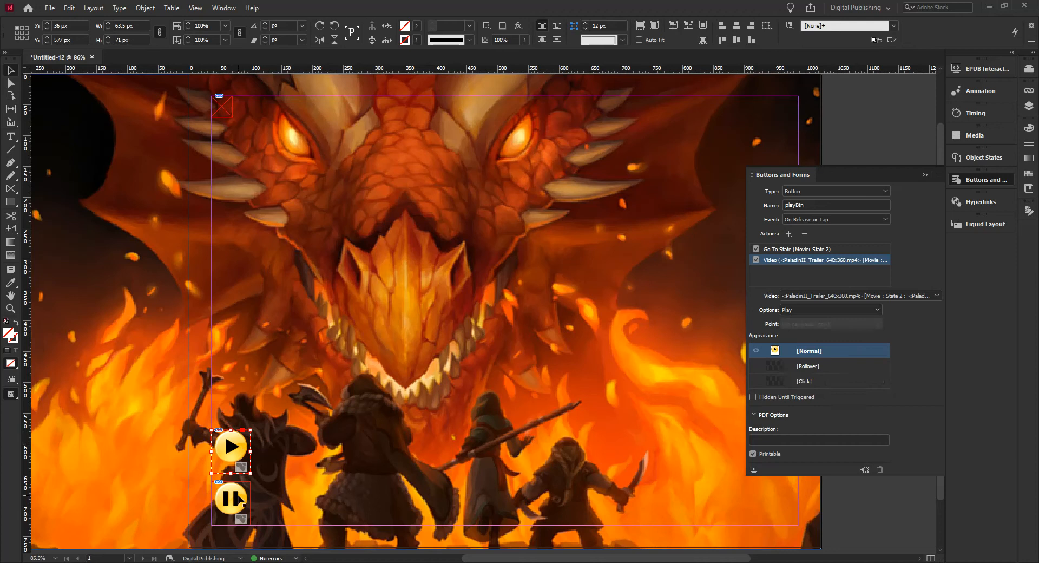
Add a Go To State action to the pause button, targeting State 1 of the Movie object.
click(238, 495)
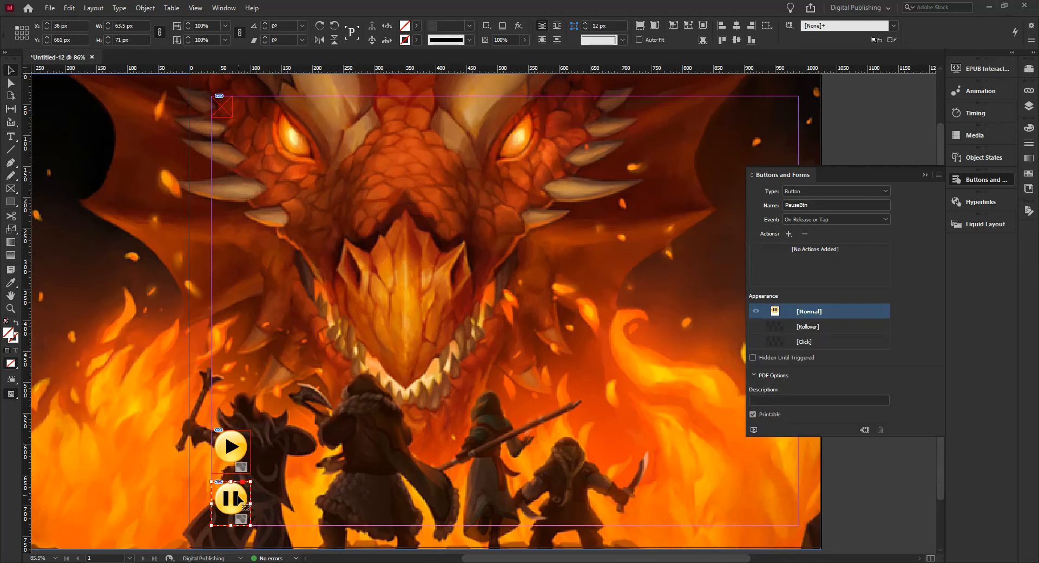
click(790, 235)
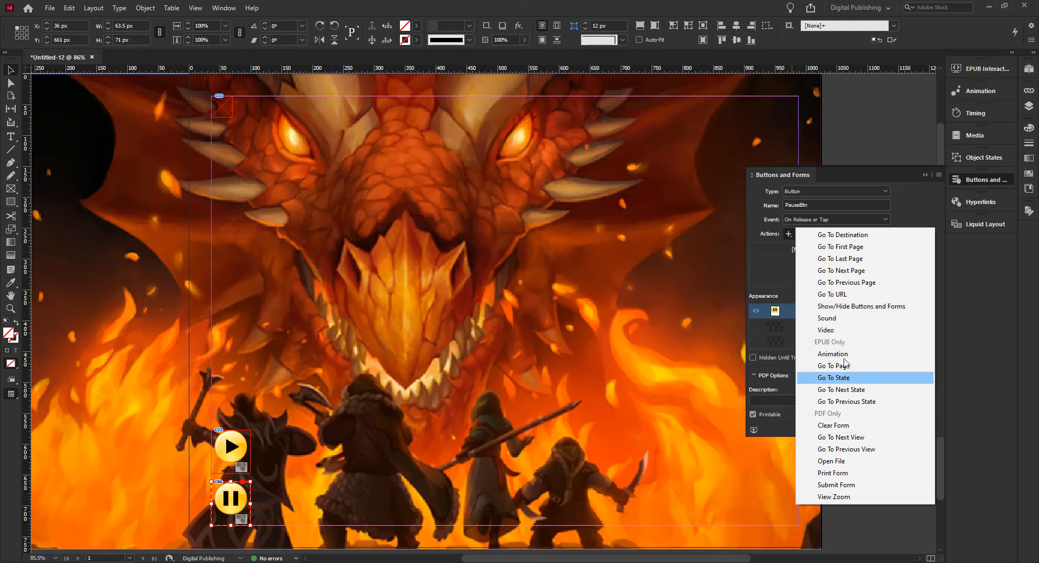
click(850, 378)
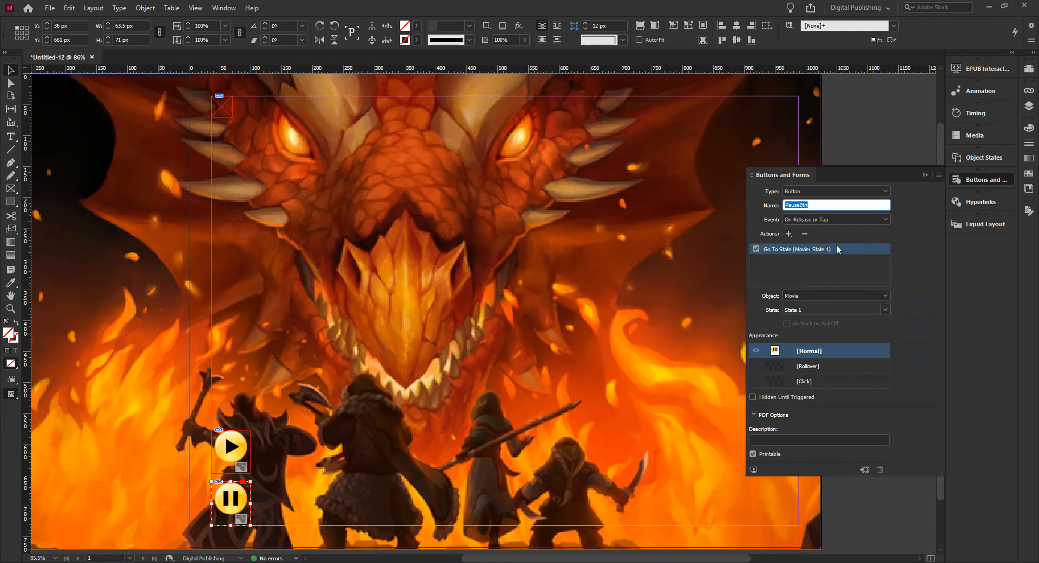
click(790, 234)
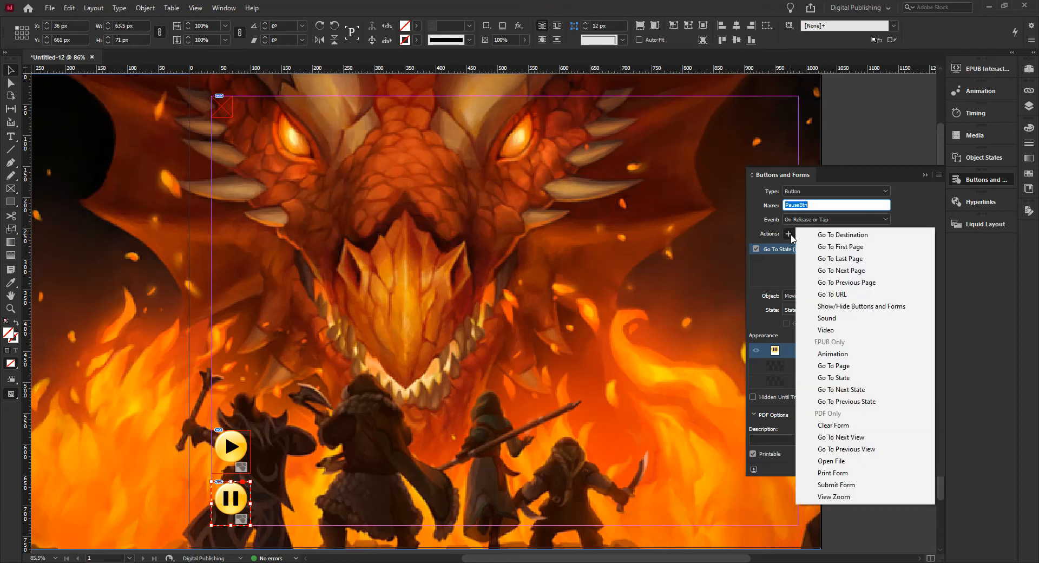
click(780, 249)
click(826, 311)
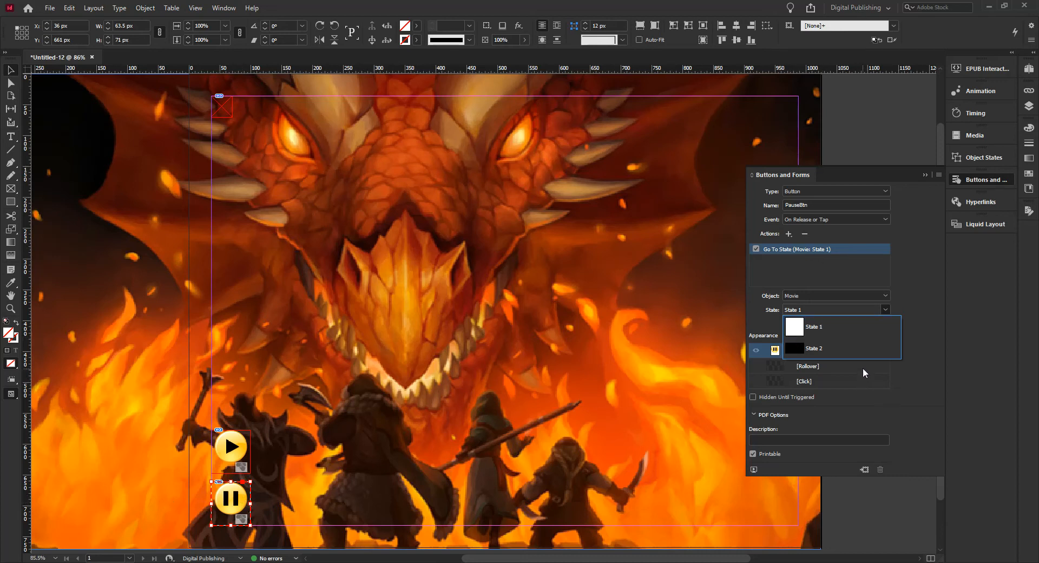
Run the EPUB interactivity preview, test the play and pause buttons twice, and close the preview.
click(983, 68)
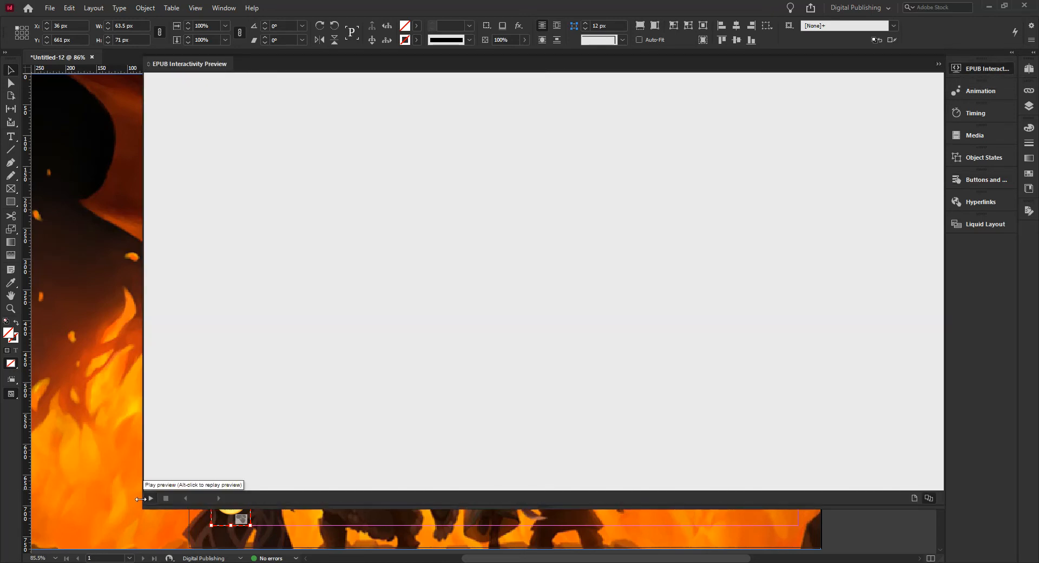
click(150, 498)
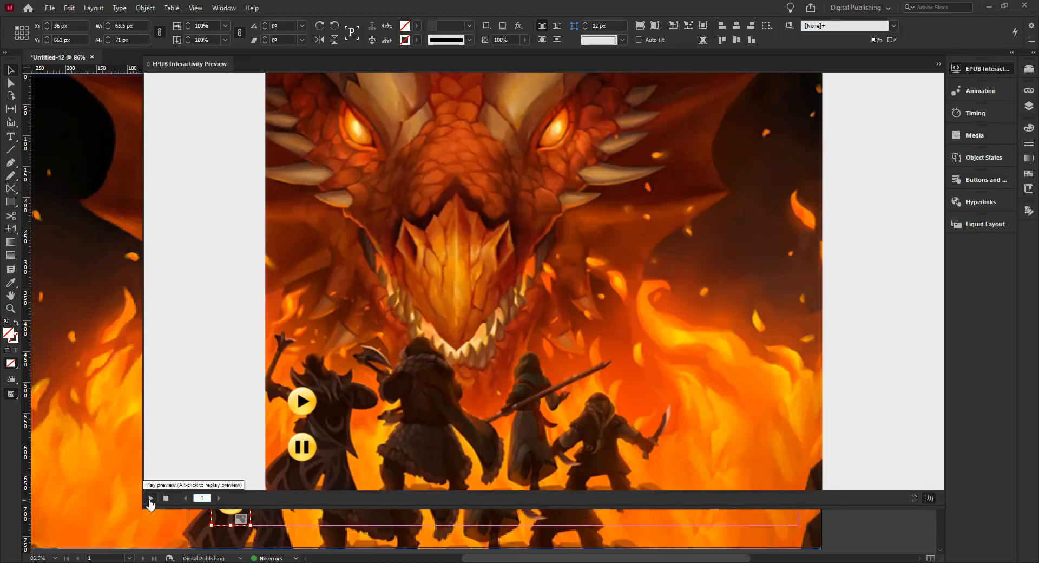
click(303, 402)
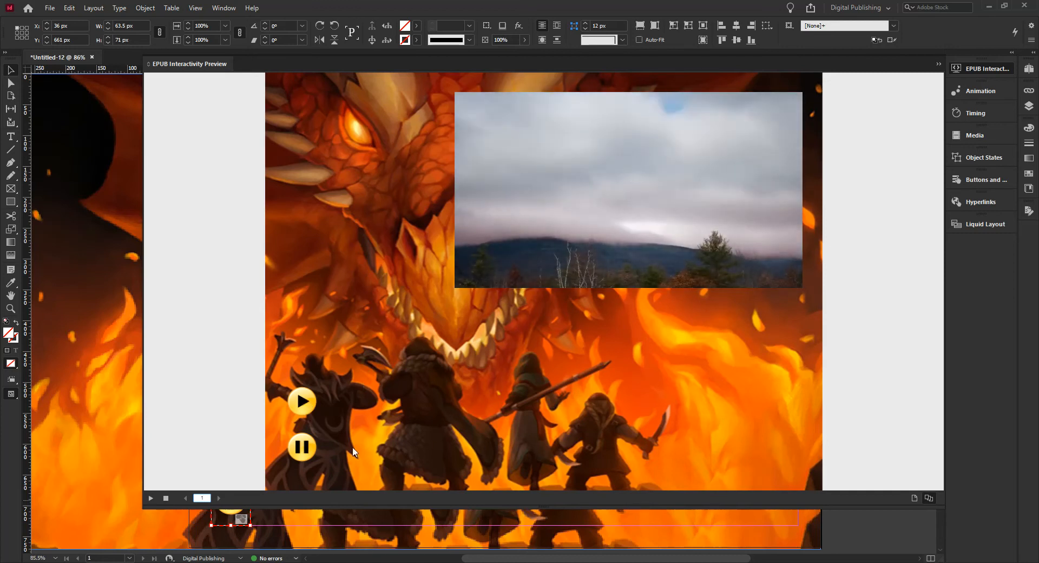
click(314, 446)
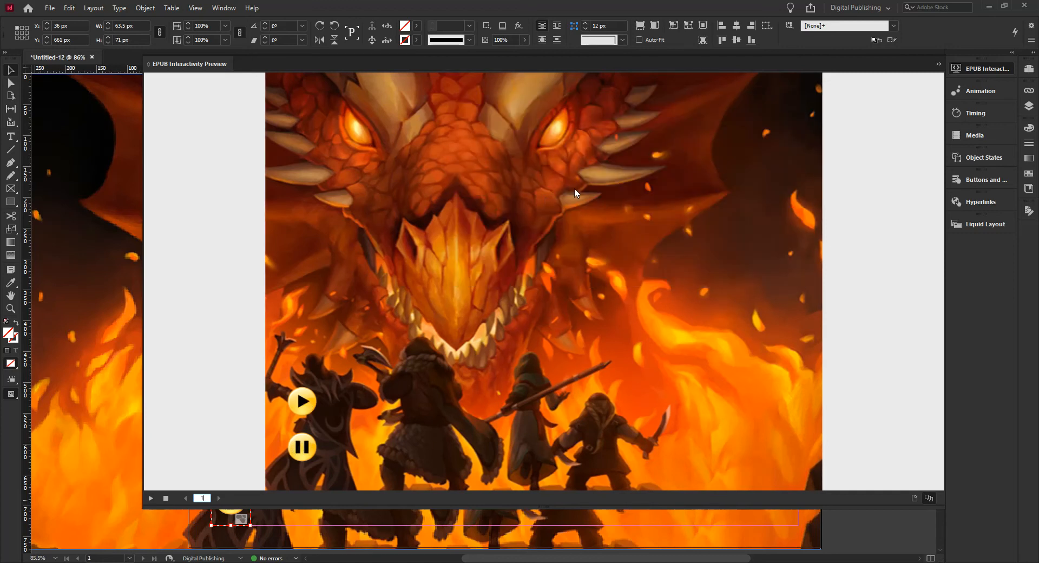
click(303, 403)
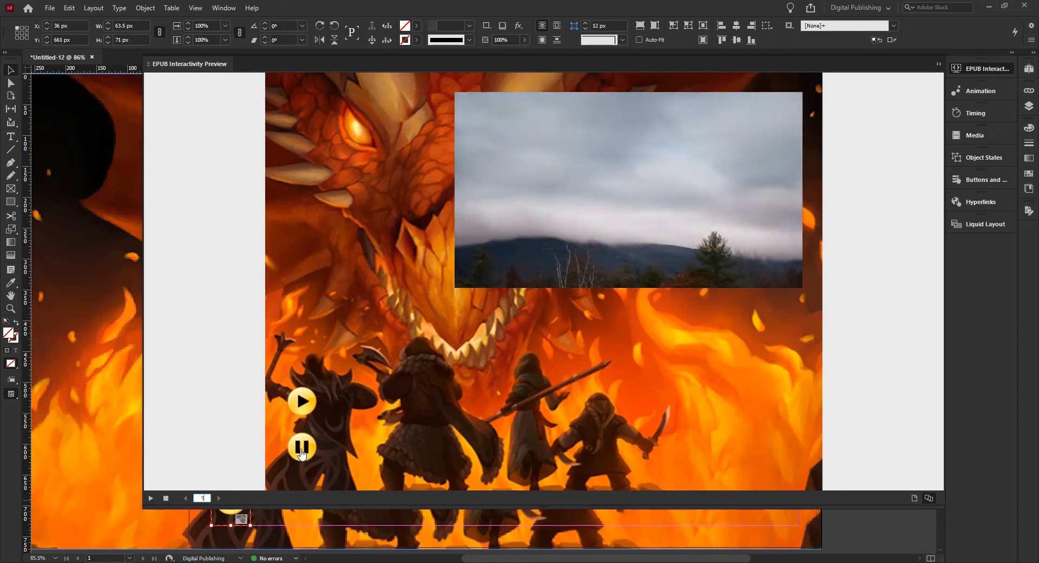
click(301, 447)
click(986, 68)
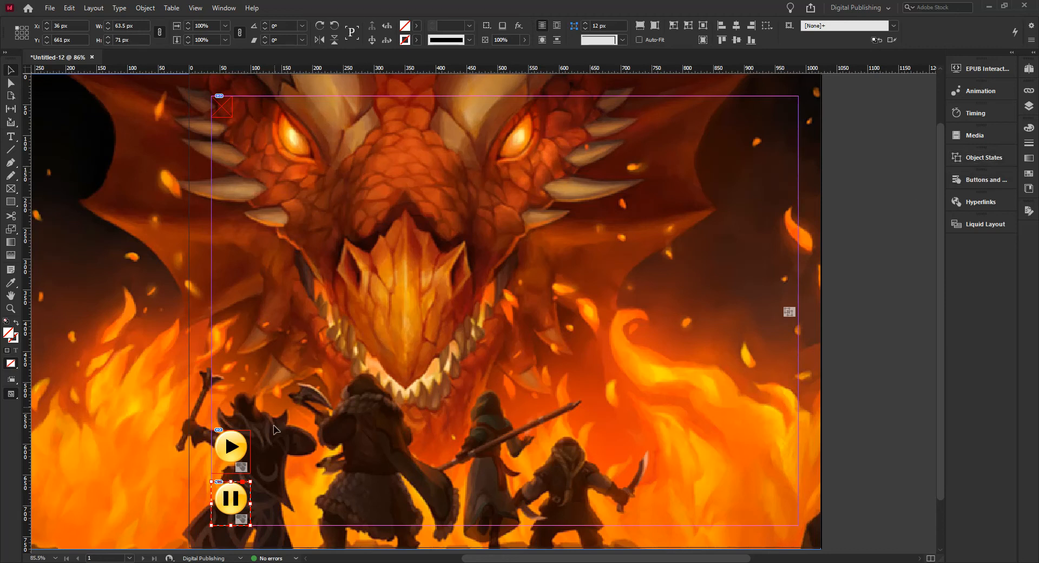
Replace the pause button's Go To State action with a Video action for PaladinII_Trailer_640x360.mp4 set to Pause.
click(978, 181)
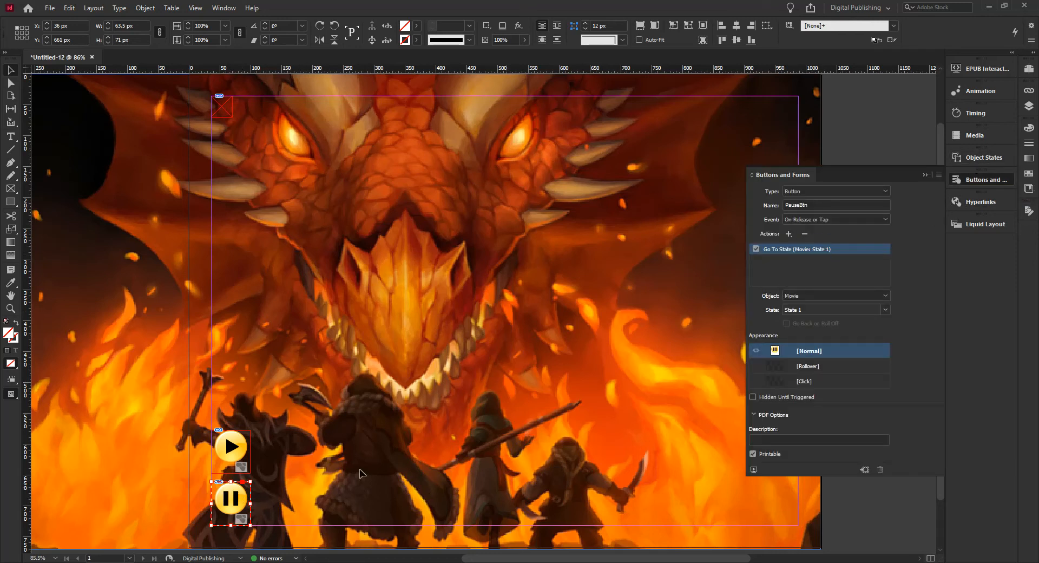
click(805, 234)
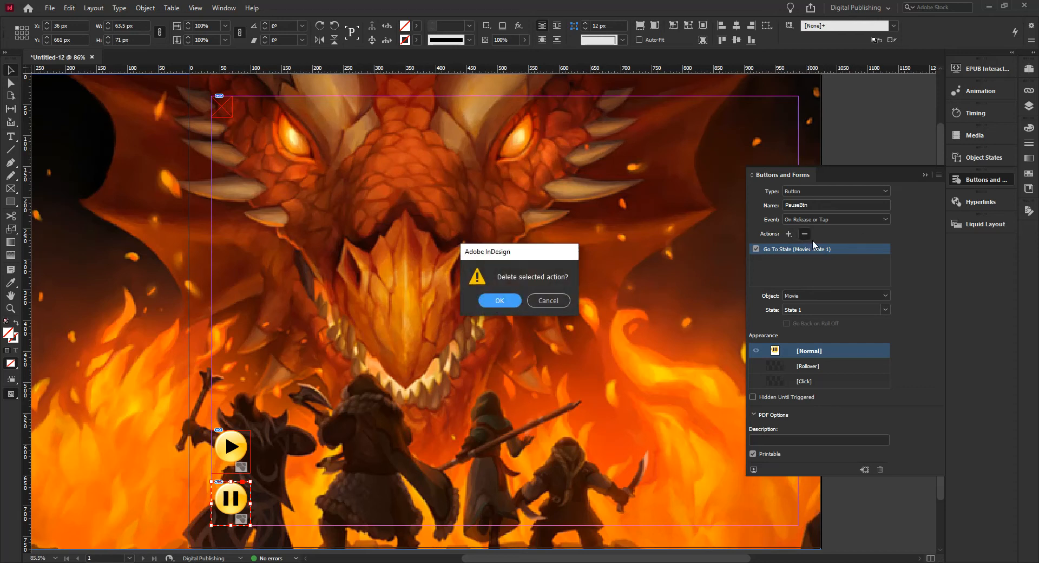
click(500, 301)
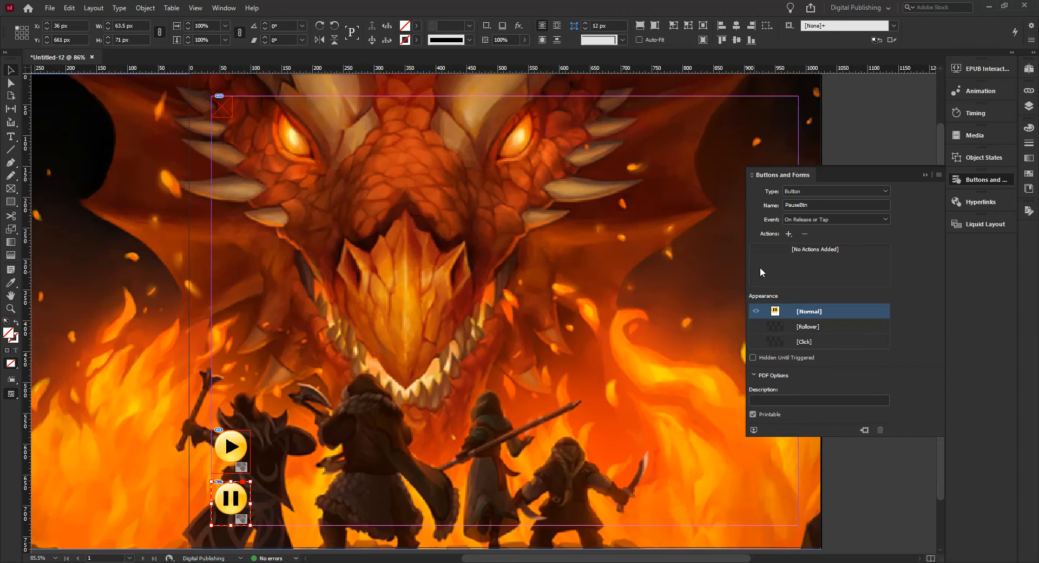
click(790, 235)
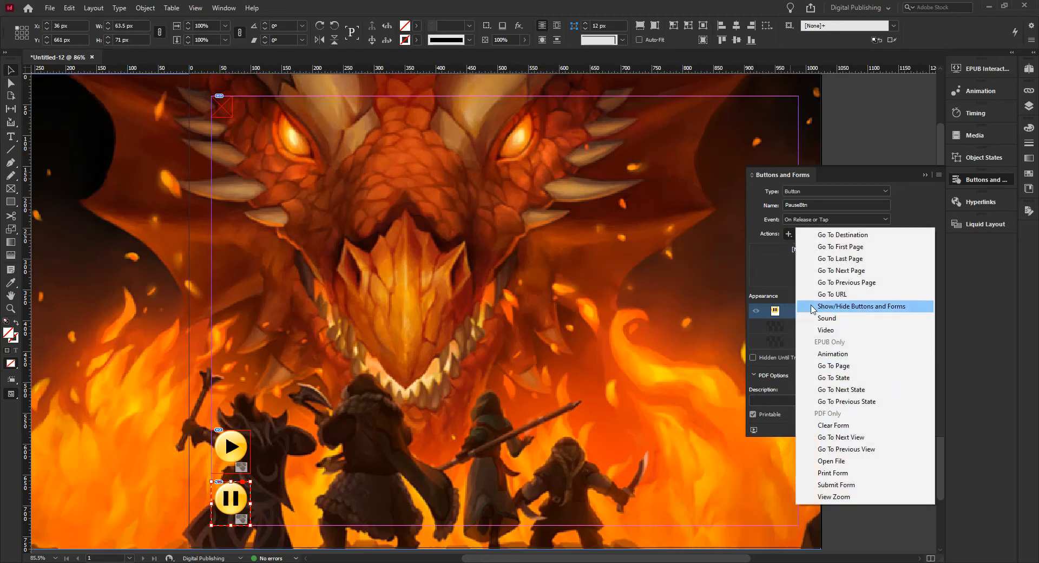
click(827, 330)
click(805, 309)
click(807, 345)
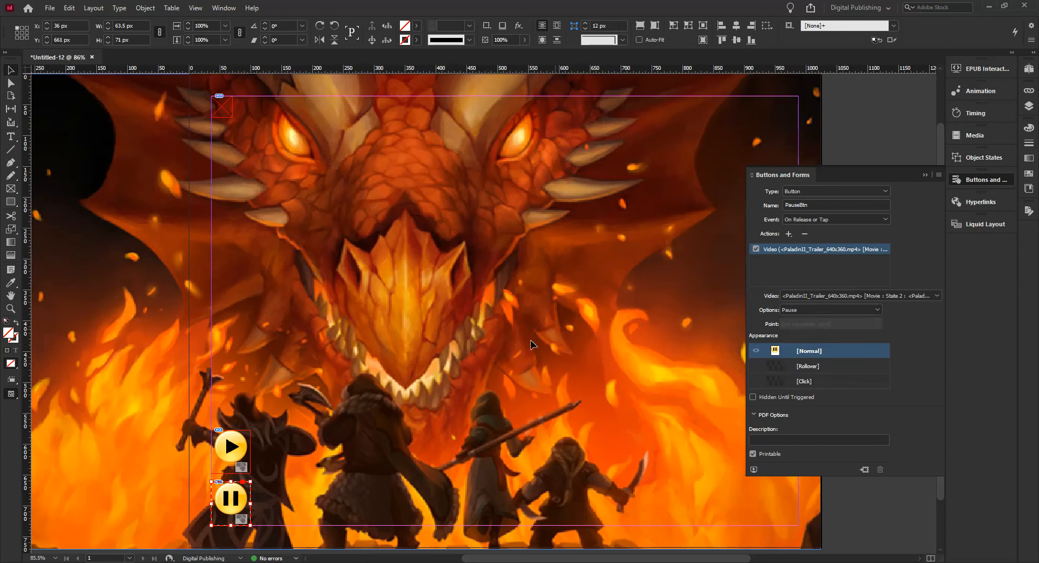
Test the play button and the pause button's new Video action in the EPUB preview, restarting it once before closing it.
click(967, 69)
click(308, 398)
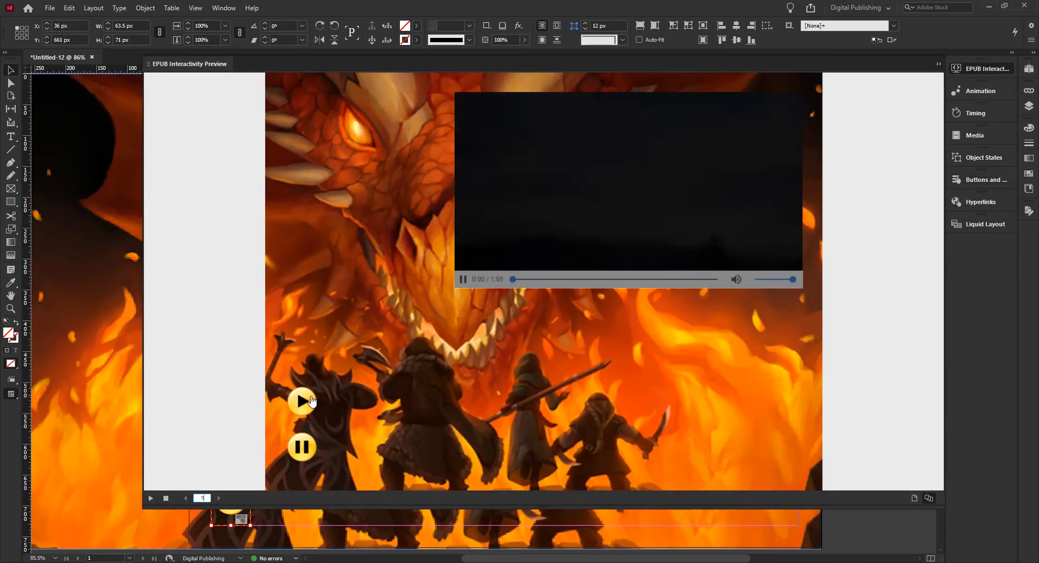
click(304, 447)
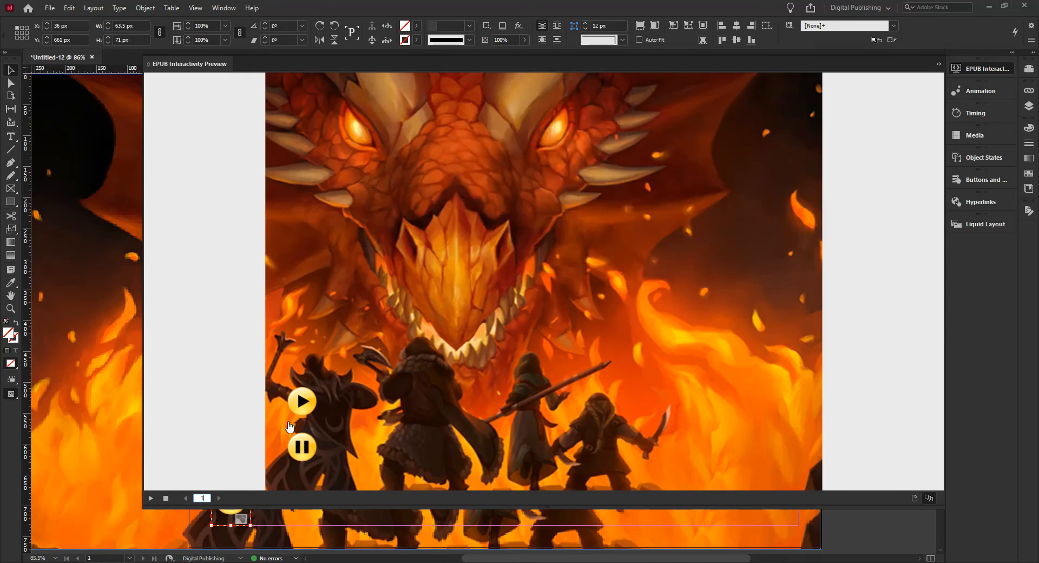
click(168, 499)
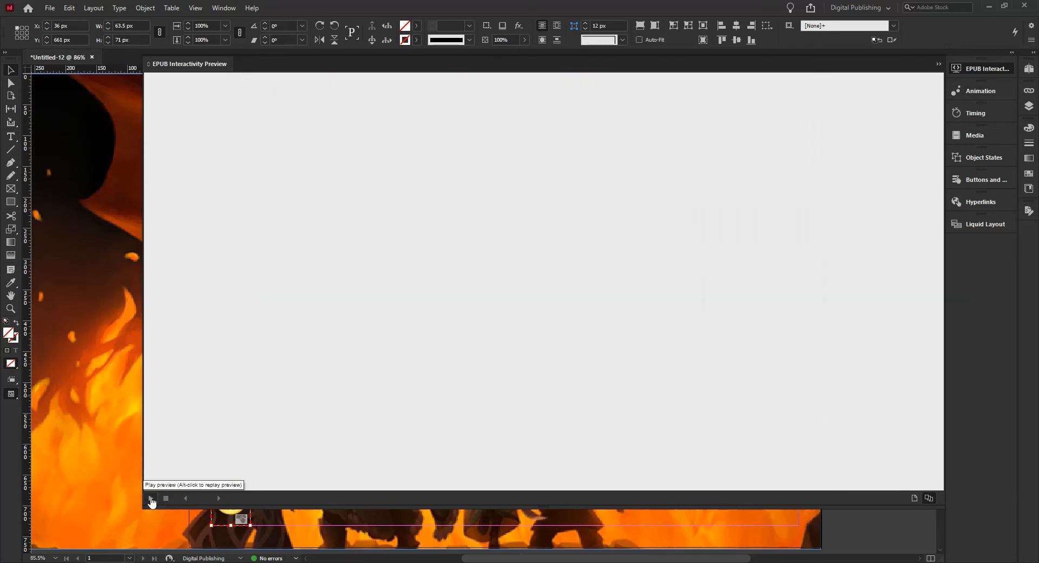
click(151, 500)
click(304, 407)
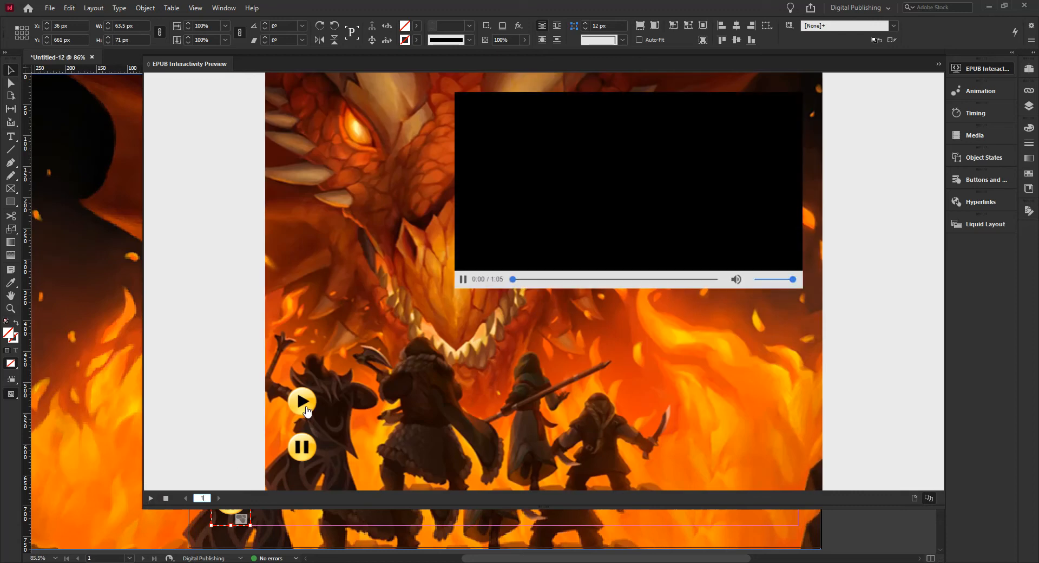
click(314, 448)
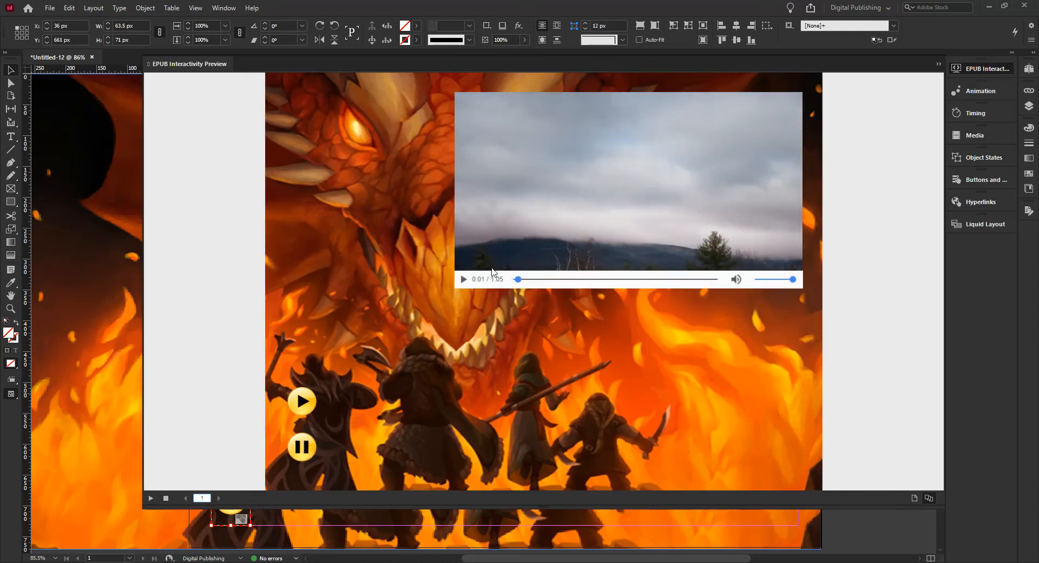
click(312, 403)
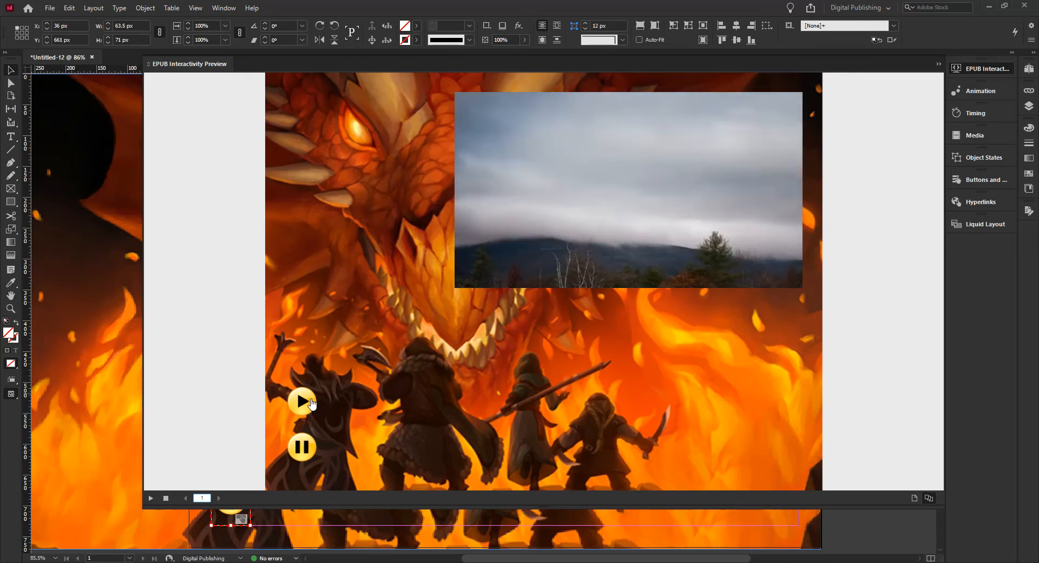
click(302, 449)
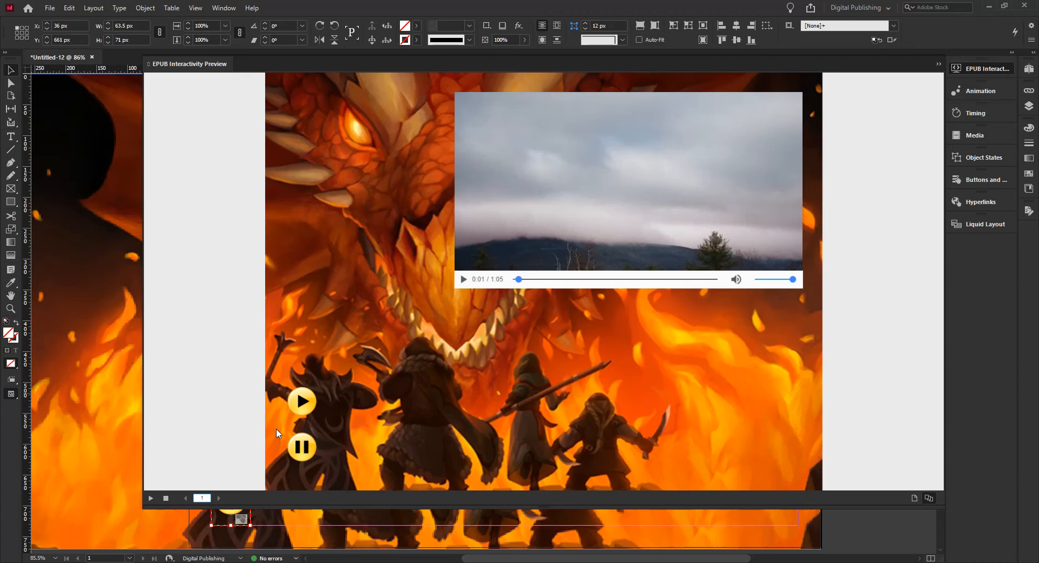
click(998, 69)
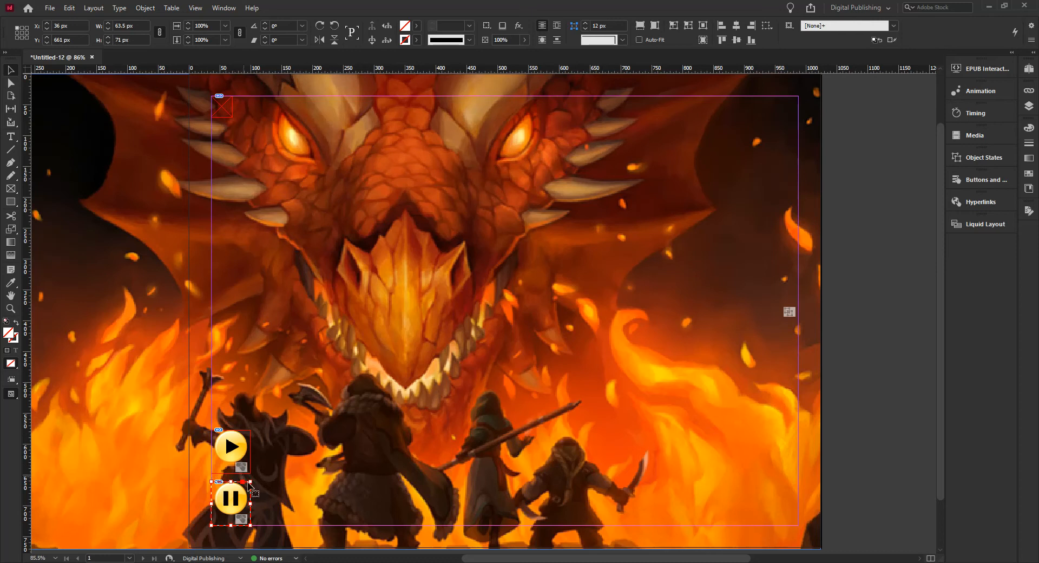
Duplicate the play button just beside the original and name the copy ResumeBtn.
click(234, 445)
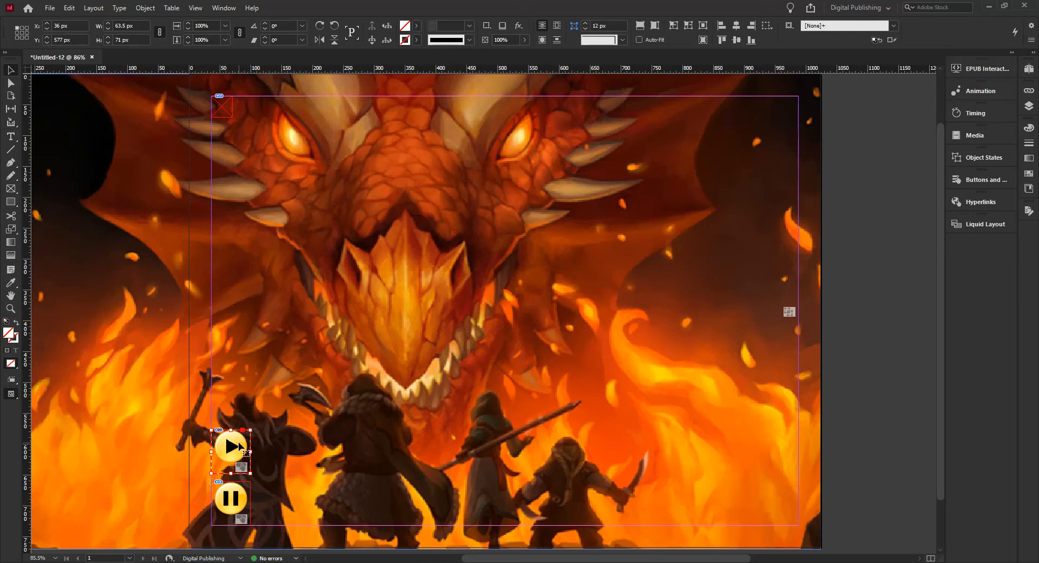
drag(240, 448, 292, 453)
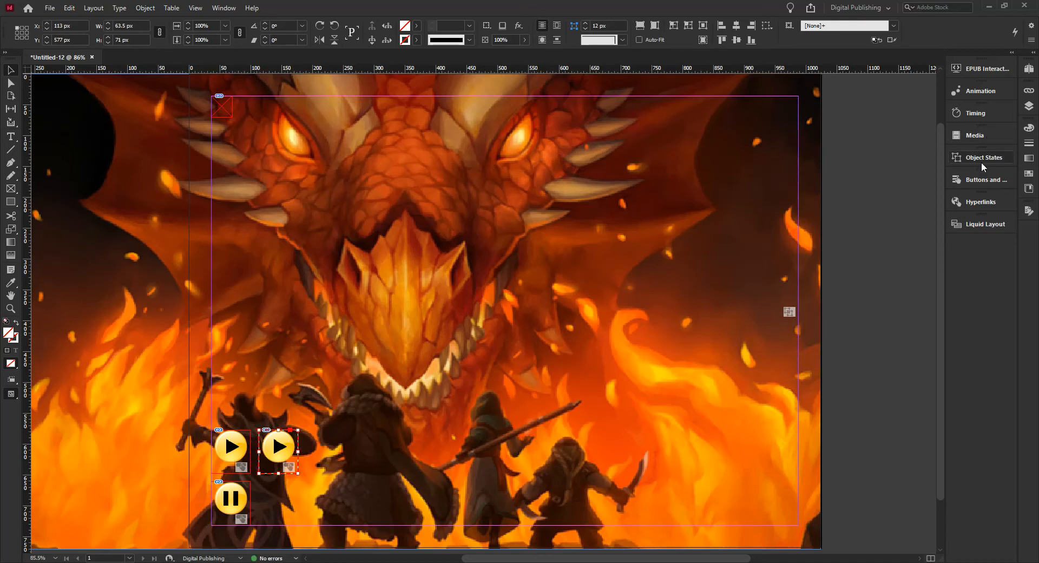
click(986, 179)
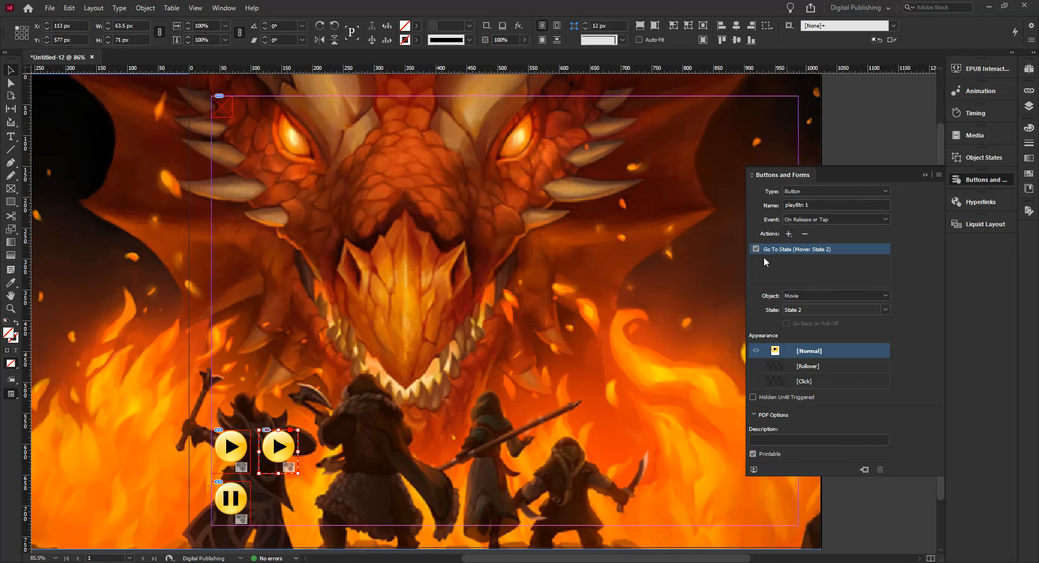
click(795, 206)
drag(795, 205, 754, 207)
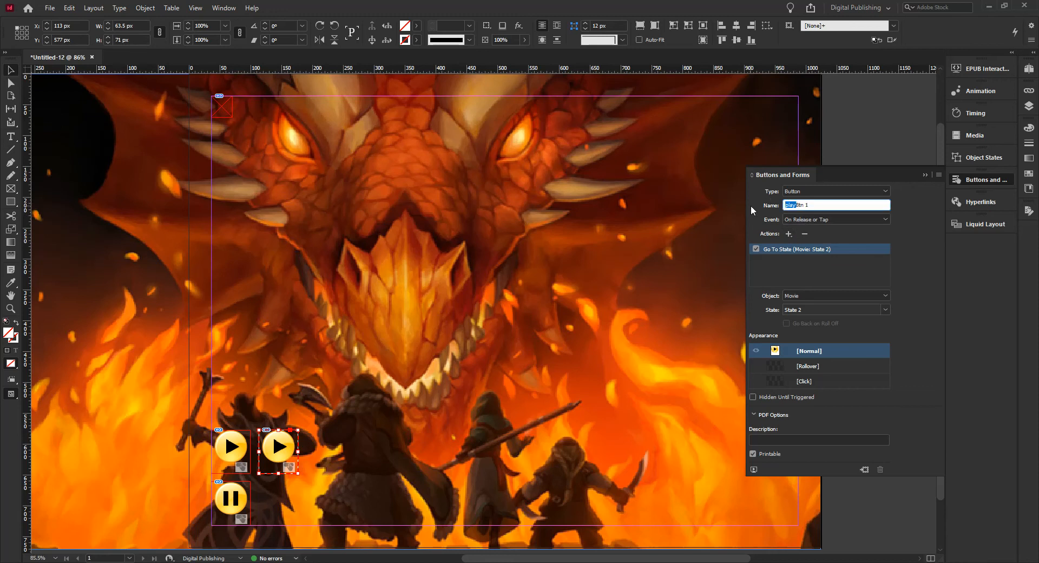
text(Resume)
click(818, 205)
key(BackSpace)
Replace ResumeBtn's Go To State action with a Video action for PaladinII_Trailer_640x360.mp4 set to Resume.
click(805, 233)
click(506, 300)
click(789, 233)
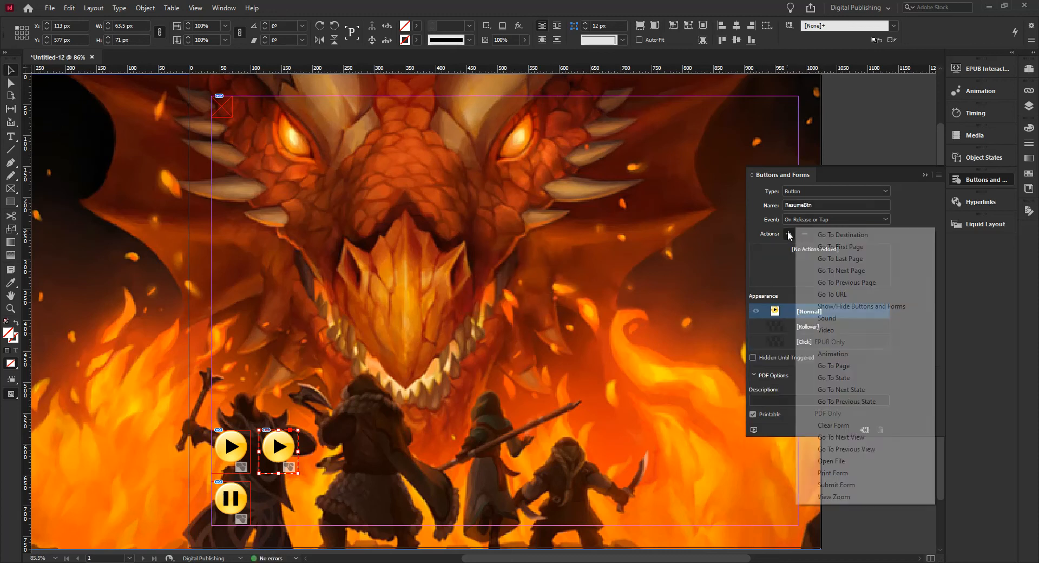
click(826, 329)
click(817, 311)
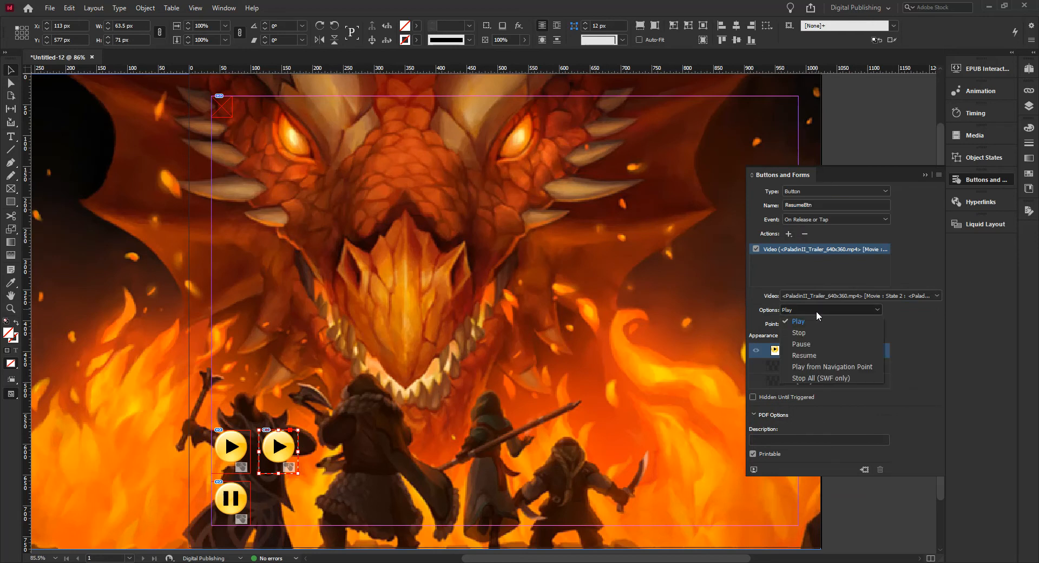
click(813, 356)
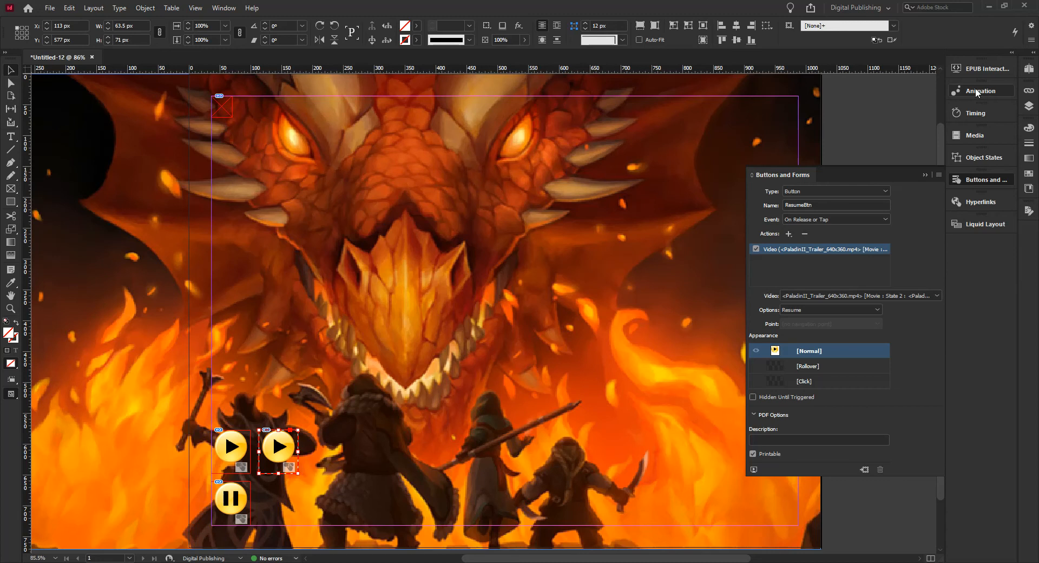
Test pausing, resuming and replaying the video with the three buttons in the EPUB interactivity preview, and close the preview.
click(980, 68)
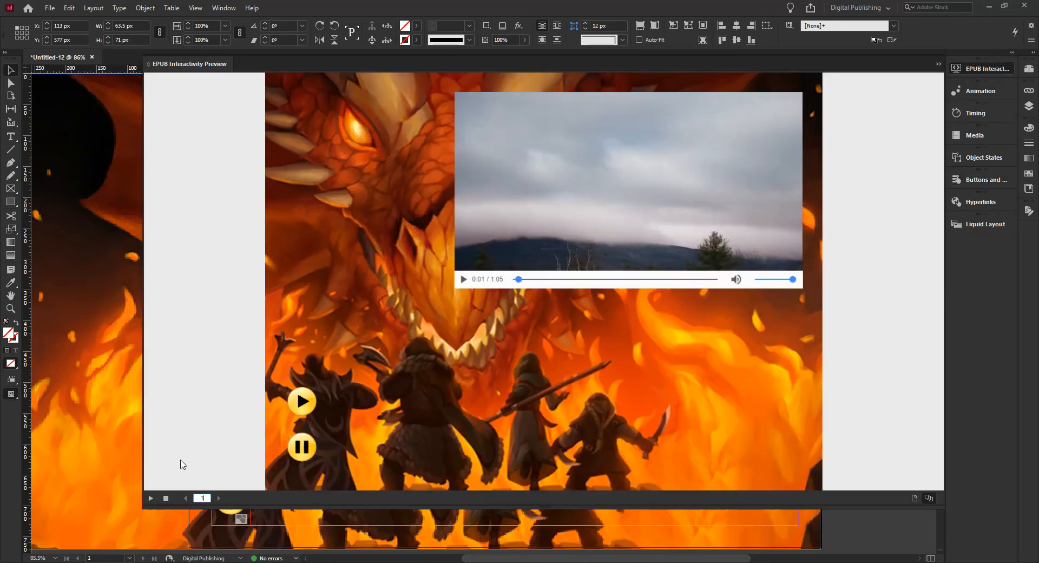
click(151, 498)
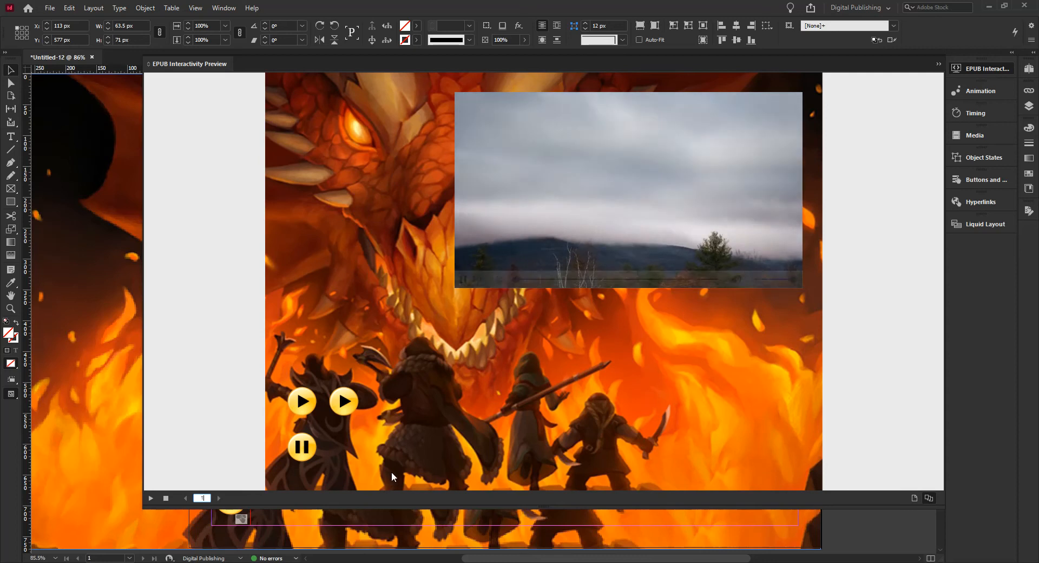
click(303, 447)
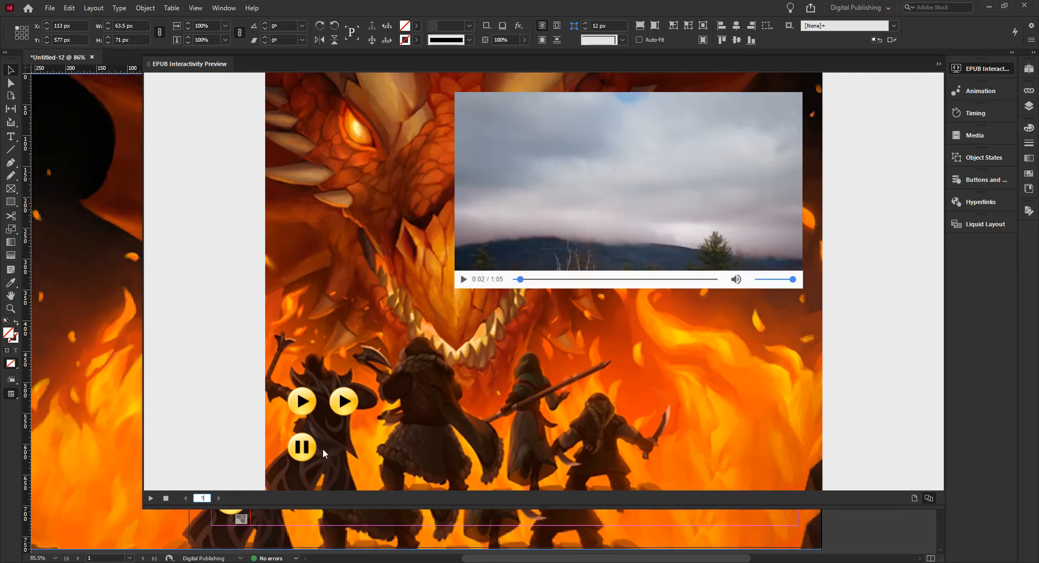
click(344, 401)
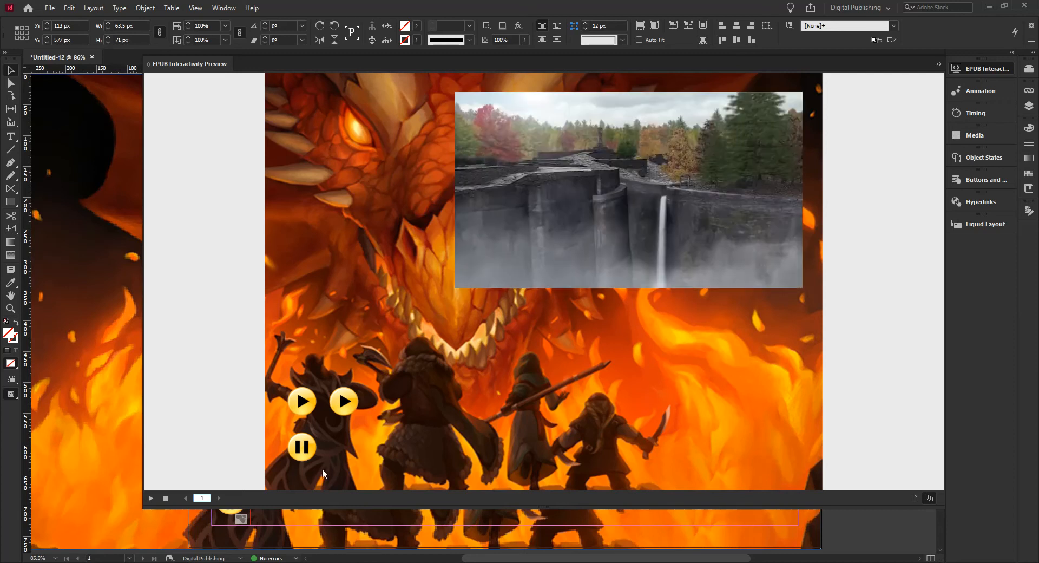
click(301, 447)
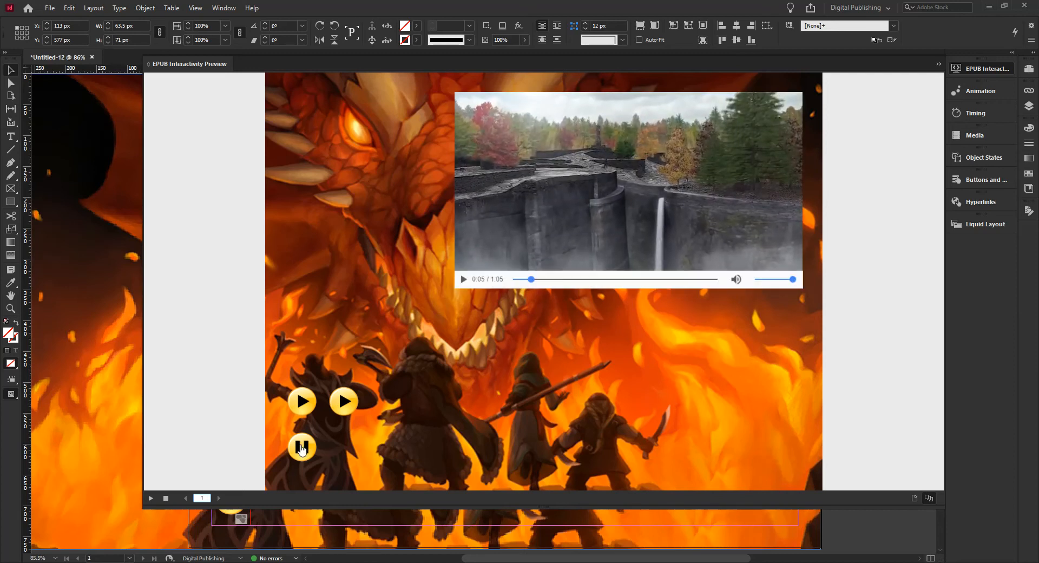
click(339, 418)
click(305, 448)
click(338, 413)
click(307, 450)
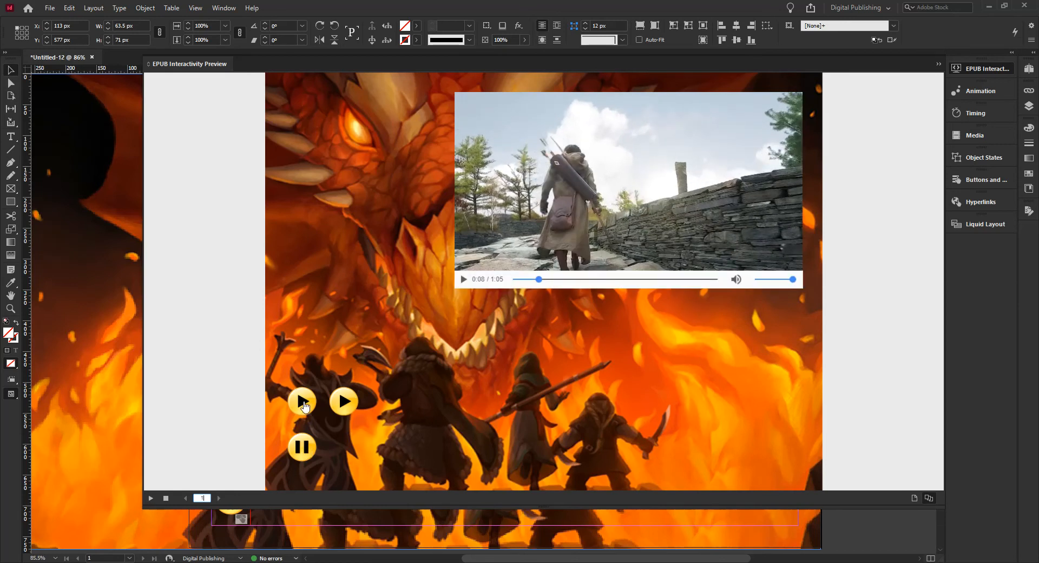
click(302, 403)
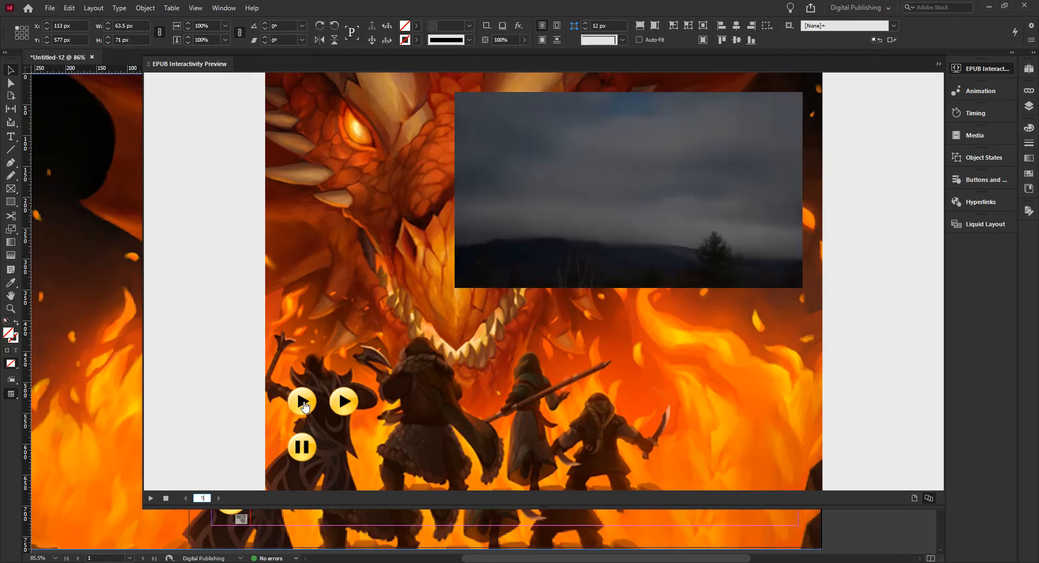
click(463, 280)
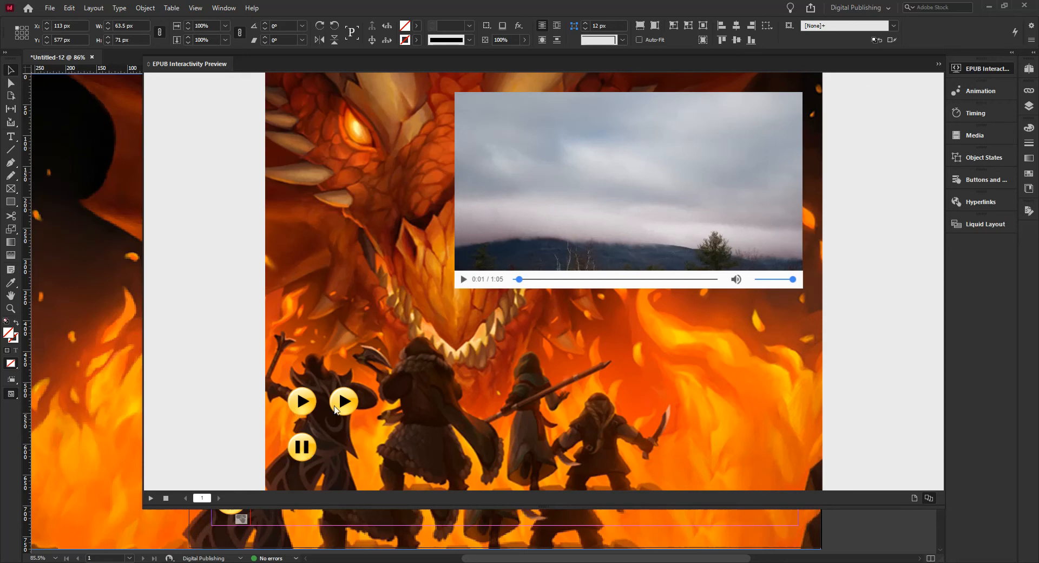
click(978, 67)
Add a Show/Hide Buttons and Forms action to the original play button that shows PauseBtn and hides playBtn and ResumeBtn.
click(256, 429)
click(235, 439)
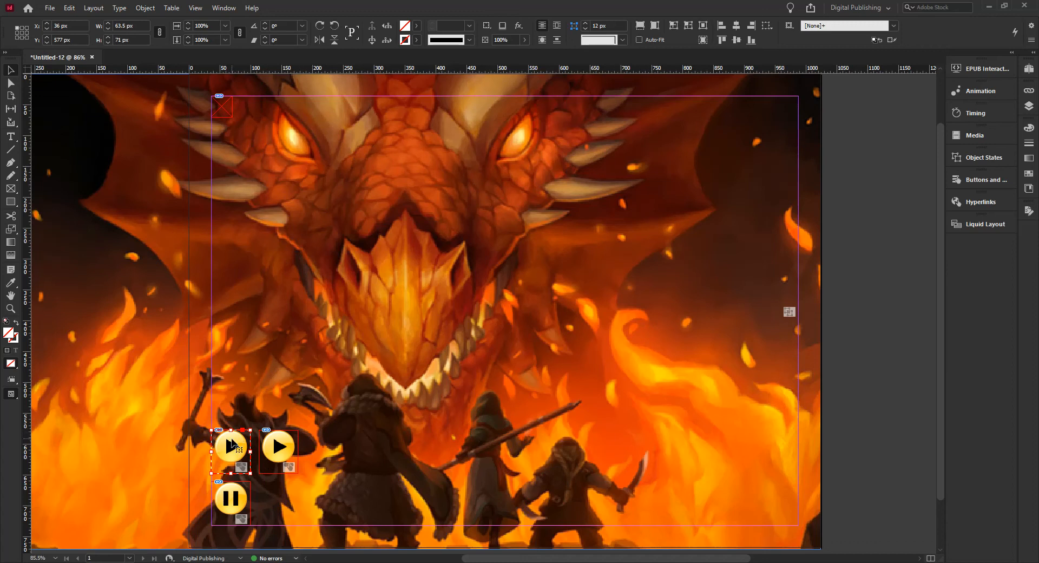
click(980, 158)
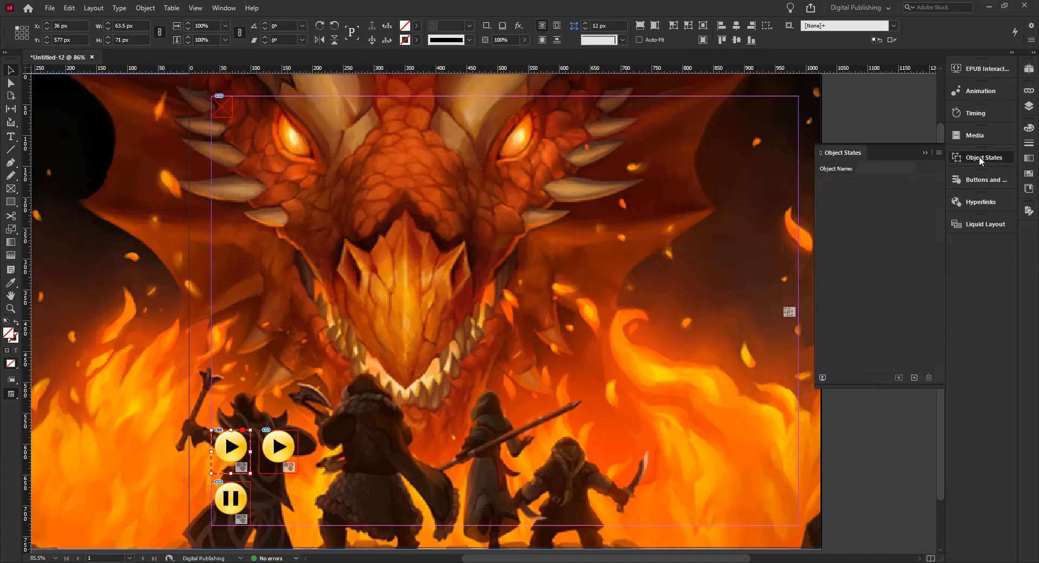
click(983, 181)
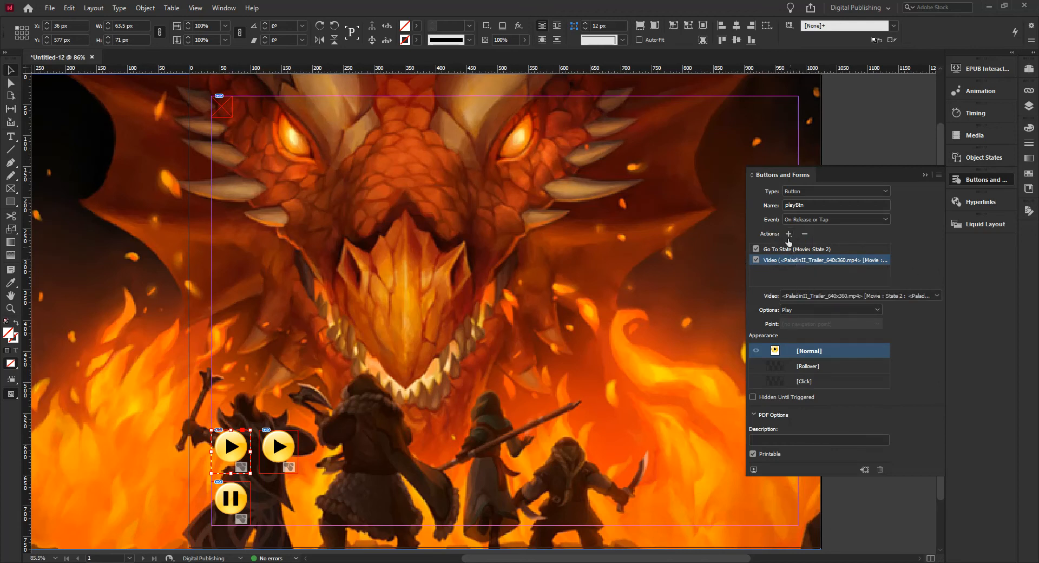
click(790, 237)
click(852, 306)
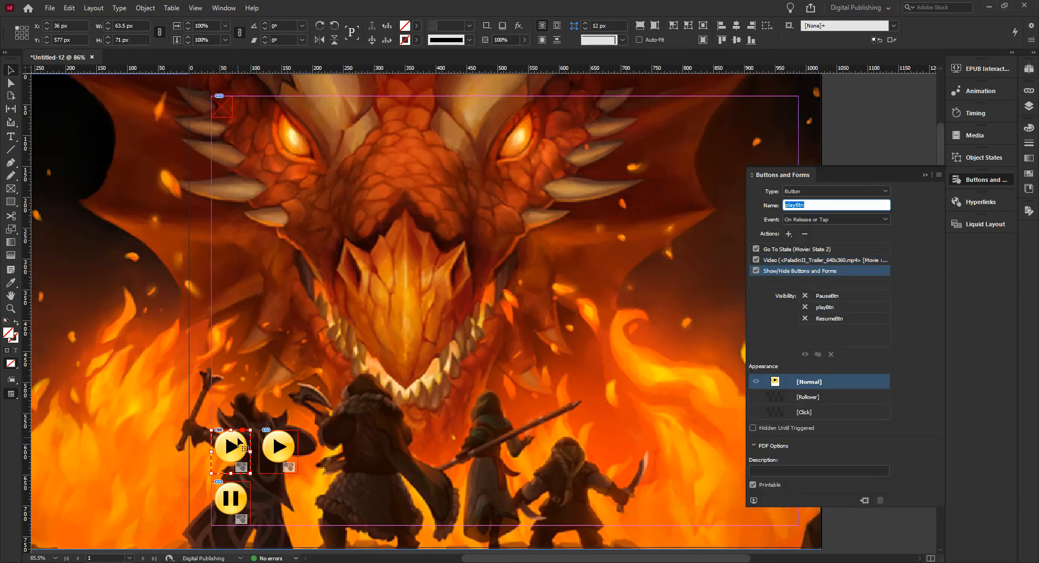
click(806, 296)
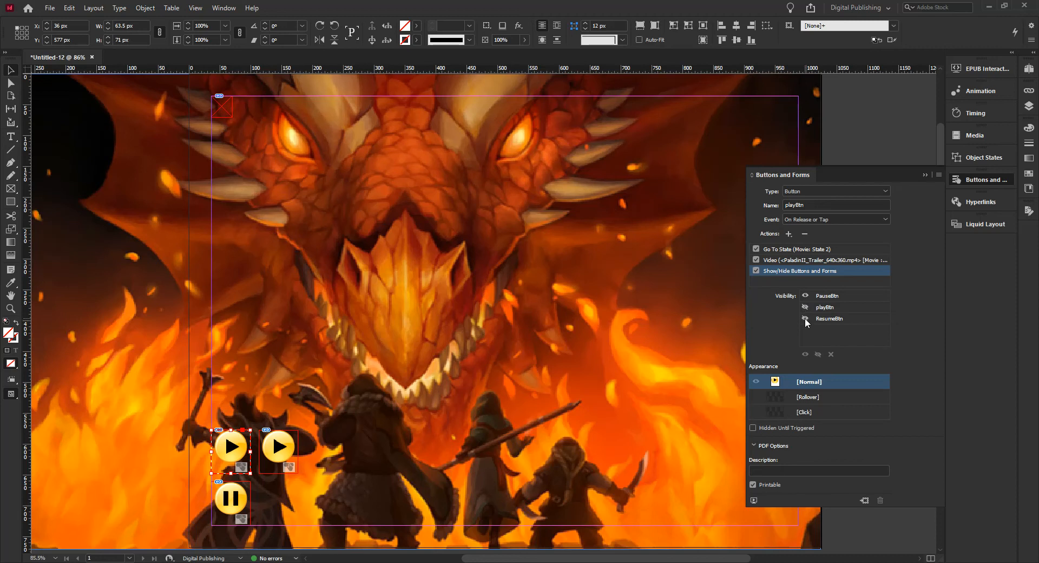
Add a Show/Hide Buttons and Forms action to the pause button that shows ResumeBtn and also sets PauseBtn's own visibility.
click(220, 499)
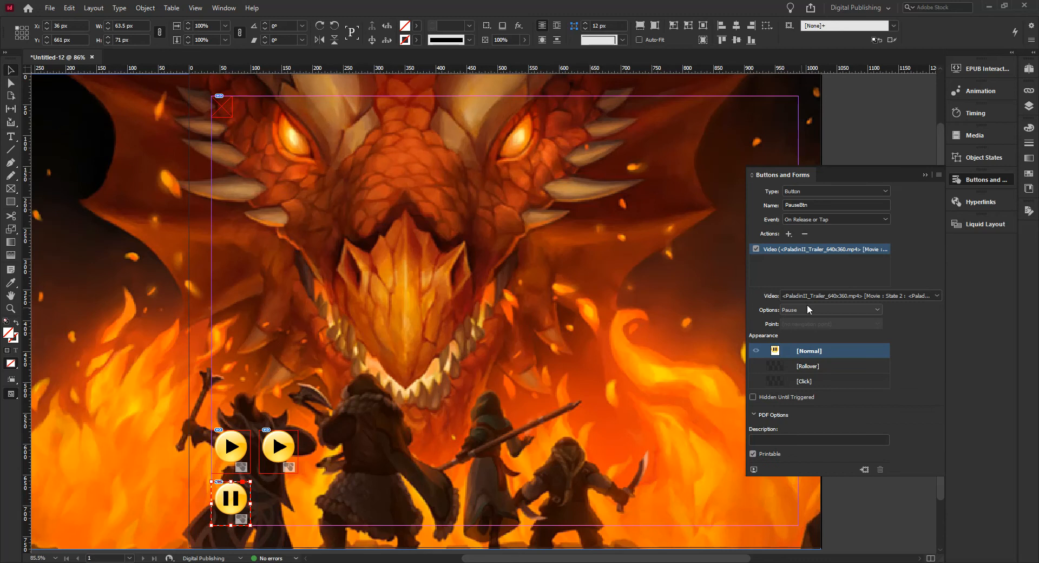
click(788, 233)
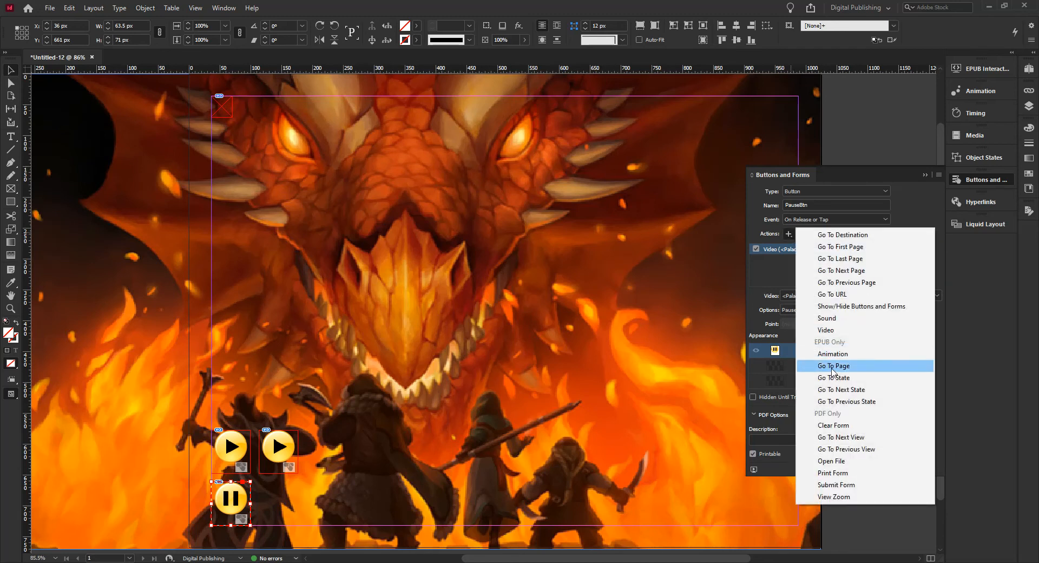
click(842, 306)
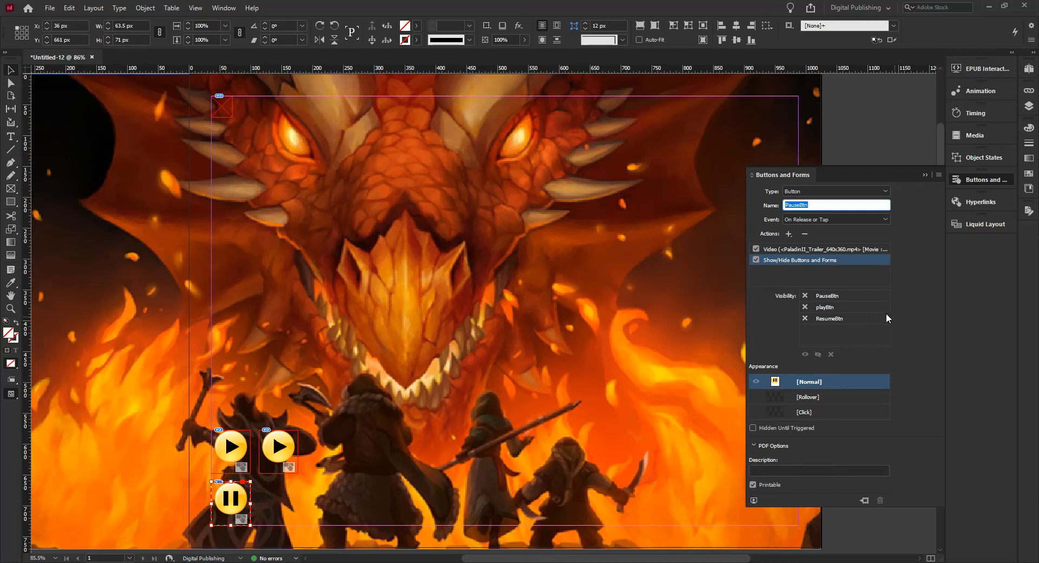
click(805, 317)
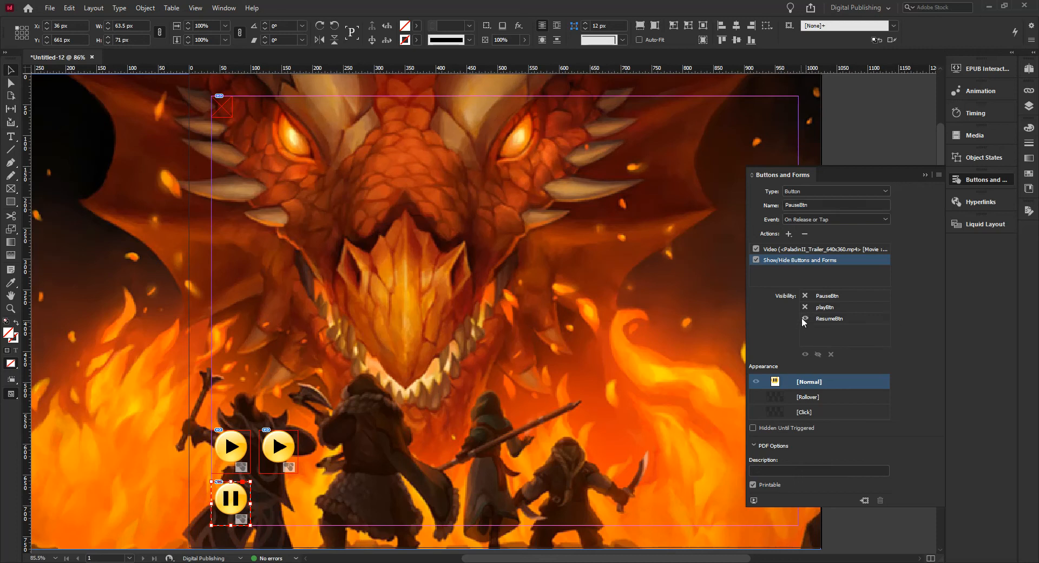
click(805, 296)
Add a Show/Hide Buttons and Forms action to ResumeBtn that shows PauseBtn and also sets the visibility of playBtn and ResumeBtn.
click(290, 449)
click(789, 233)
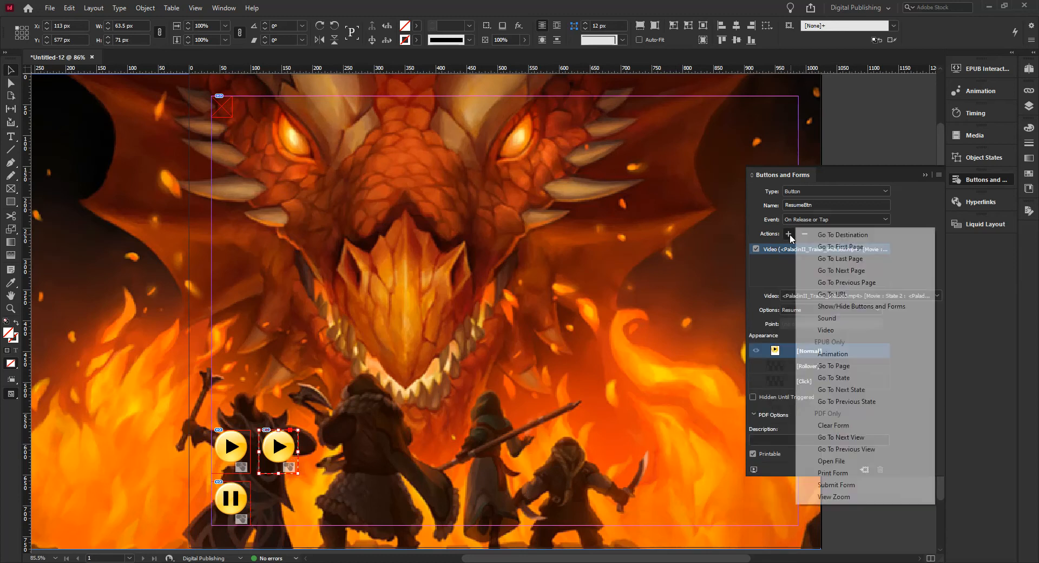
click(839, 306)
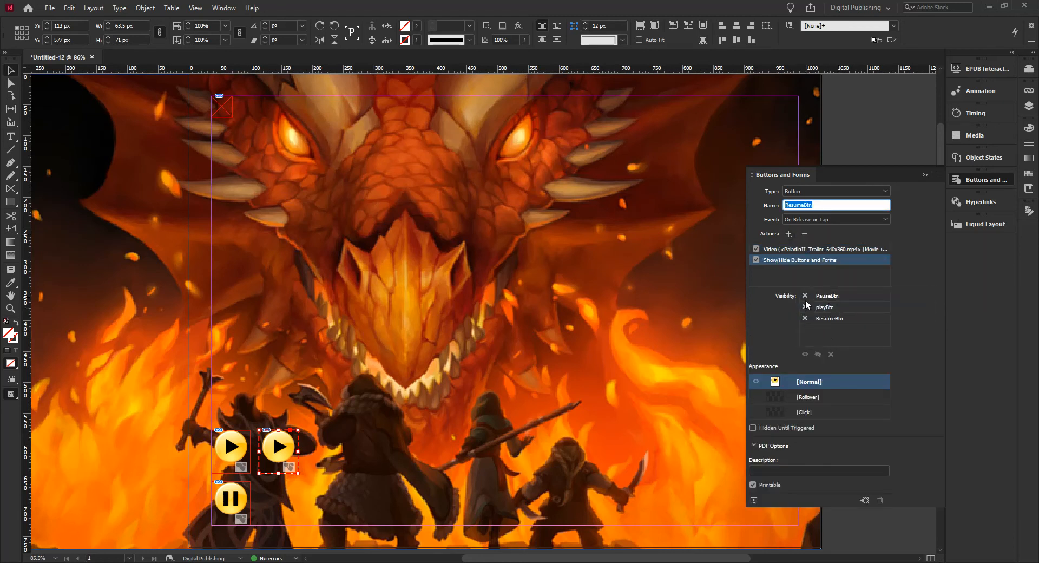
click(805, 296)
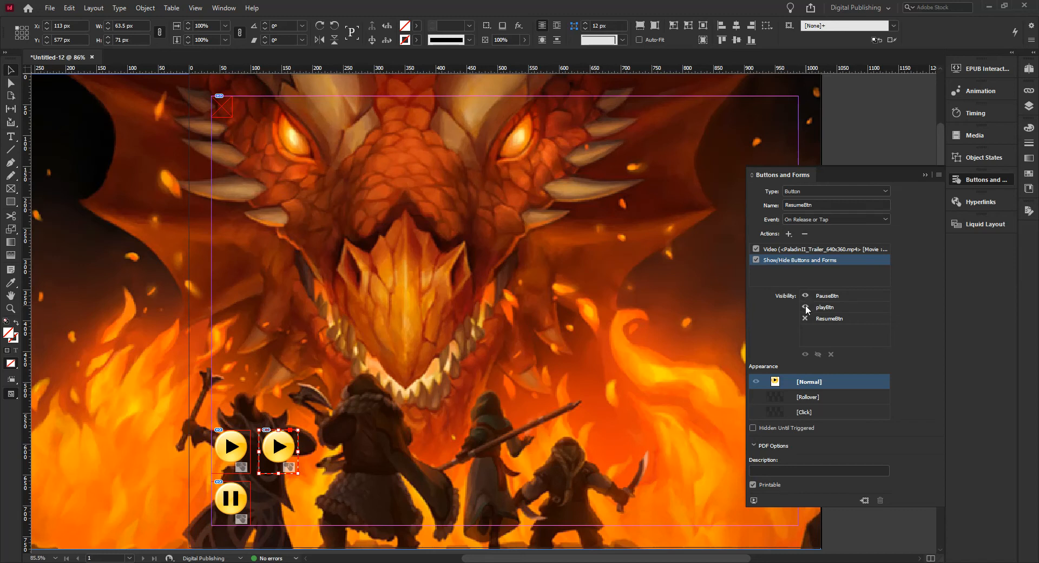
click(806, 319)
click(926, 176)
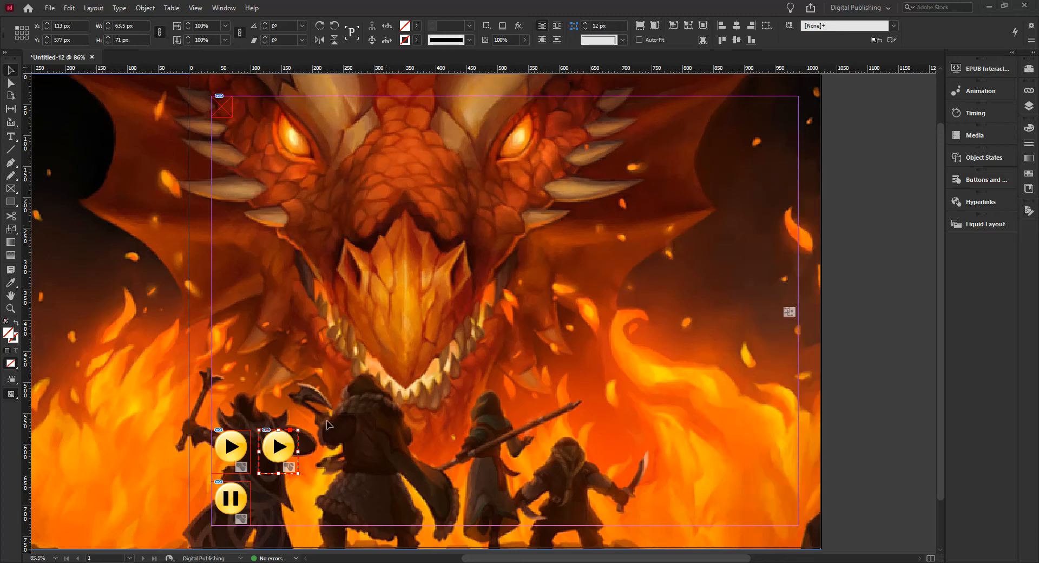
Stack the play, resume and pause buttons on one spot by aligning their left and bottom edges.
drag(166, 416, 313, 512)
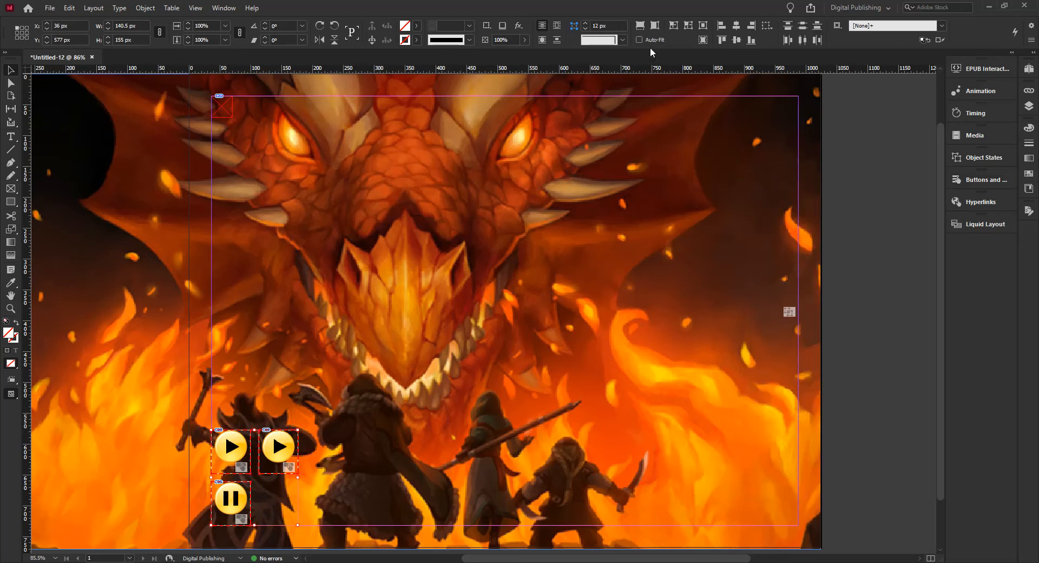
click(723, 27)
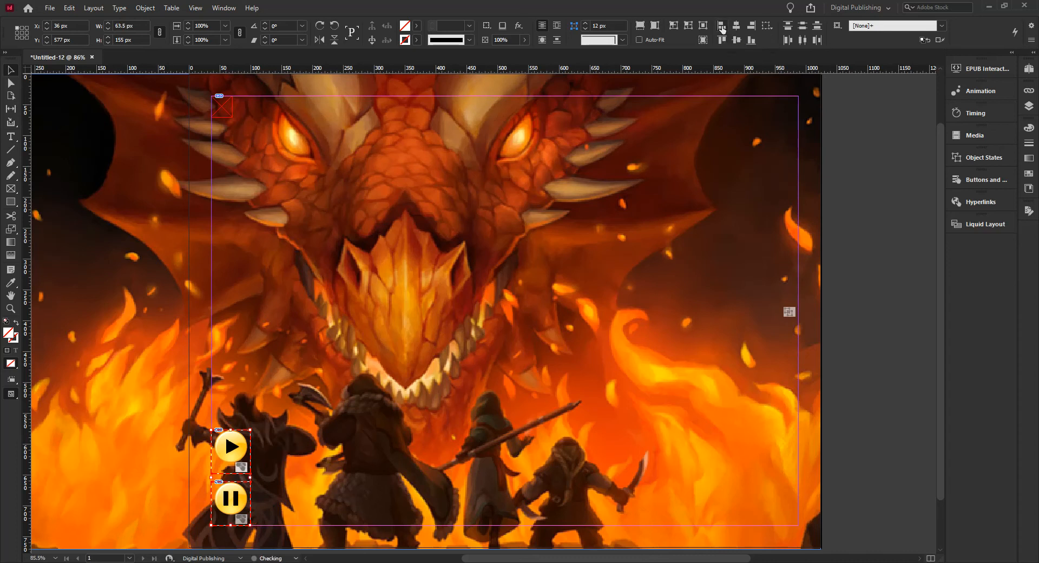
click(751, 41)
click(155, 491)
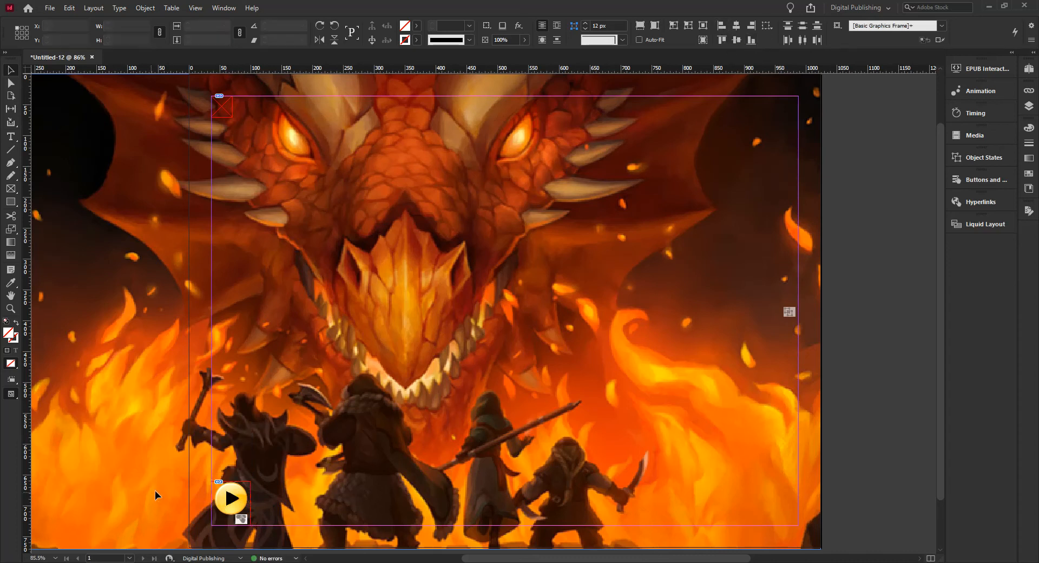
Restart the EPUB interactivity preview and test the stacked play and pause buttons.
click(984, 69)
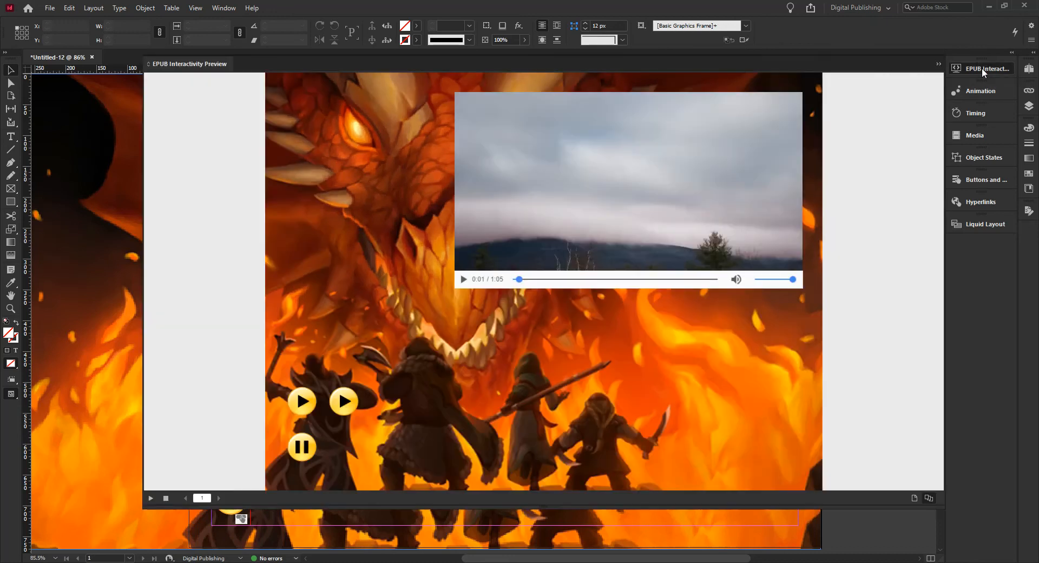
click(167, 499)
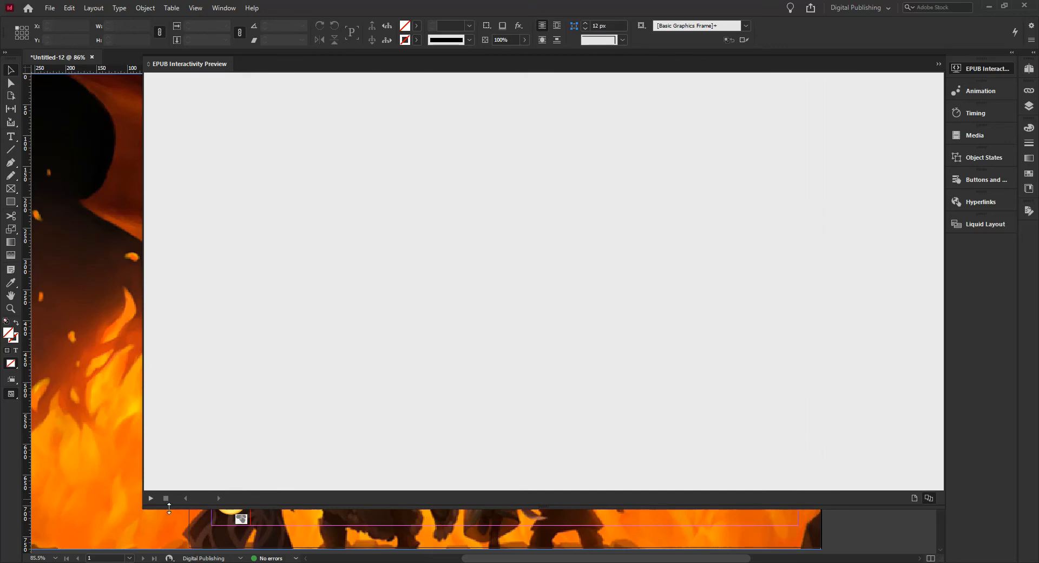
click(150, 498)
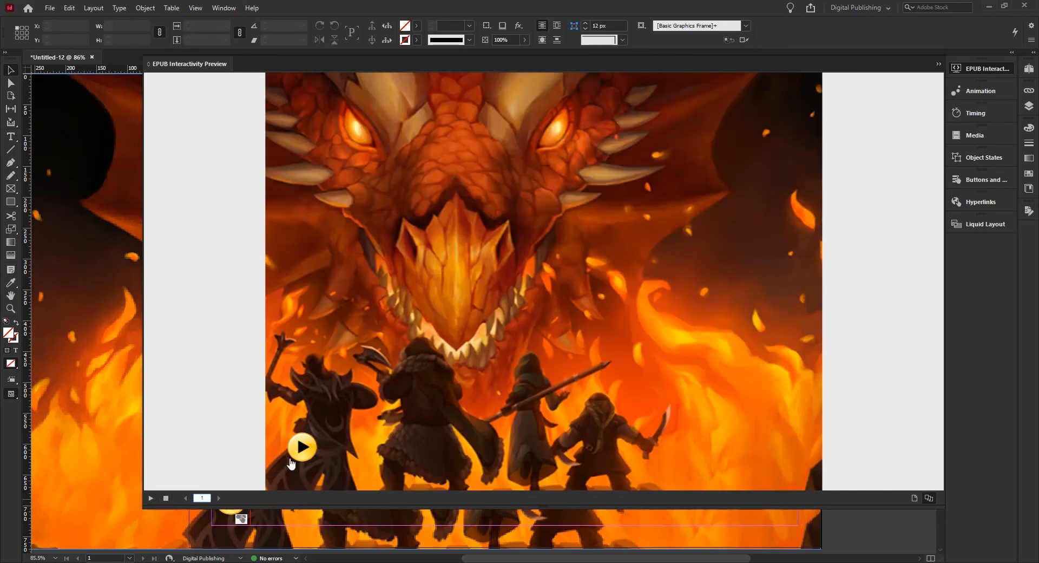
click(300, 450)
click(300, 451)
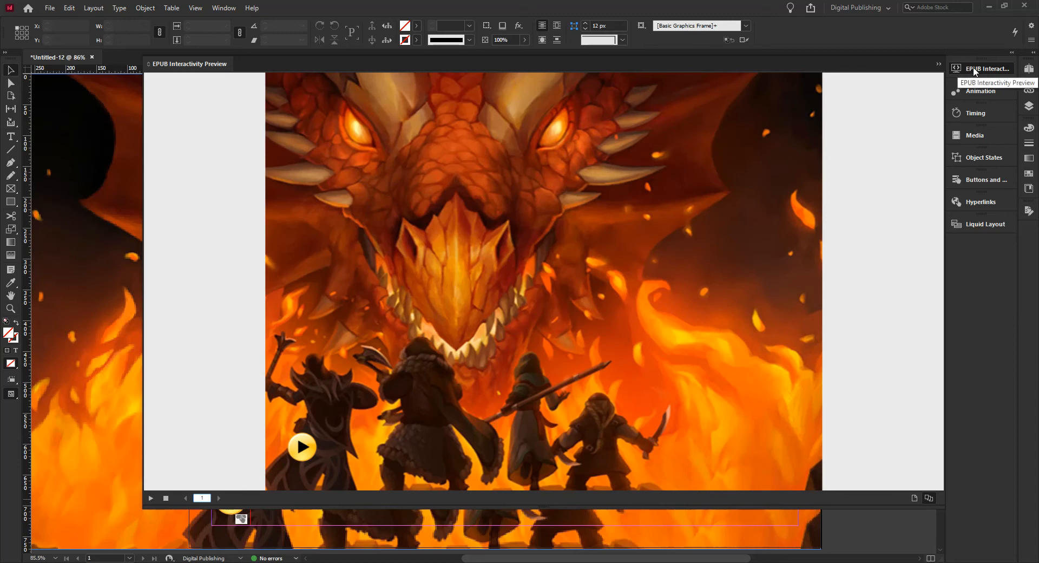
Clear the preview, send ResumeBtn to the back of the button stack, and select the button on top to check its name.
click(166, 498)
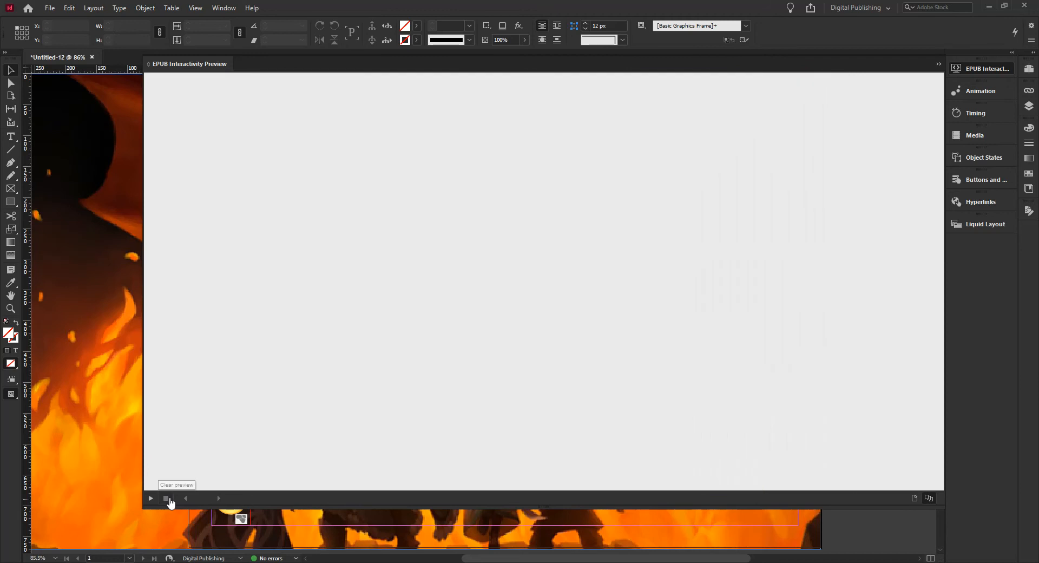
click(982, 65)
click(242, 484)
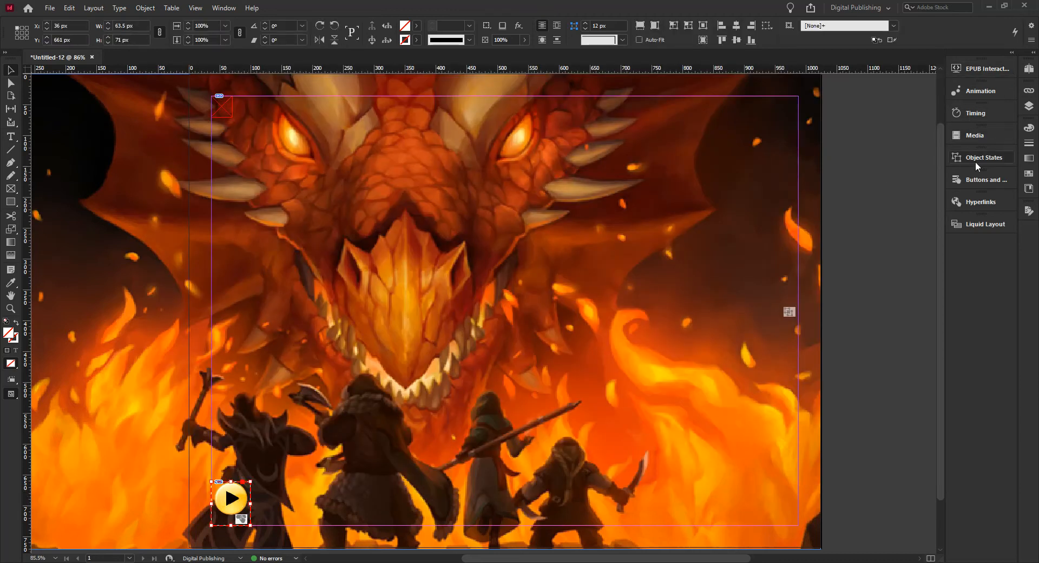
click(984, 179)
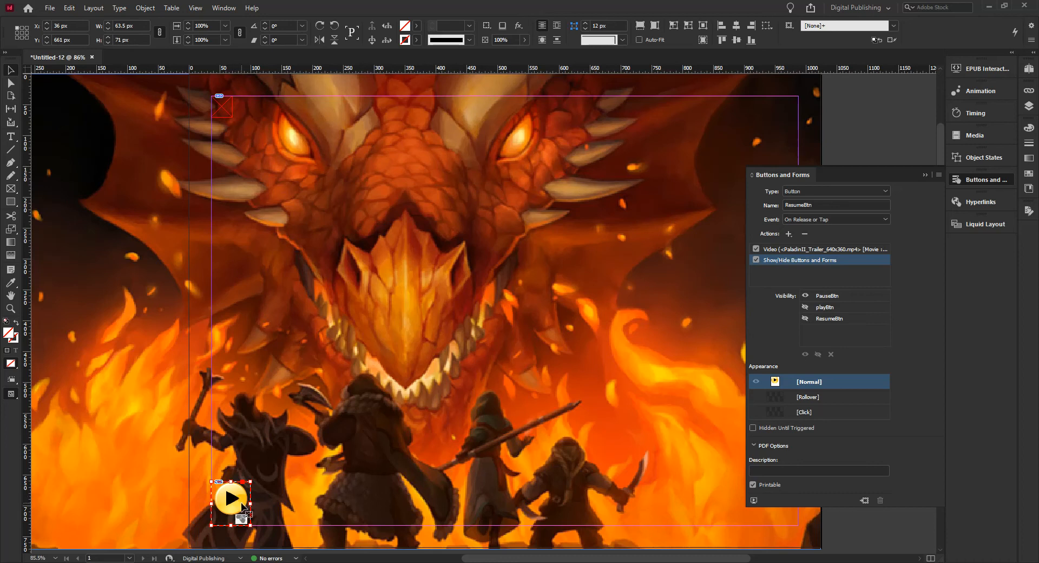
right_click(242, 503)
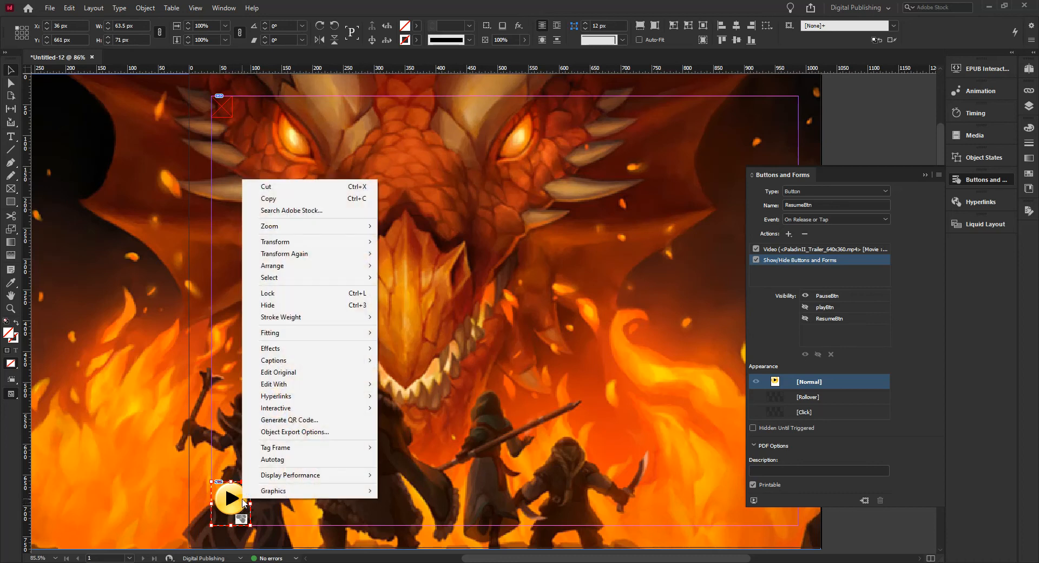
mouse_move(303, 266)
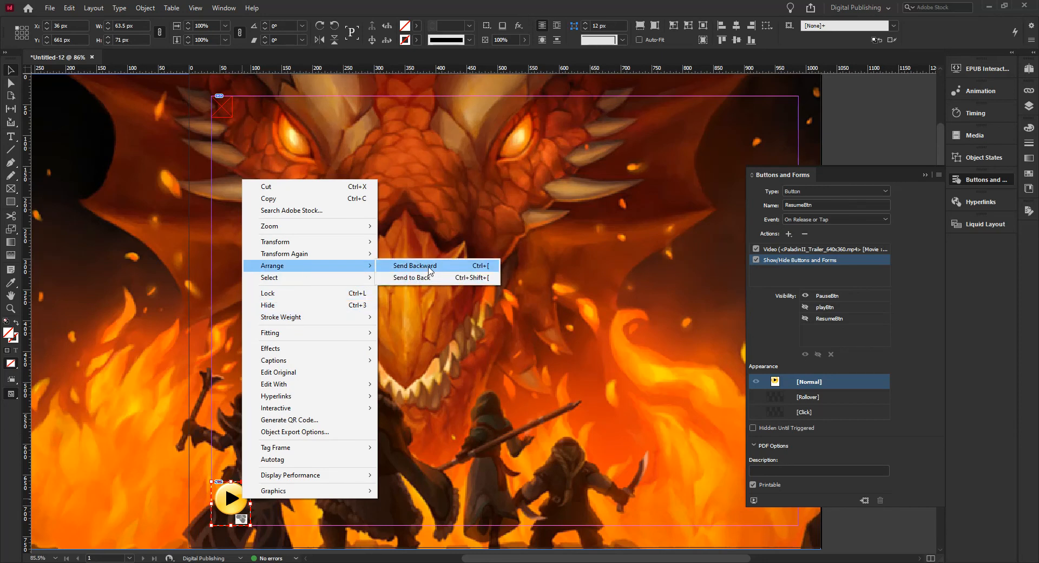
click(427, 277)
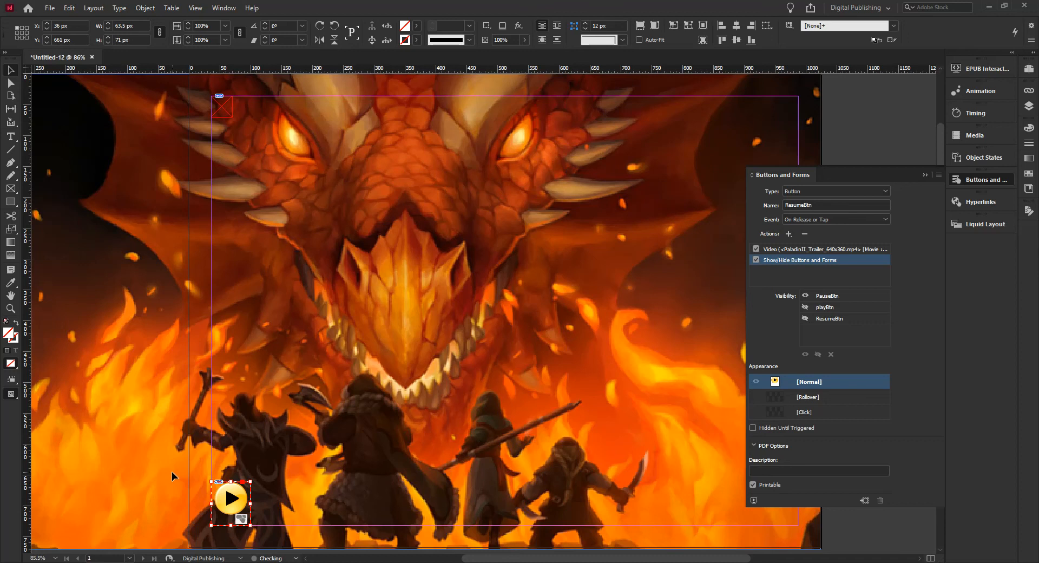
click(116, 448)
click(233, 491)
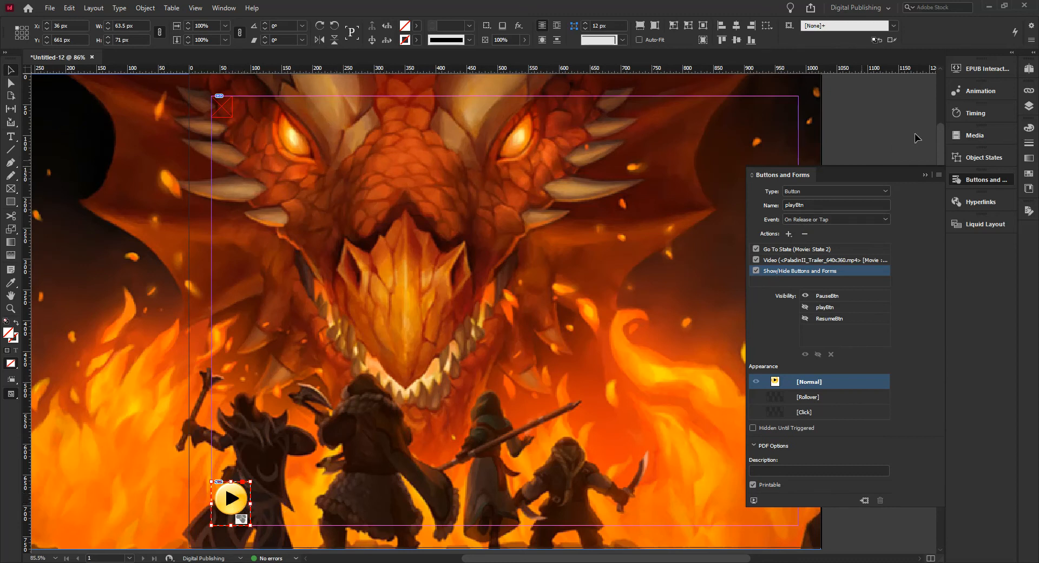
Run the EPUB interactivity preview and test the stacked buttons by playing, pausing and resuming the video several times.
click(974, 69)
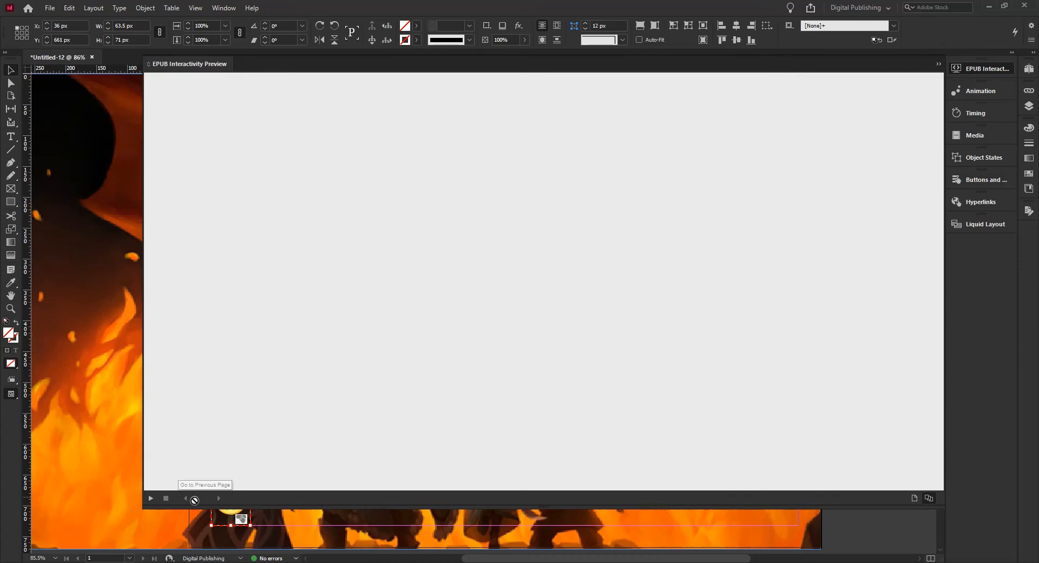
click(151, 498)
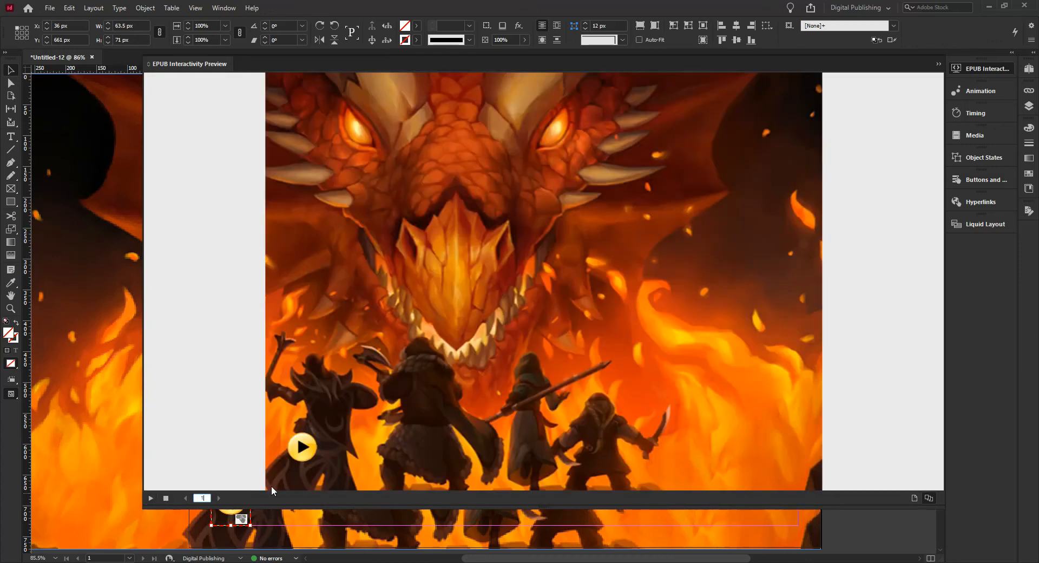
click(301, 447)
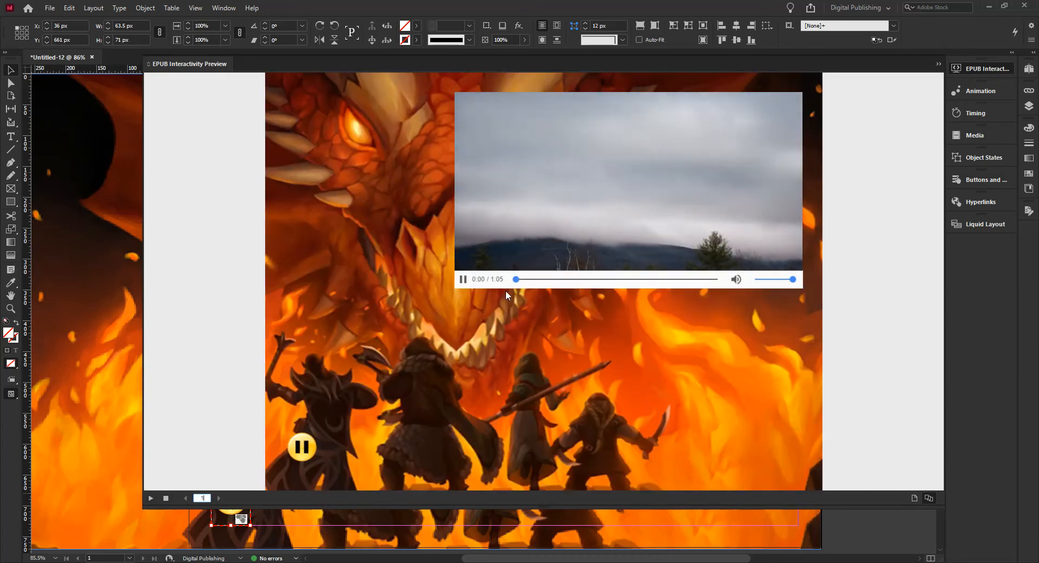
click(301, 448)
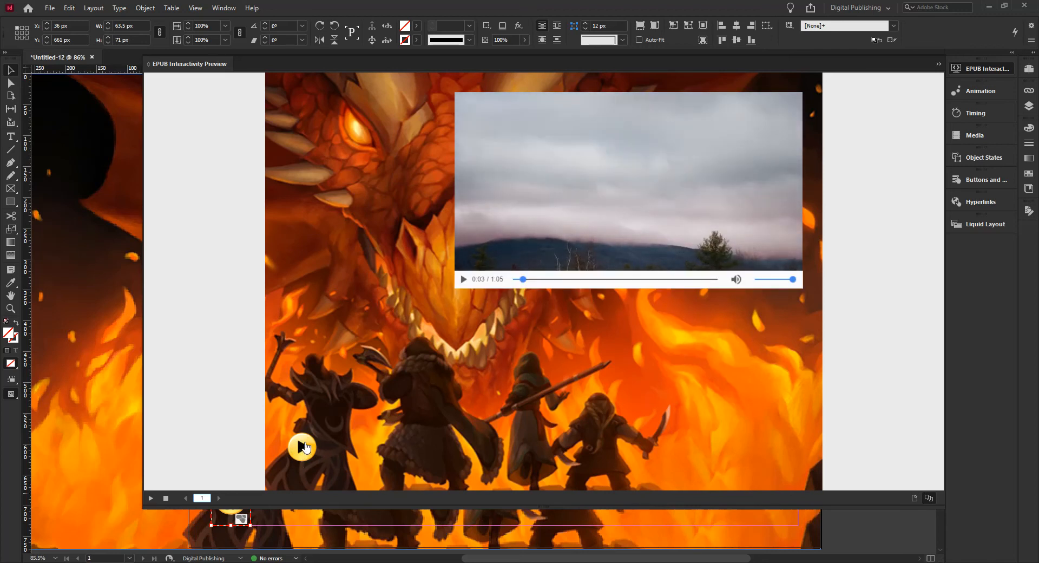
click(304, 447)
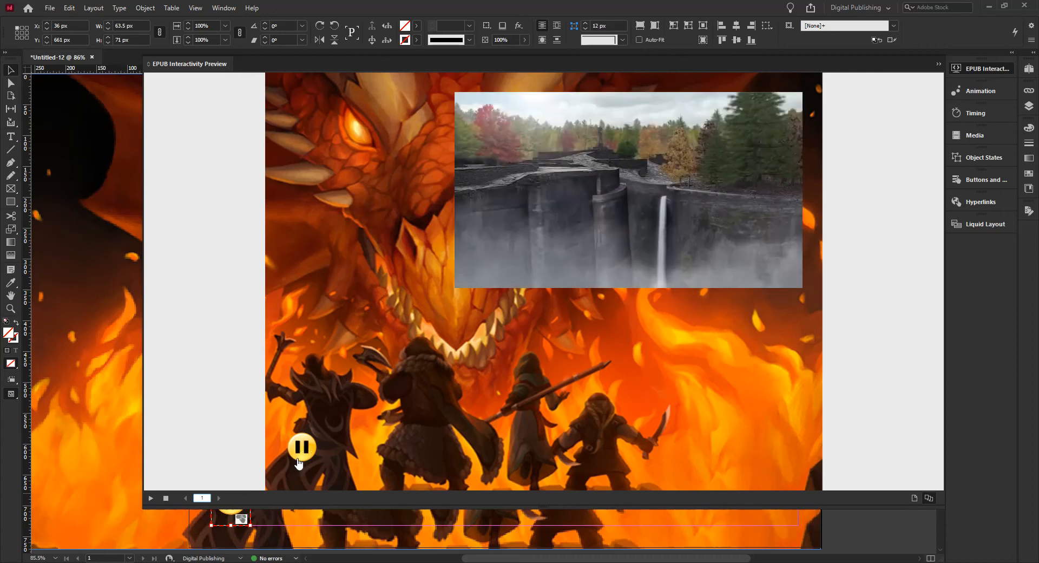
click(303, 448)
click(303, 449)
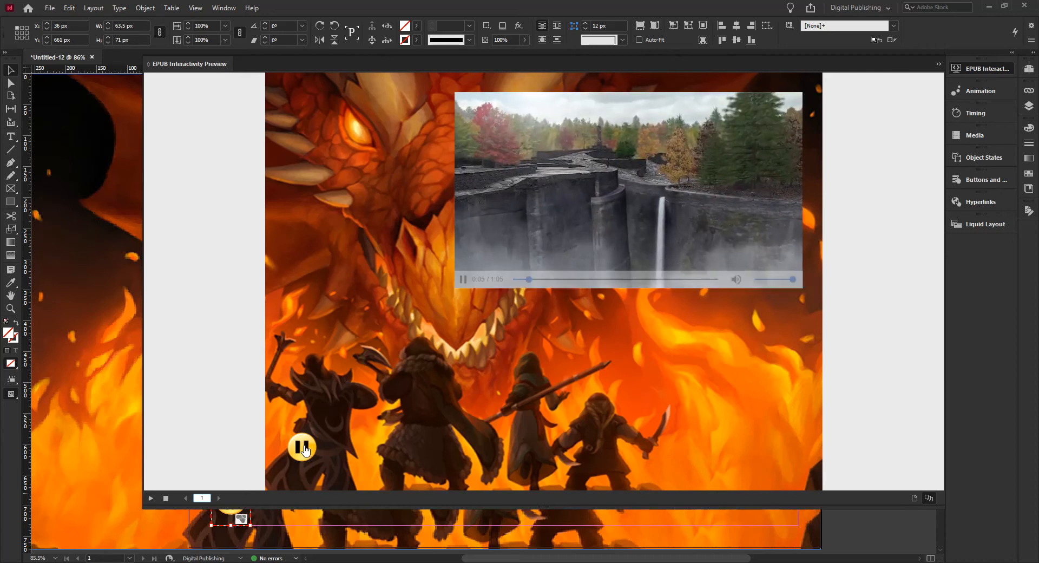
click(303, 448)
click(303, 449)
click(305, 447)
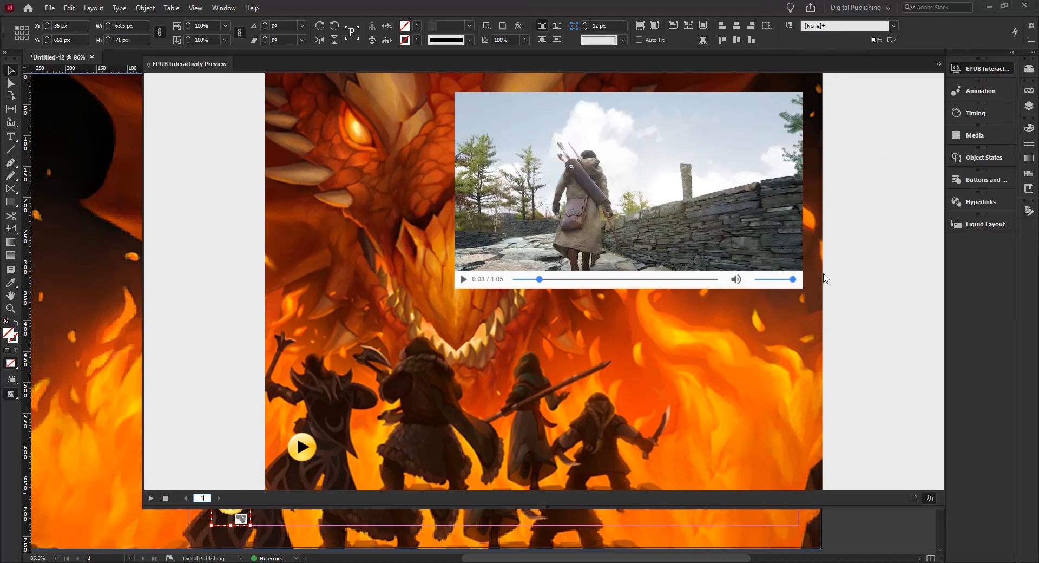
click(999, 70)
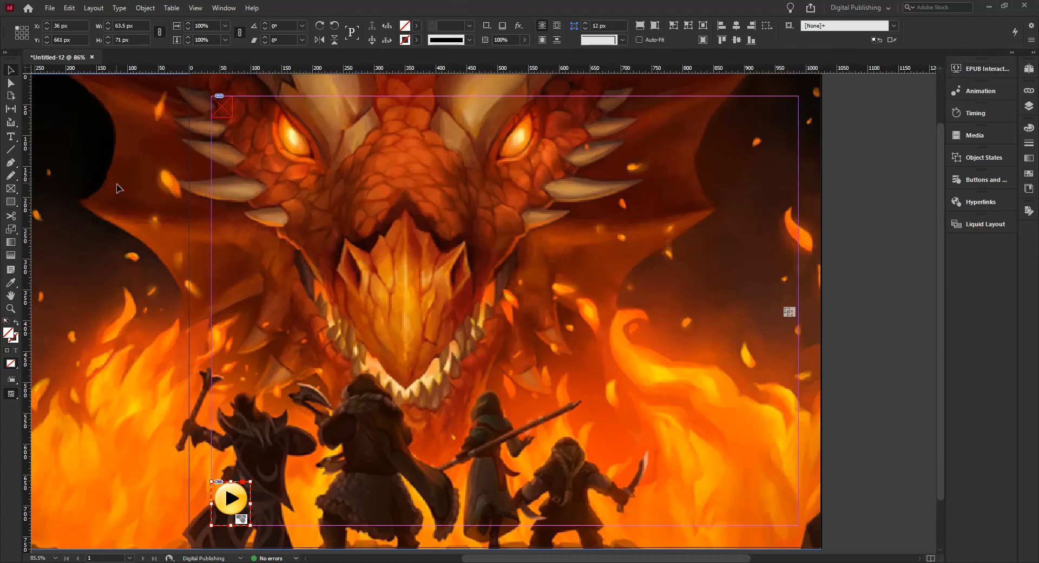
Place medium.mp3 from the Lecture15 Audio folder on the page against the right margin, at about X 928 px, Y 480 px.
key(ctrl+d)
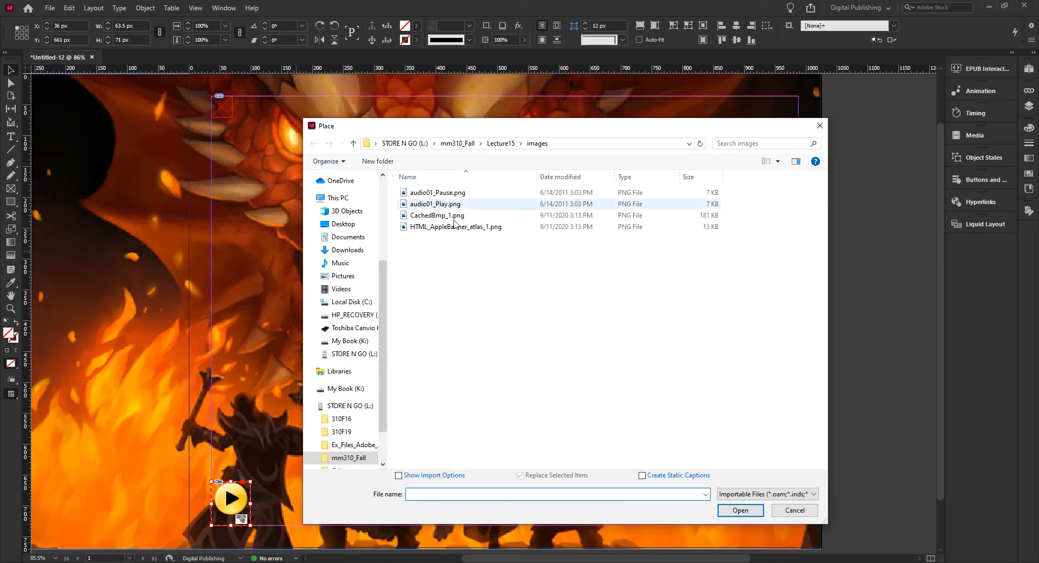
click(500, 143)
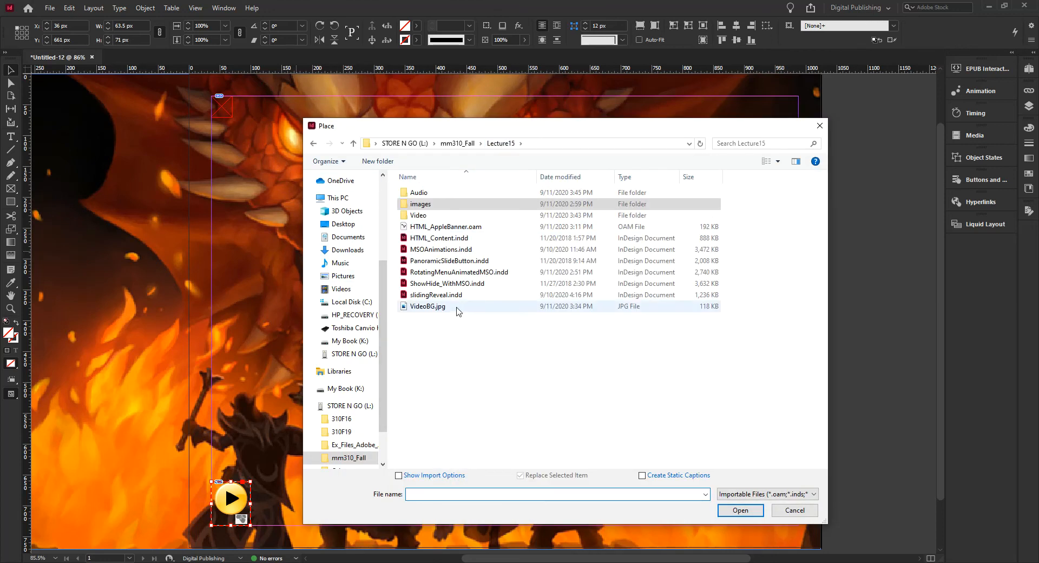
double_click(425, 193)
click(430, 192)
click(740, 510)
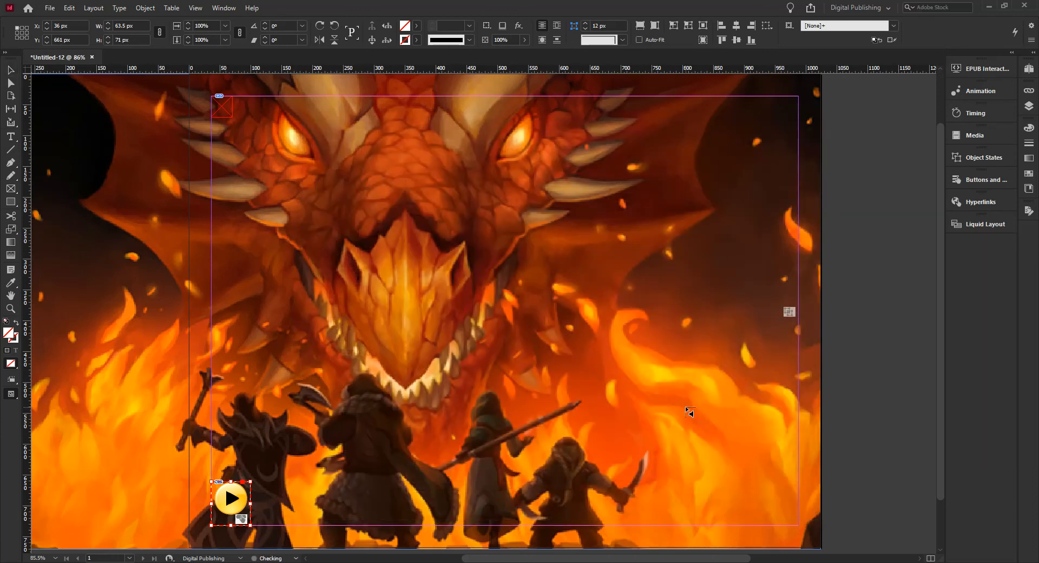
click(687, 407)
drag(715, 440, 788, 401)
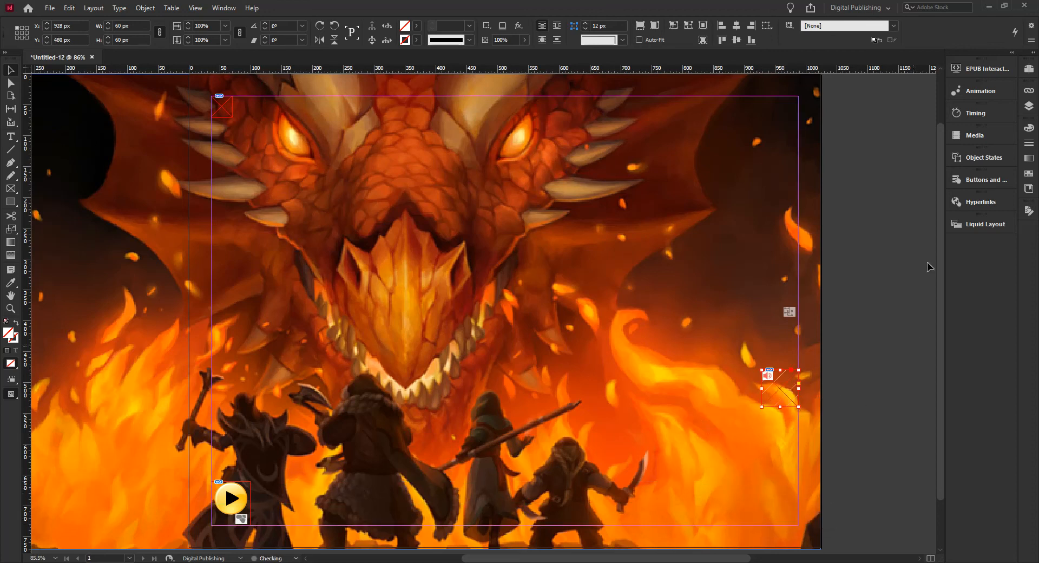
Restart the EPUB interactivity preview and check how the placed audio's controller appears and responds.
click(979, 67)
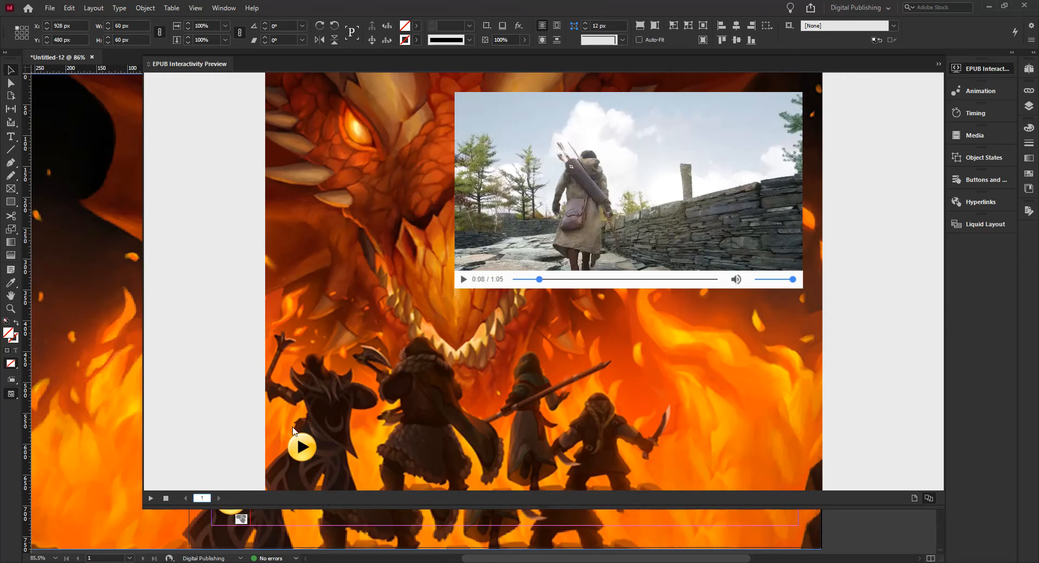
click(152, 499)
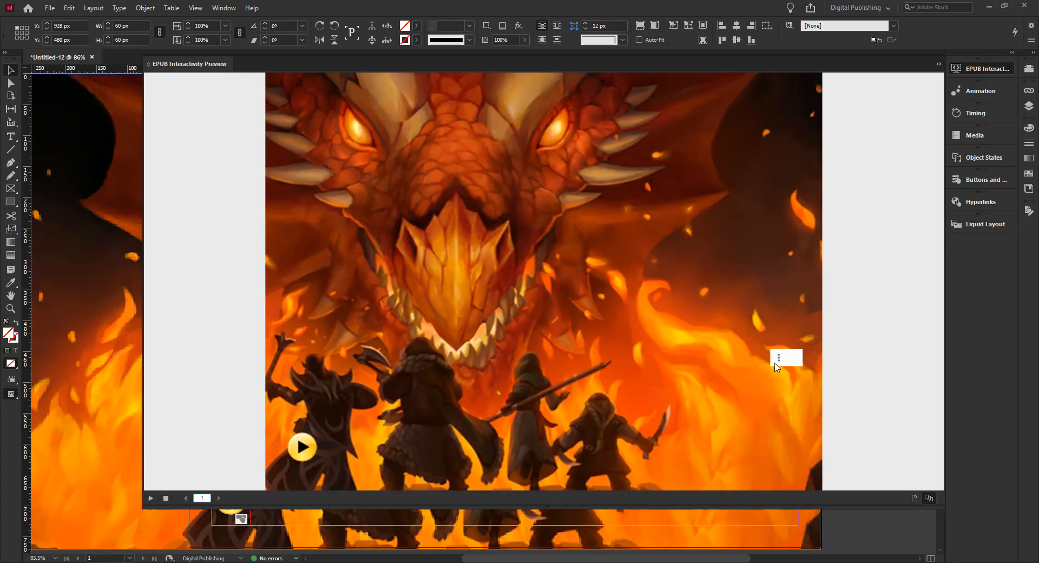
click(780, 361)
click(166, 498)
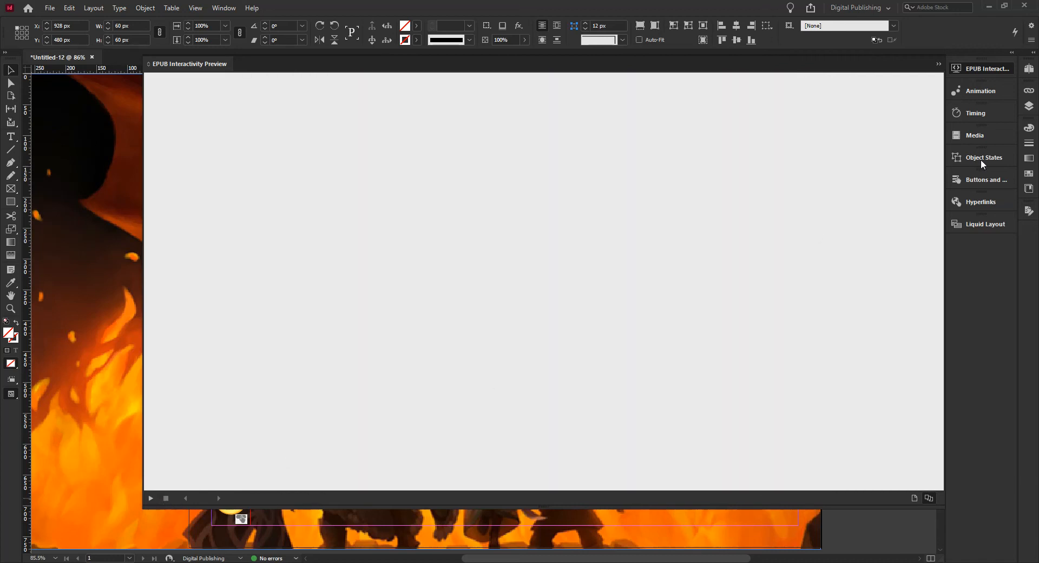
click(993, 68)
Try enlarging the audio frame to about 230 × 193 px and check its controller in the interactivity preview.
drag(762, 406, 657, 489)
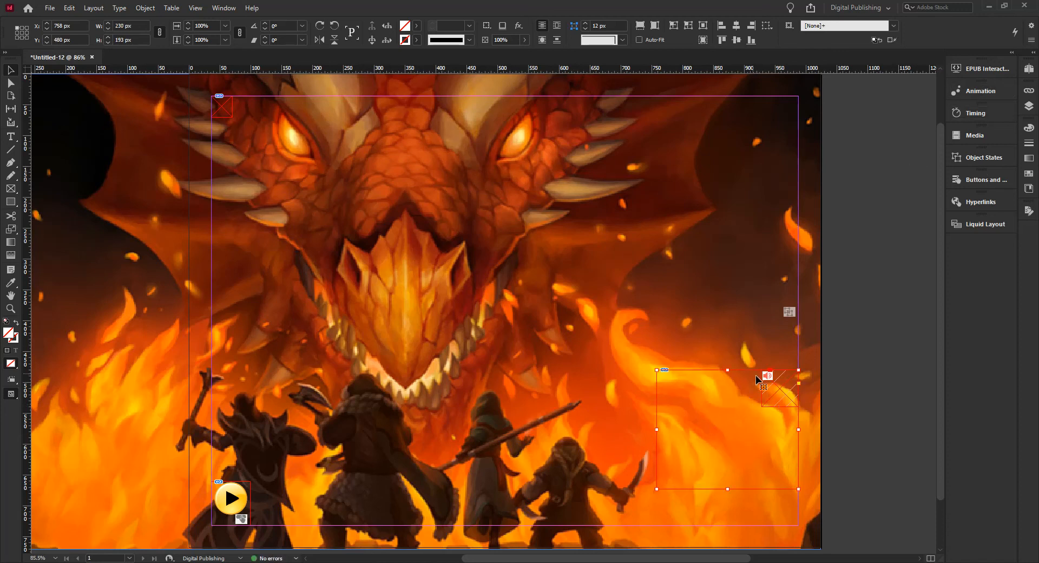
click(988, 70)
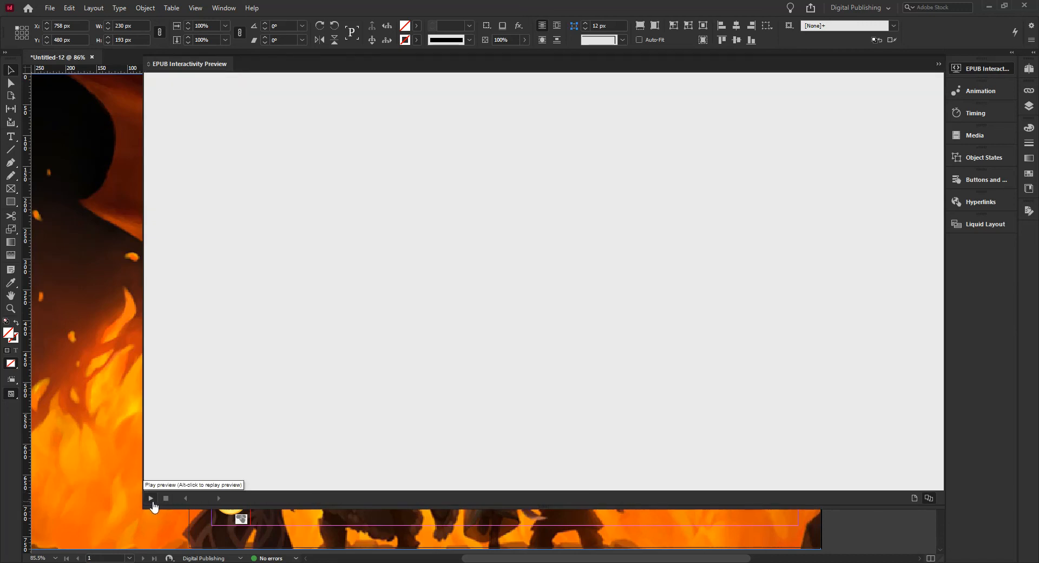
click(151, 498)
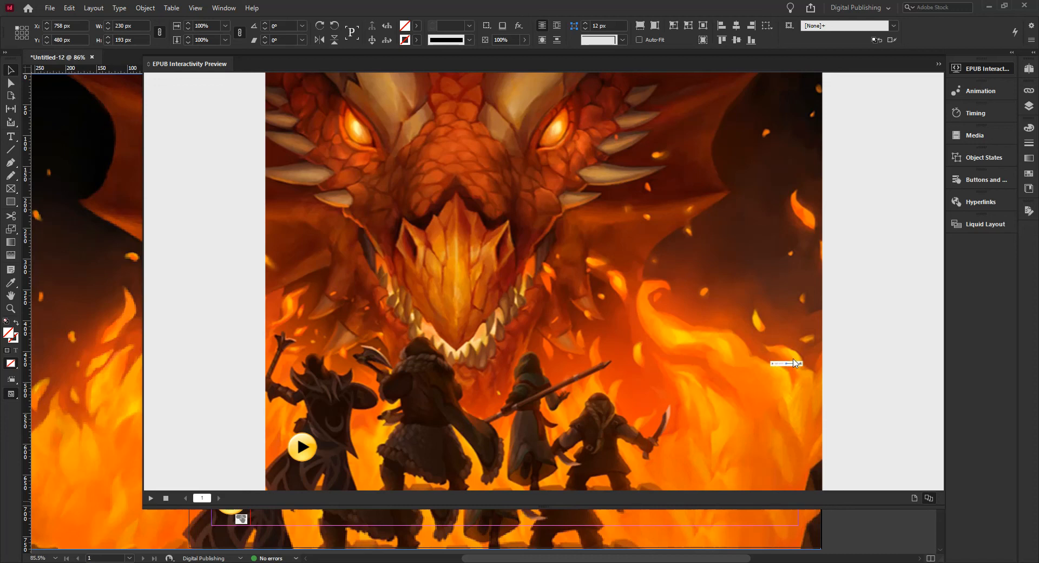
click(167, 498)
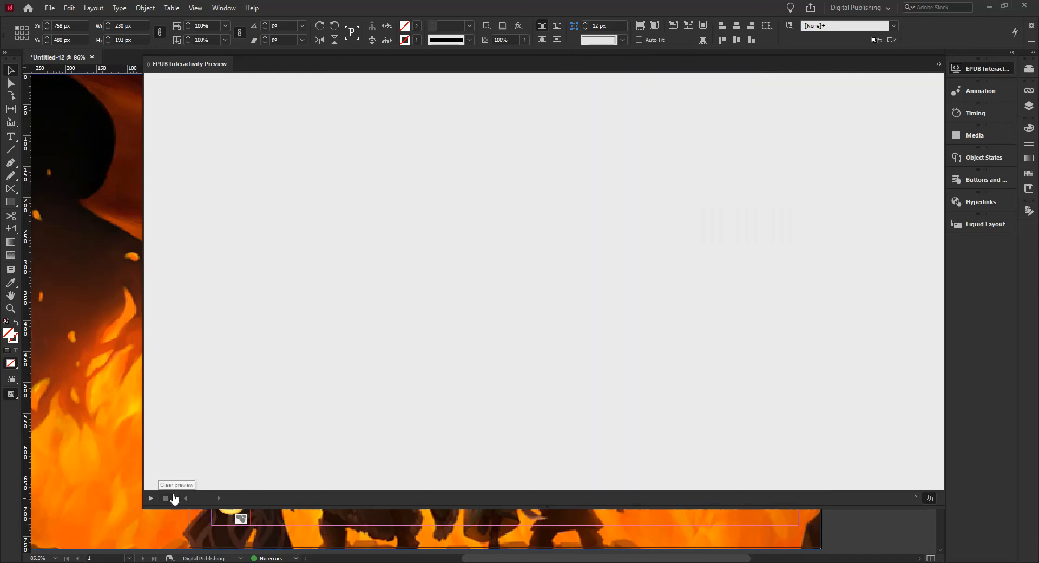
click(989, 68)
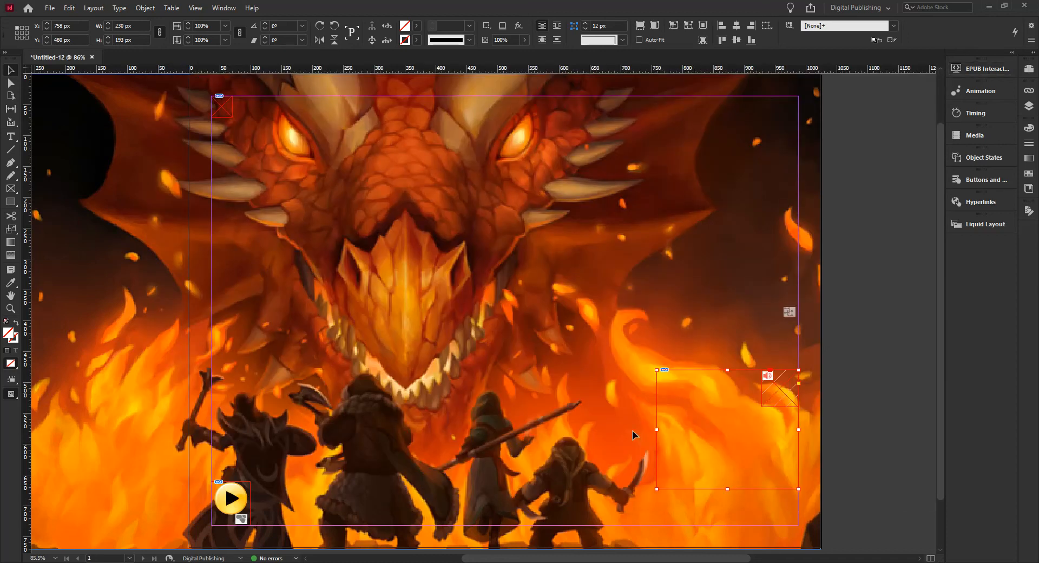
Move the 60 px audio frame to about X 730 px, Y 460 px.
click(780, 392)
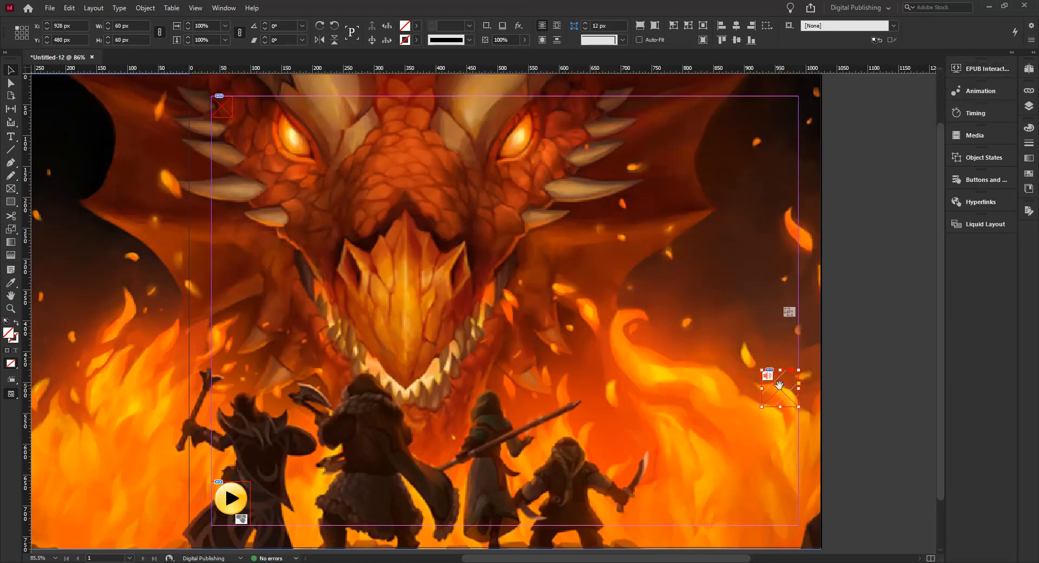
key(Up)
drag(785, 402, 662, 390)
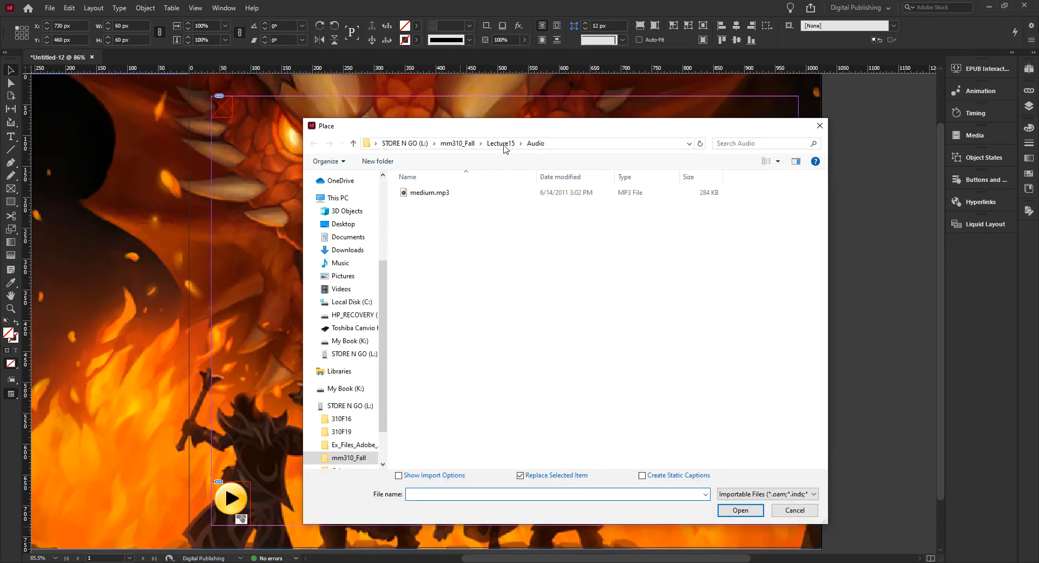
Place audio01_Pause.png and audio01_Play.png from the Lecture15 images folder side by side below the audio frame, at about X 825 px, Y 605 px.
click(501, 143)
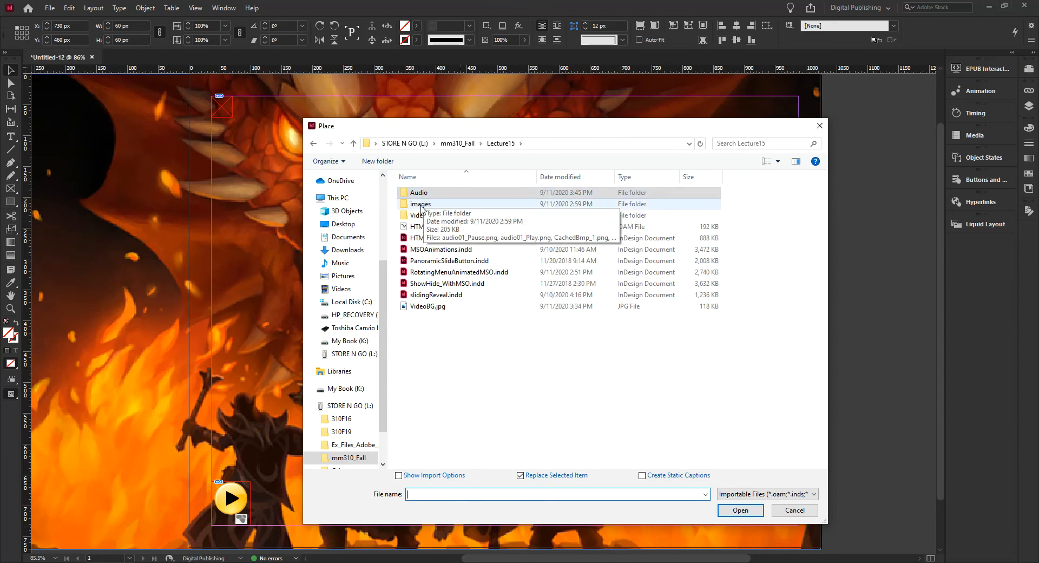
double_click(421, 205)
click(421, 194)
shift+click(421, 204)
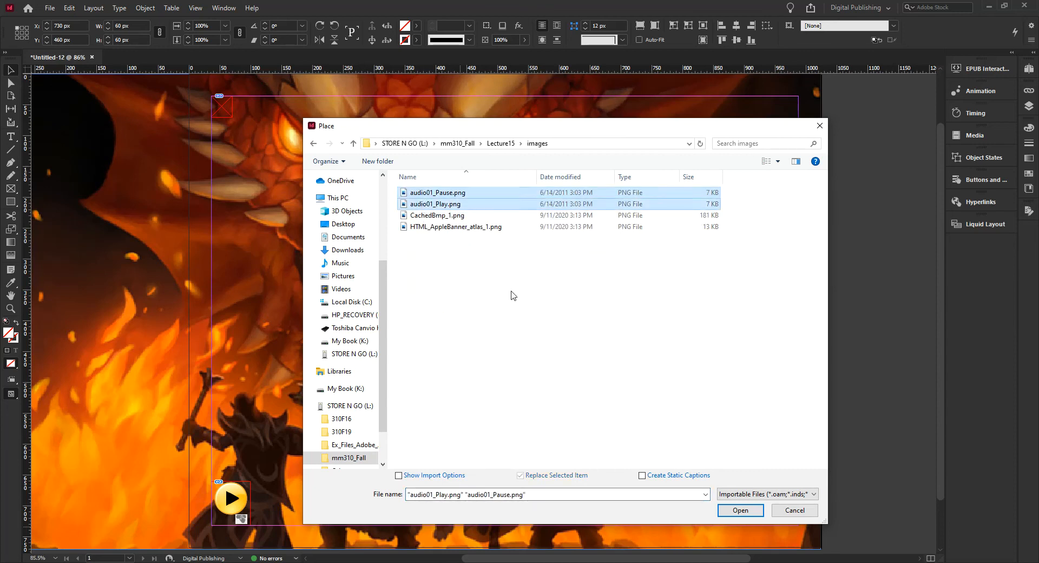
click(726, 510)
drag(698, 447, 778, 487)
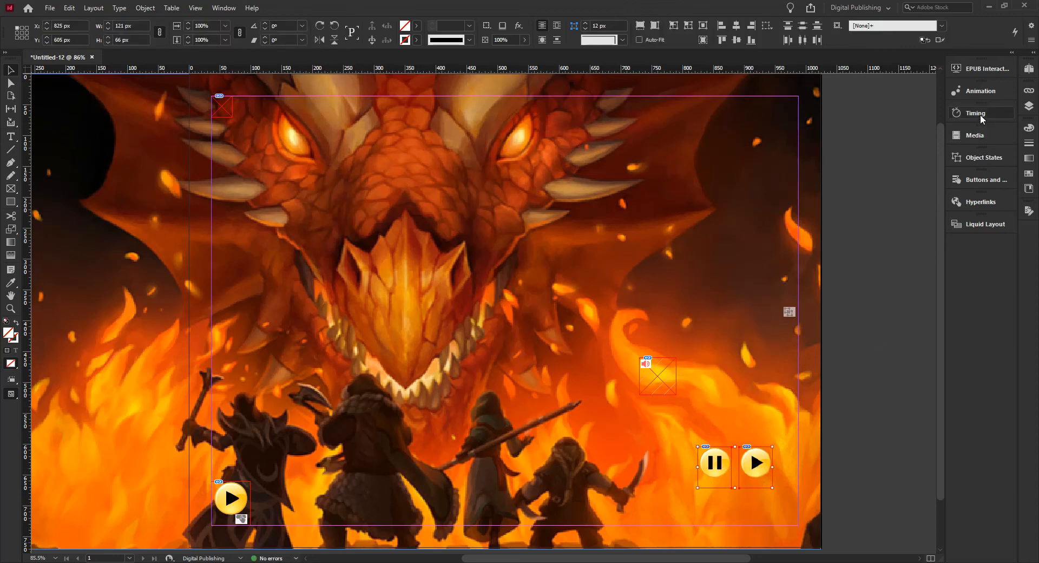
Convert the two placed audio pause and play images into buttons.
click(983, 177)
click(855, 193)
click(836, 203)
click(751, 448)
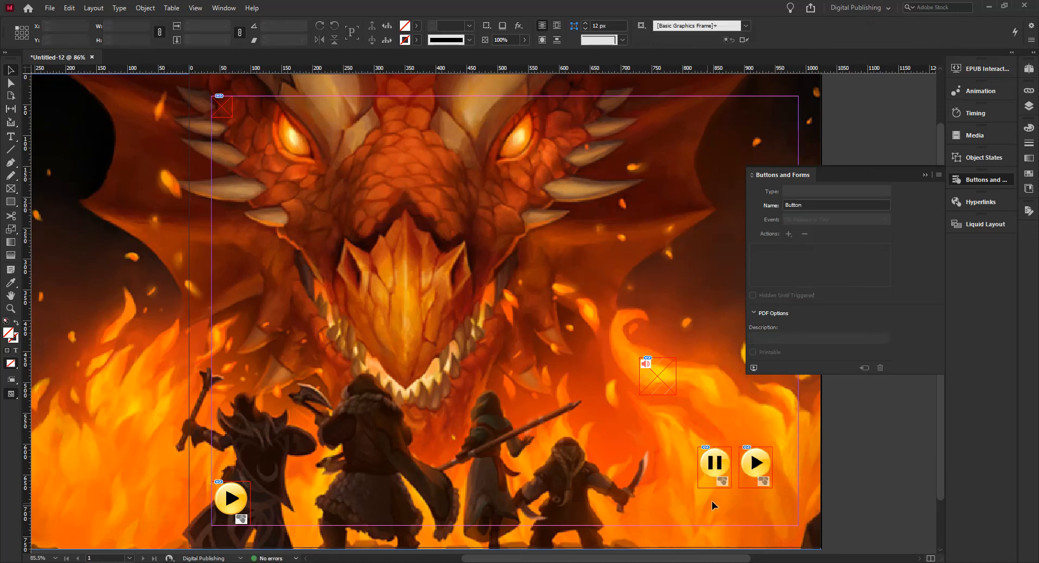
Rename the new audio play button as playSoundBtn.
click(752, 456)
double_click(823, 205)
text(P)
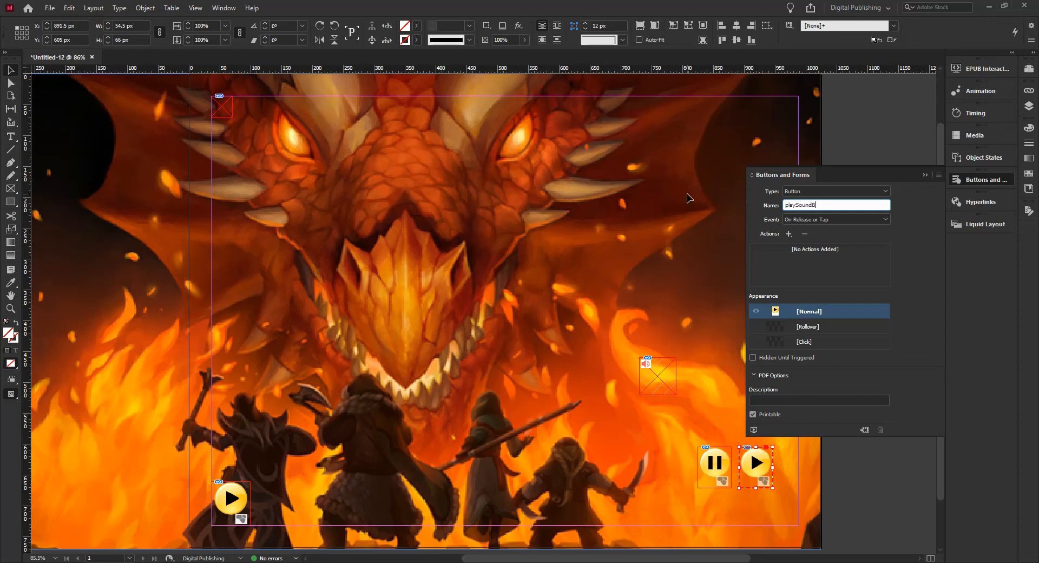
key(Return)
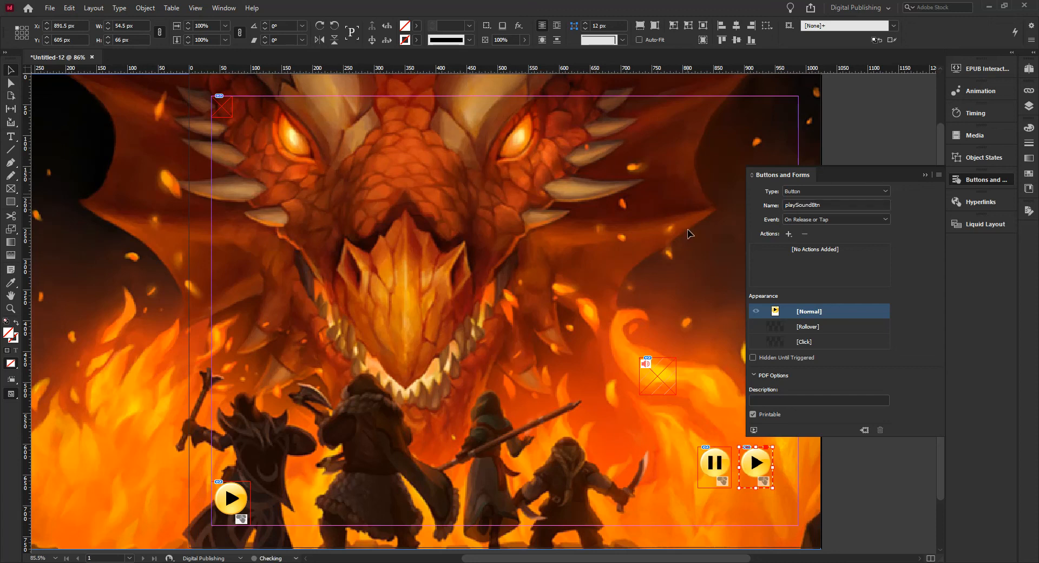
Rename the audio pause button as PauseSoundBtn.
click(723, 473)
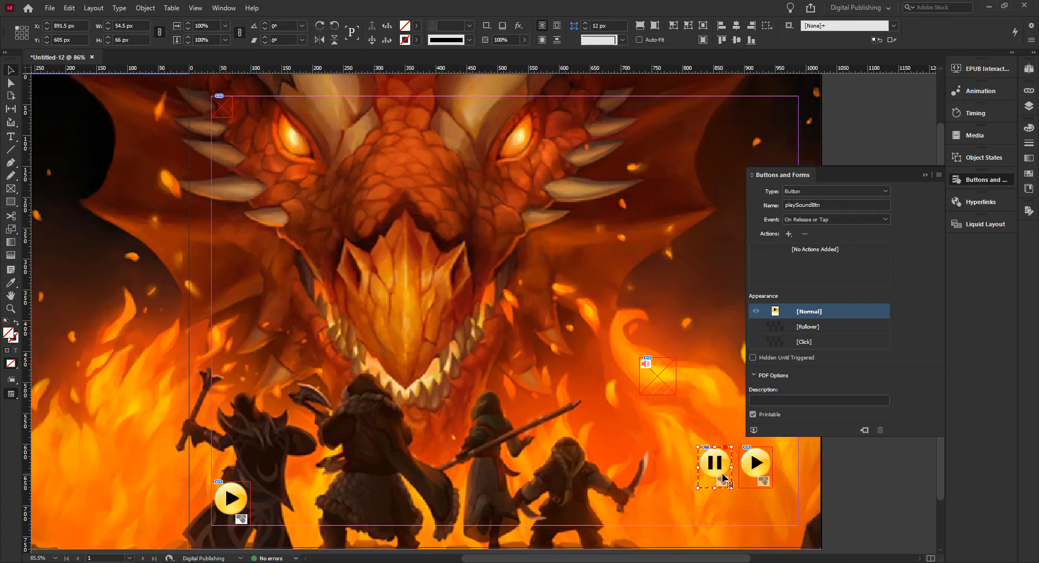
click(815, 205)
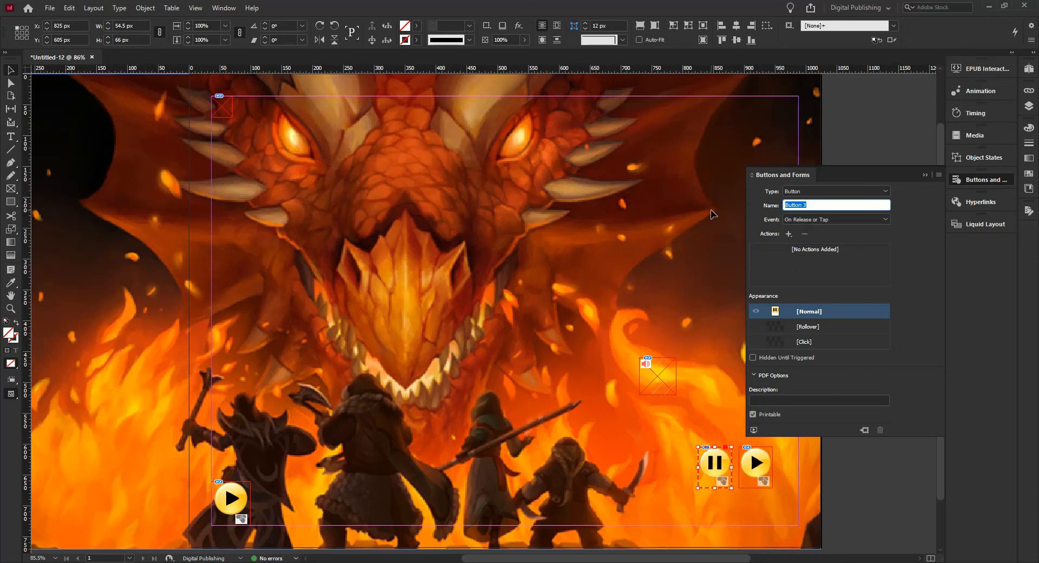
text(PauseSoundBtn)
key(Return)
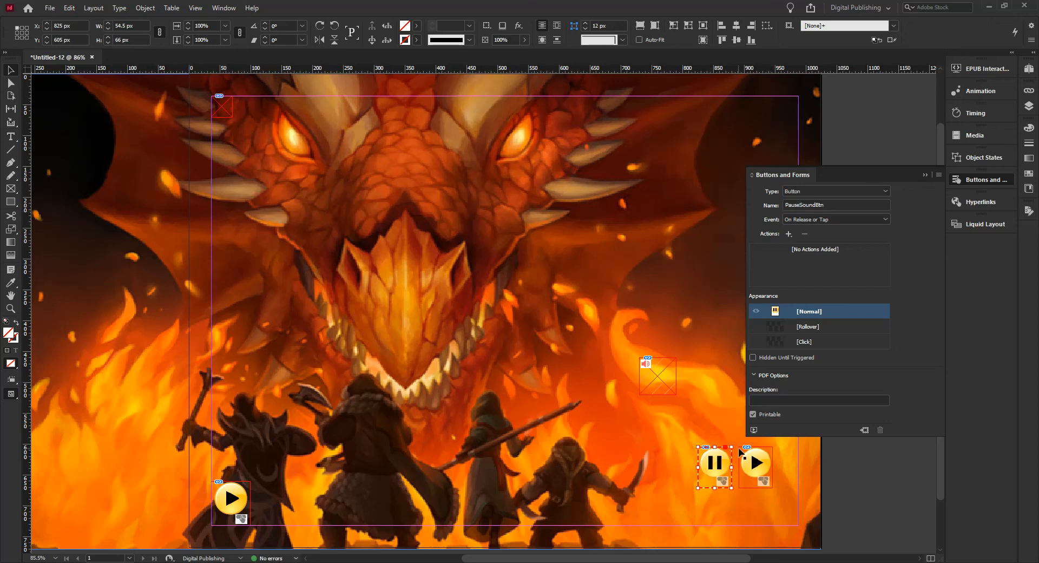
click(755, 463)
click(719, 461)
Review the placed audio frame's media options and choose None as its poster.
click(661, 374)
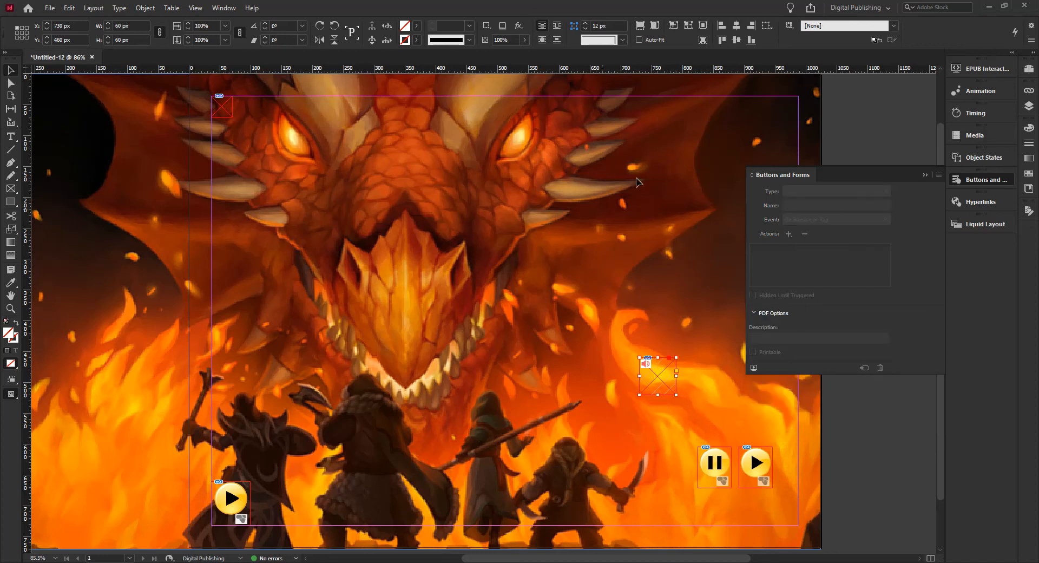
click(975, 135)
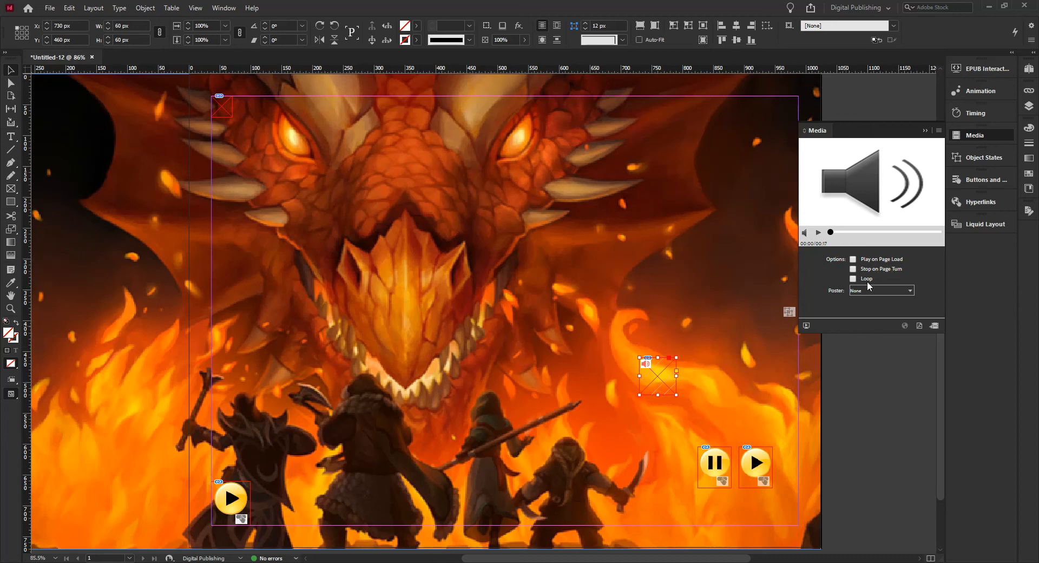
click(911, 293)
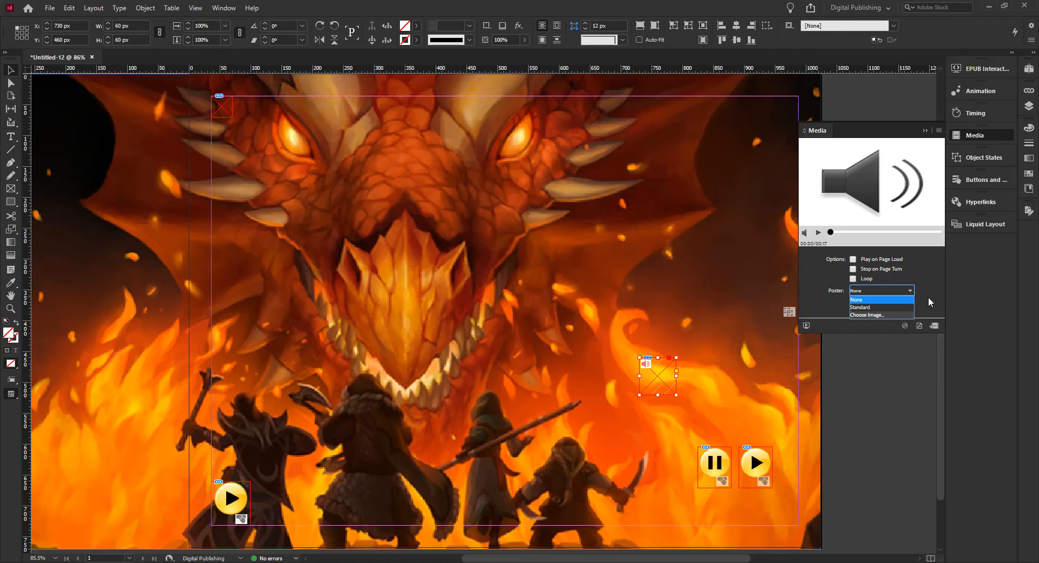
click(857, 299)
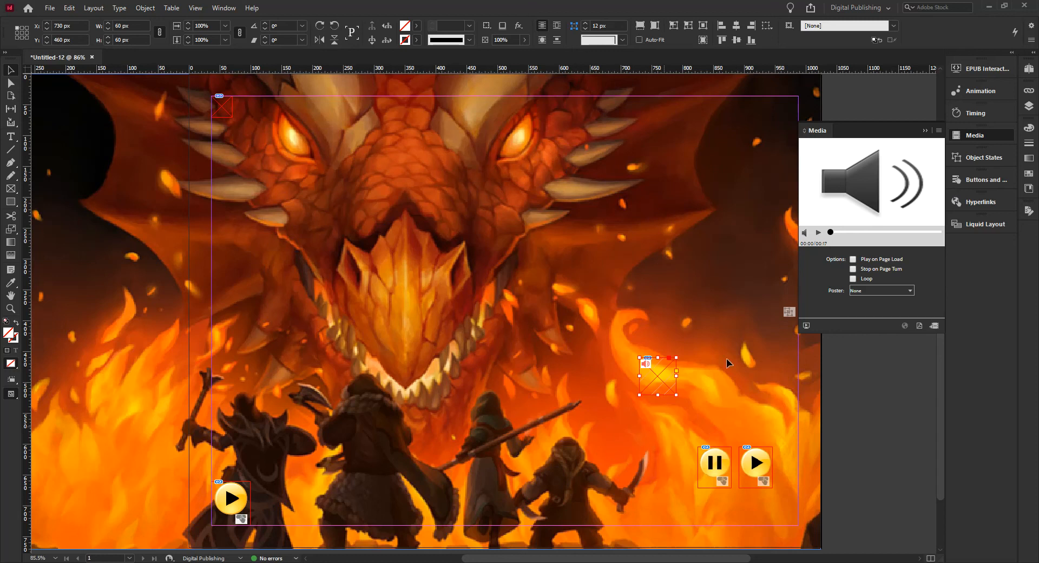
click(992, 137)
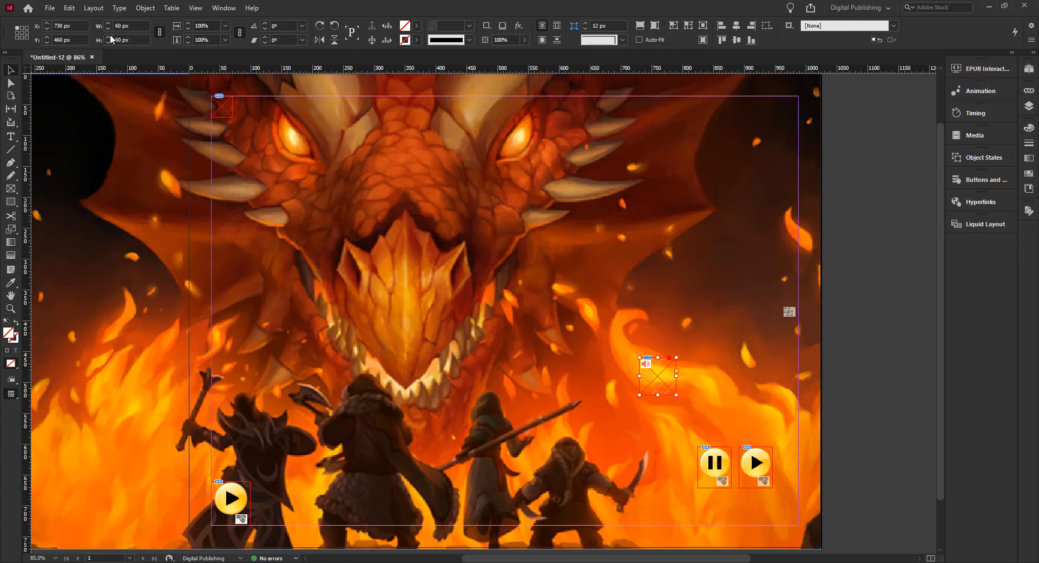
Position the audio frame at the page origin, X 0 px and Y 0 px.
click(136, 26)
click(82, 24)
text(0)
key(Tab)
text(0)
key(Return)
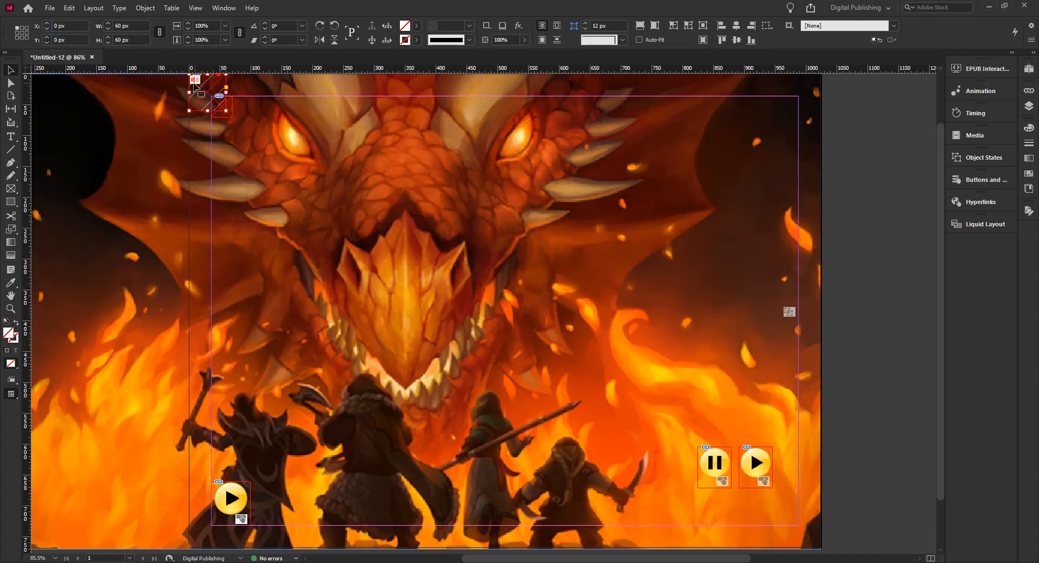
Shrink the audio frame to 1 px wide and 1 px high.
click(128, 26)
text(0)
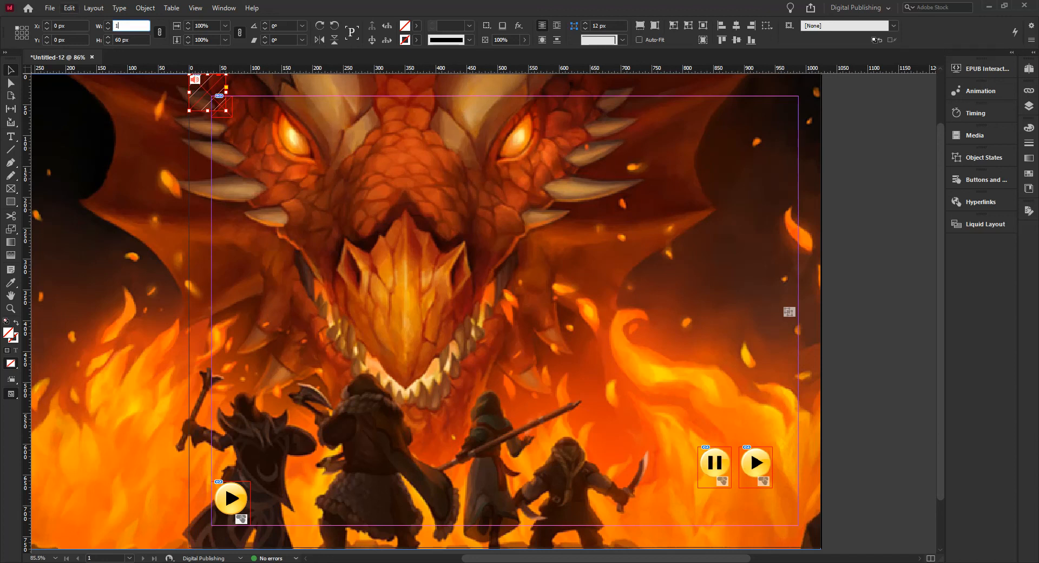
key(Tab)
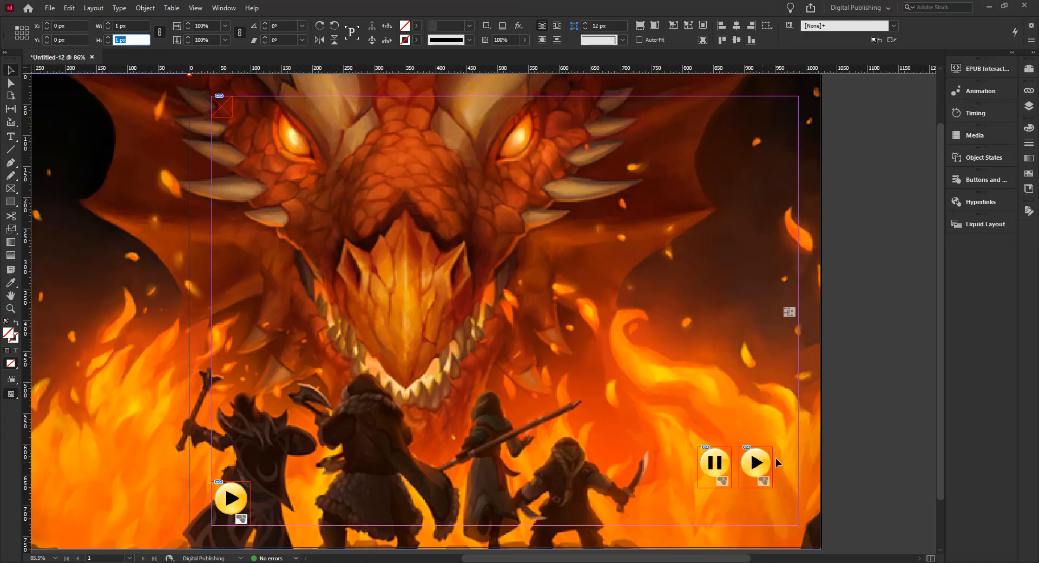
Add a Sound action for medium.mp3 to playSoundBtn with its option set to Resume.
click(759, 463)
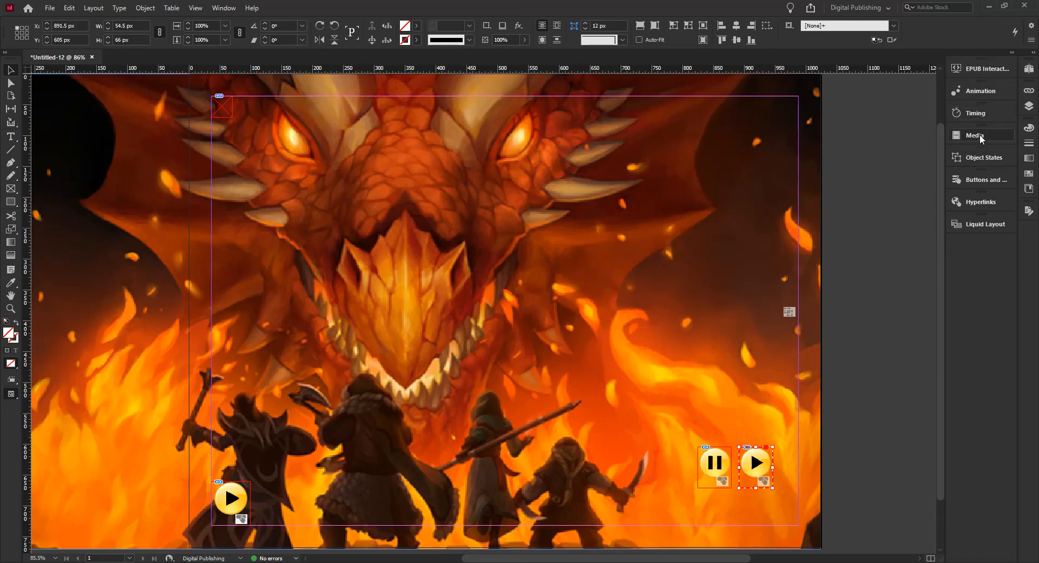
click(982, 179)
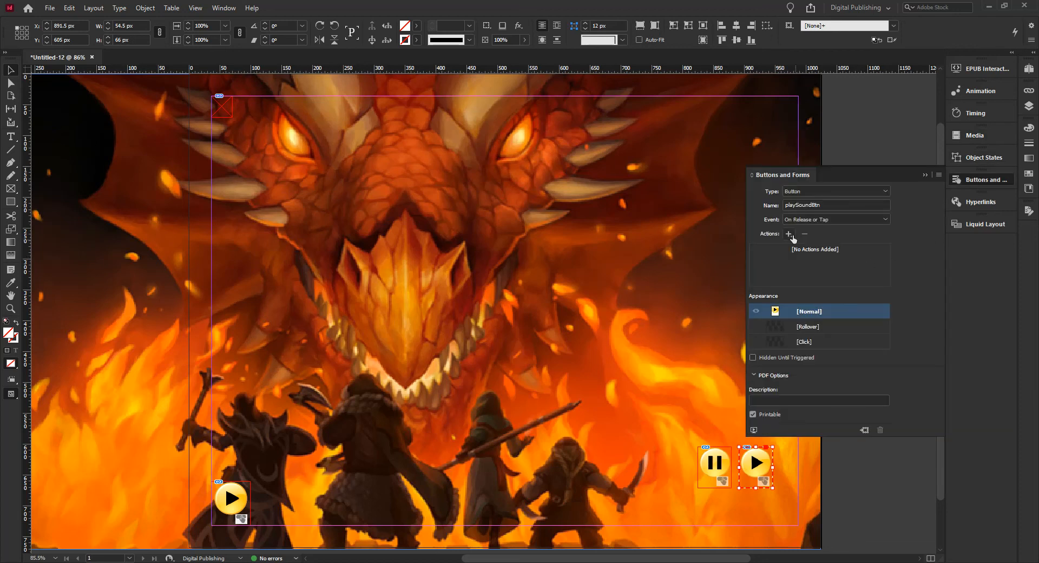
click(789, 233)
click(826, 317)
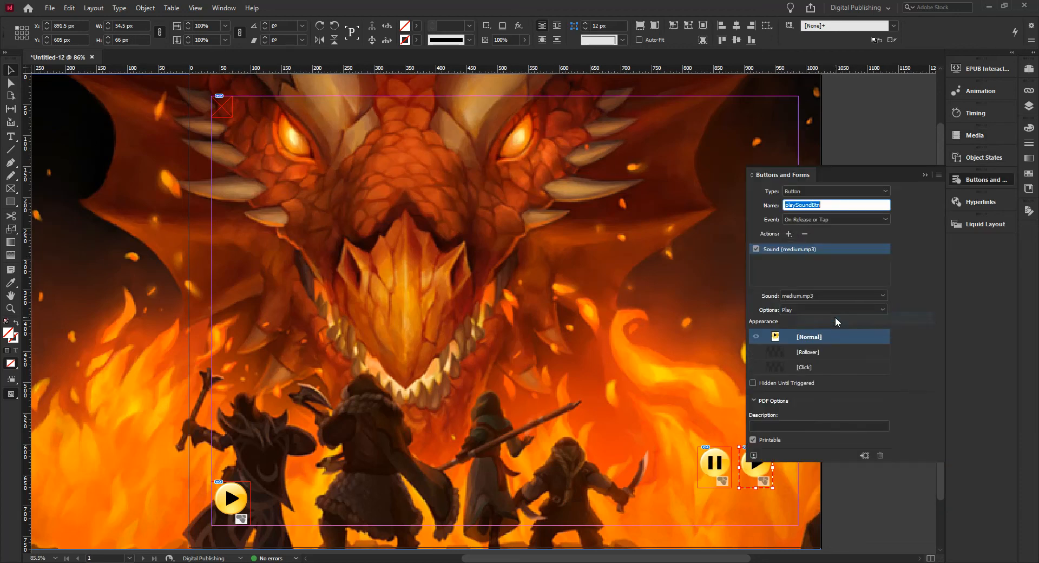
click(808, 295)
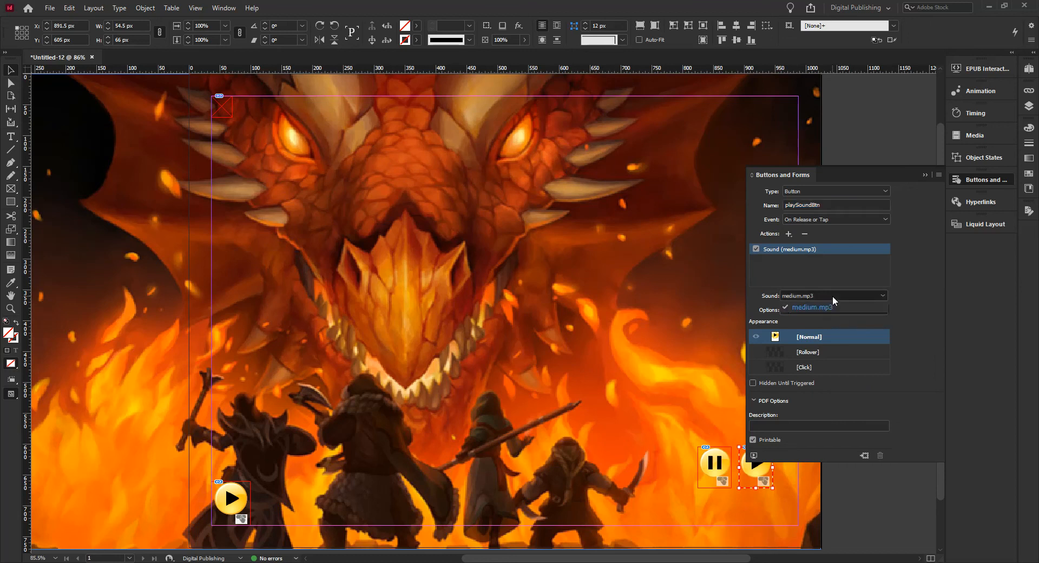
click(865, 307)
click(794, 307)
click(798, 320)
click(801, 309)
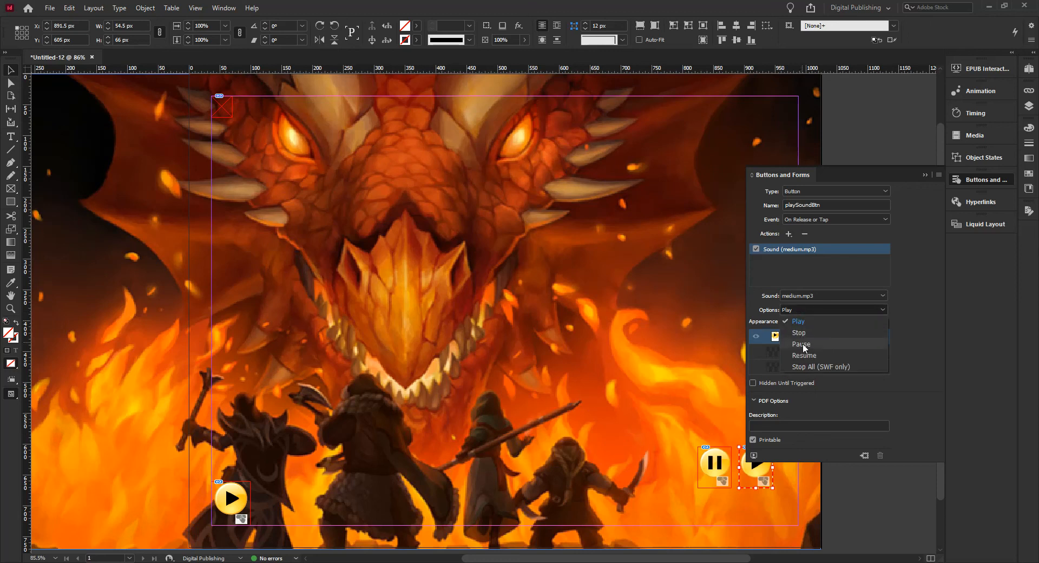
click(807, 356)
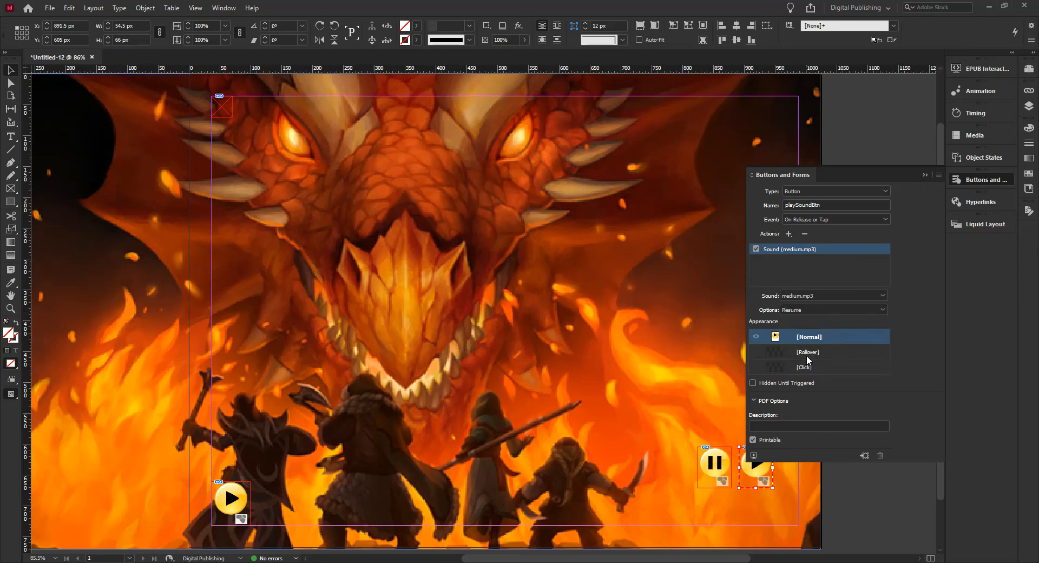
Add a Sound action for medium.mp3 to PauseSoundBtn with its option set to Pause.
click(719, 459)
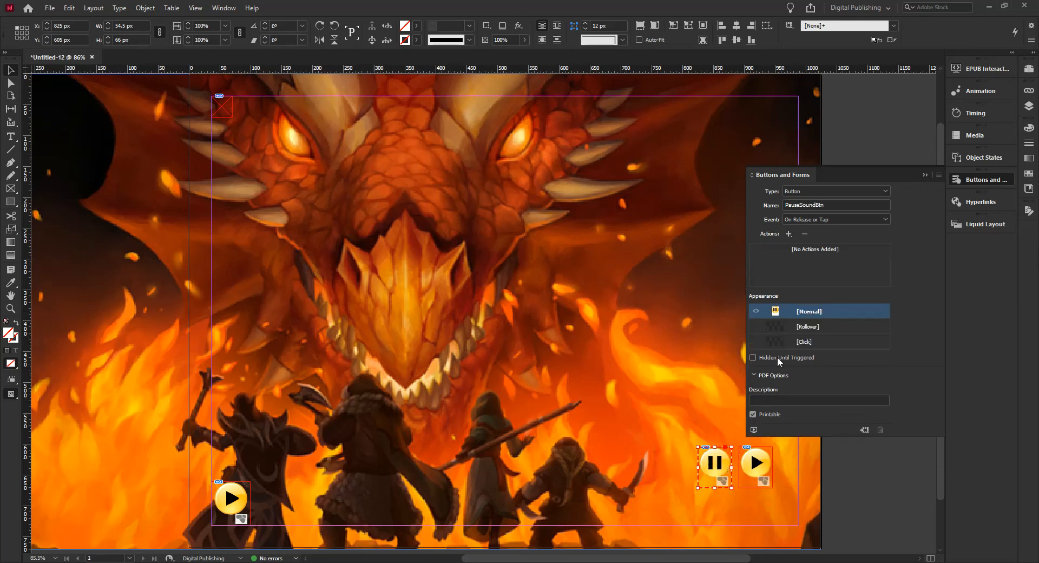
click(789, 233)
click(831, 321)
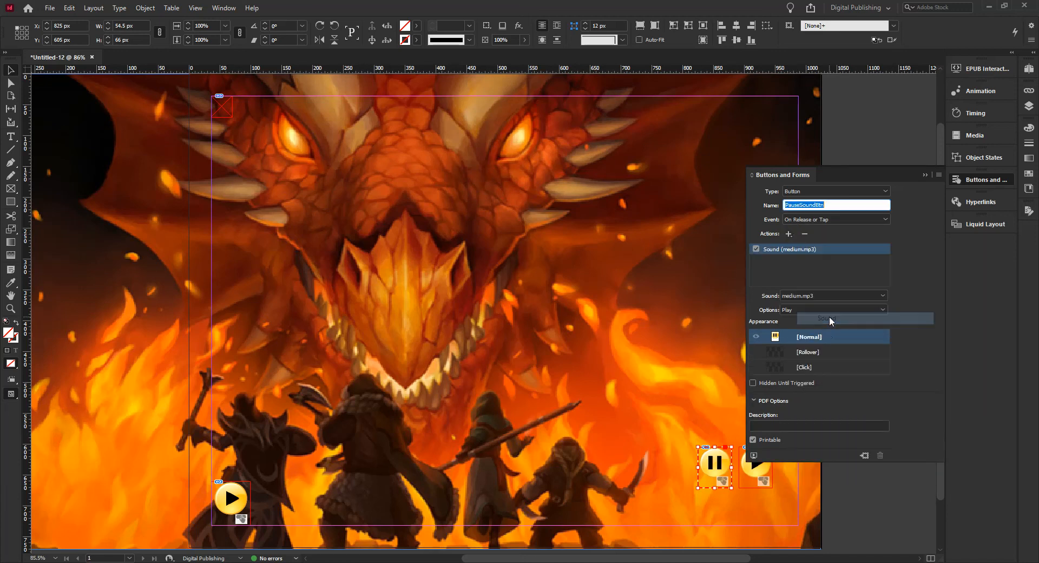
click(806, 309)
click(802, 344)
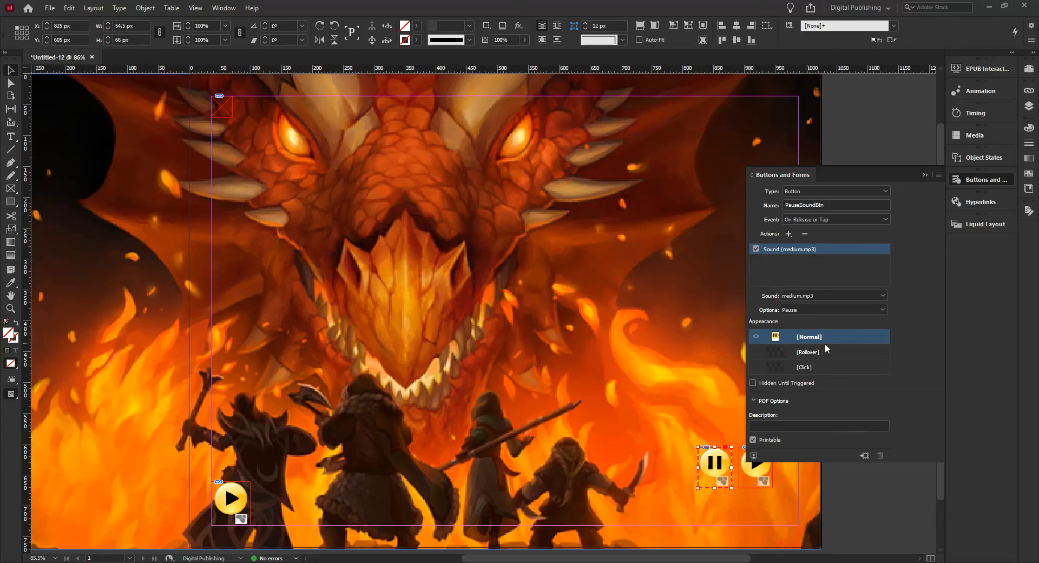
click(970, 180)
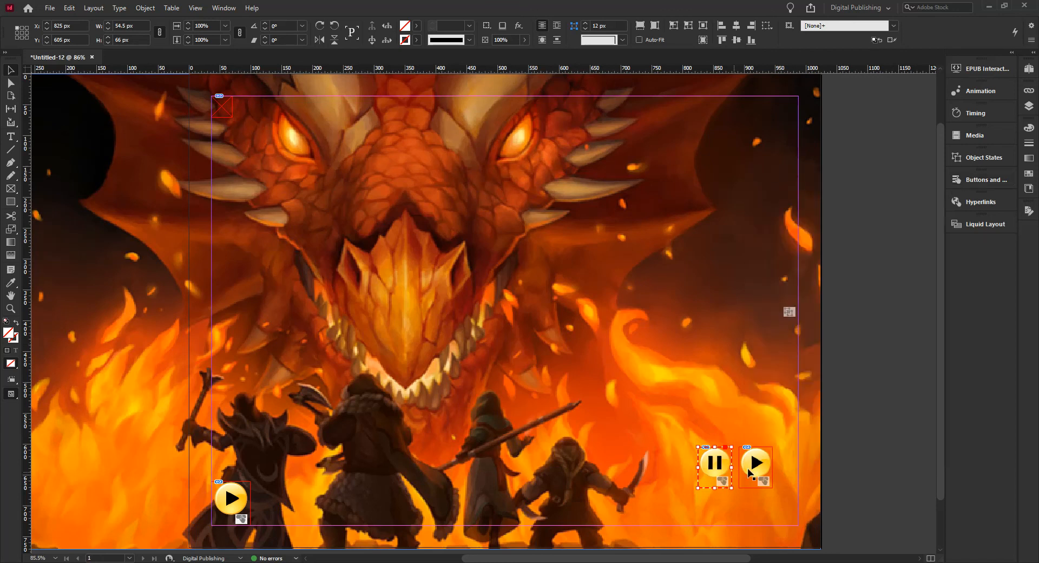
Stack the audio play button over the pause button by aligning the left edges of both.
drag(849, 473, 709, 442)
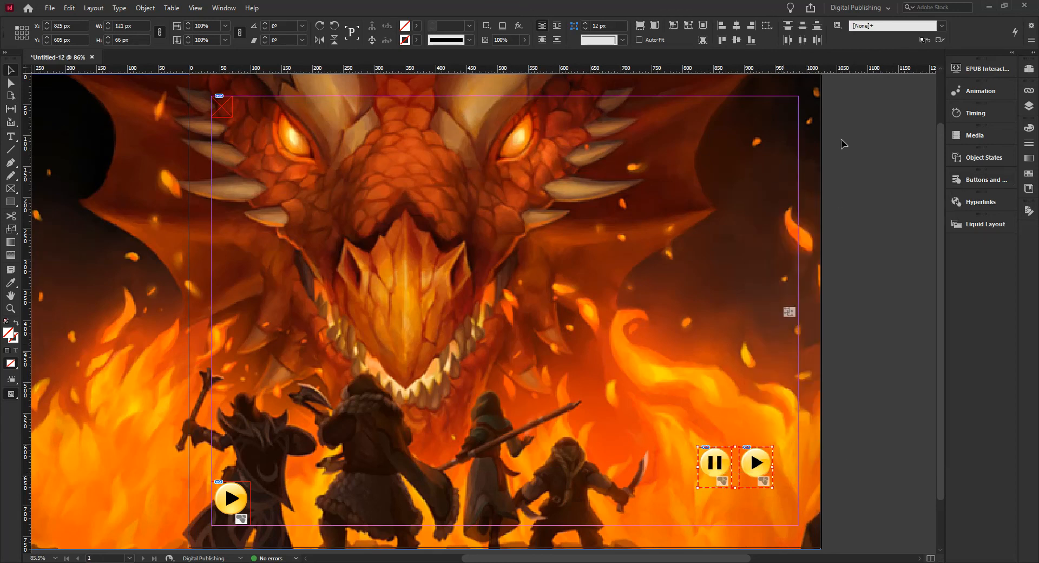
click(721, 26)
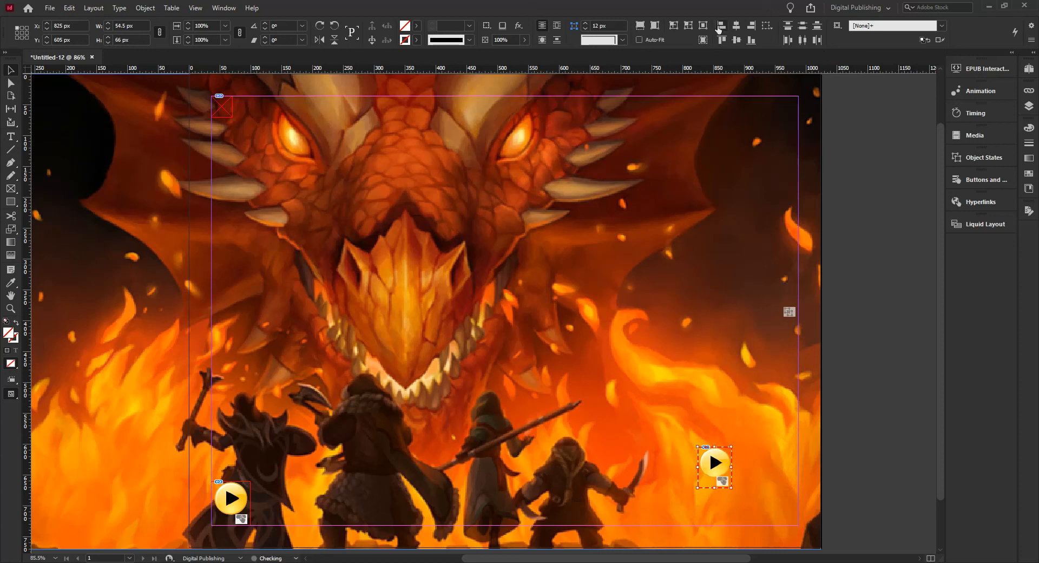
drag(713, 463, 784, 503)
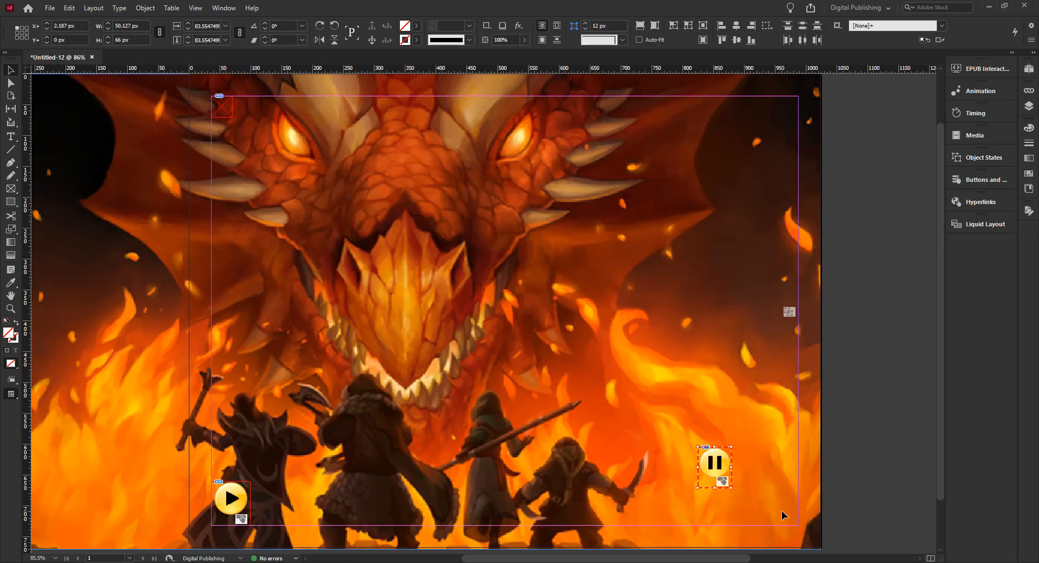
key(ctrl+z)
Move the two stacked audio buttons into the page's lower-right margin corner, at about X 933.5 px, Y 666 px.
click(778, 455)
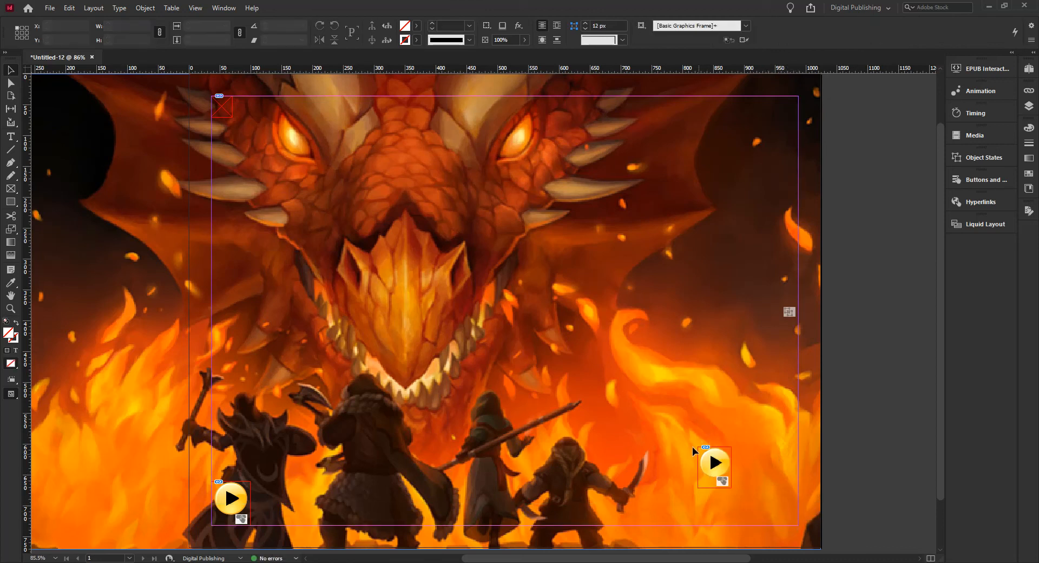
drag(745, 516, 745, 517)
drag(712, 456, 782, 433)
click(777, 459)
key(ctrl+z)
click(828, 502)
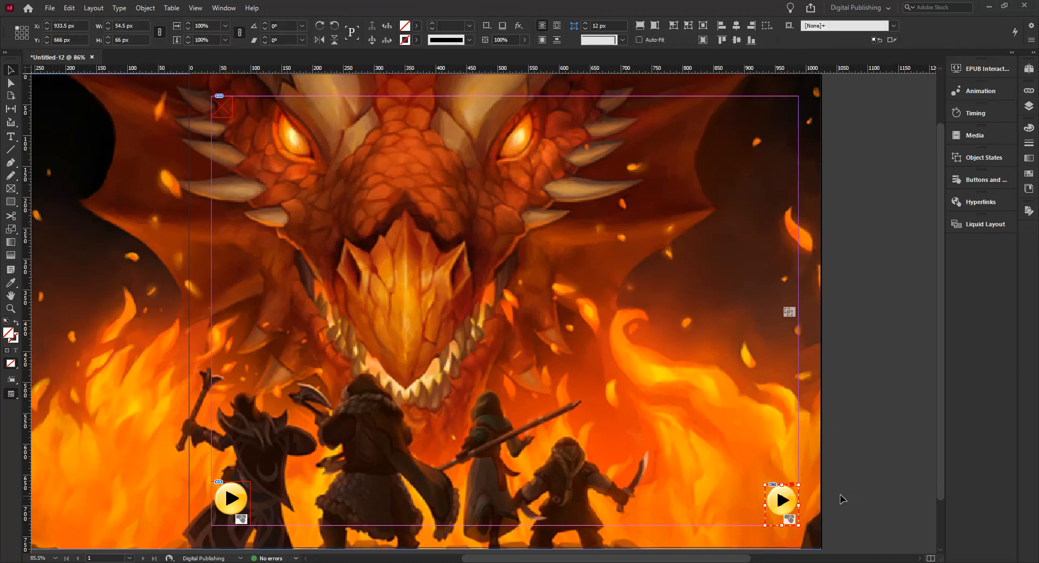
Test the page in the EPUB interactivity preview, including the audio button, and clear the preview.
click(973, 69)
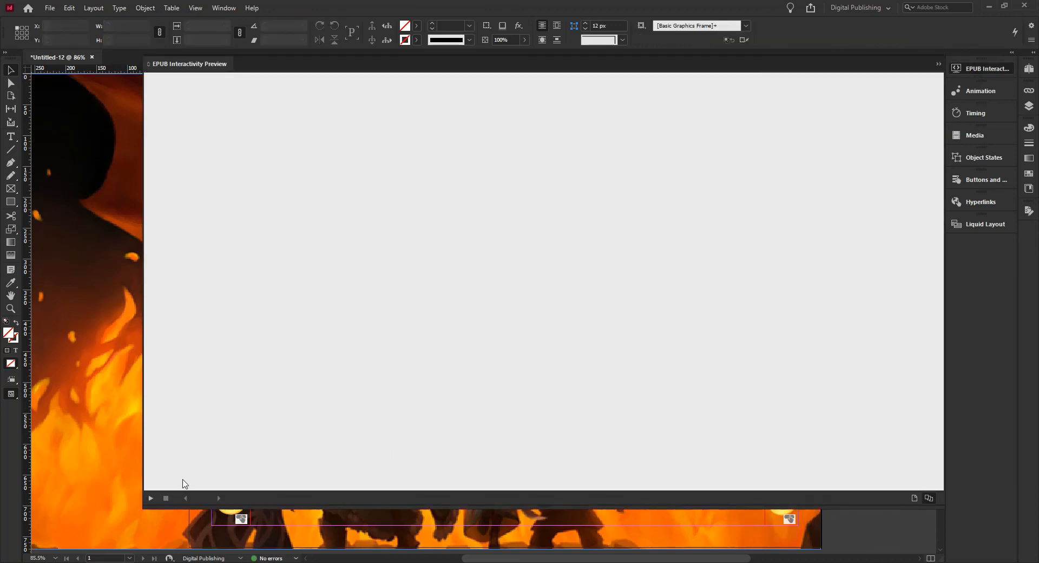
click(150, 498)
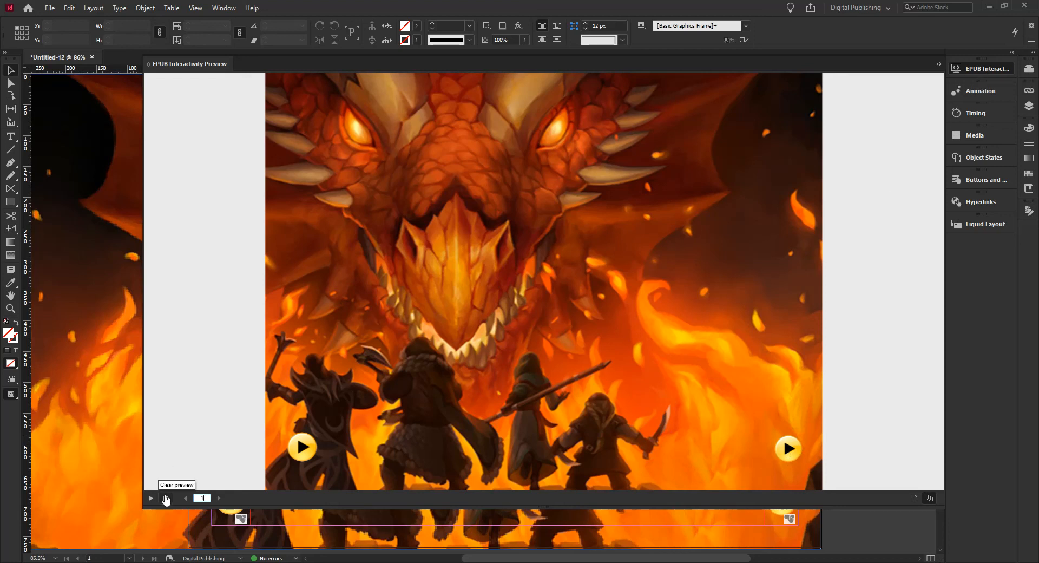
click(166, 498)
click(992, 75)
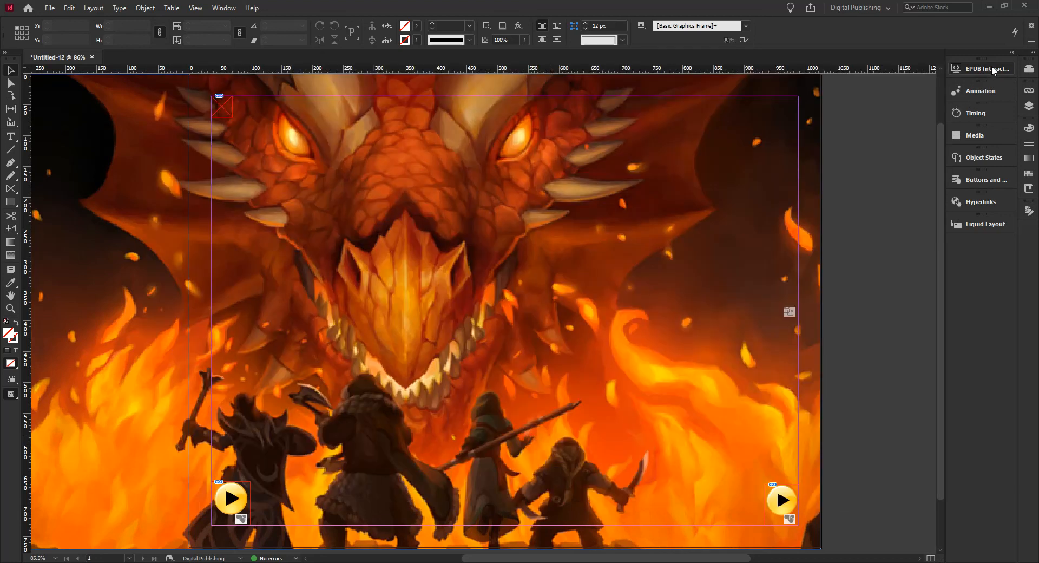
Add a Show/Hide Buttons and Forms action to playSoundBtn that hides playSoundBtn and shows PauseSoundBtn.
click(779, 499)
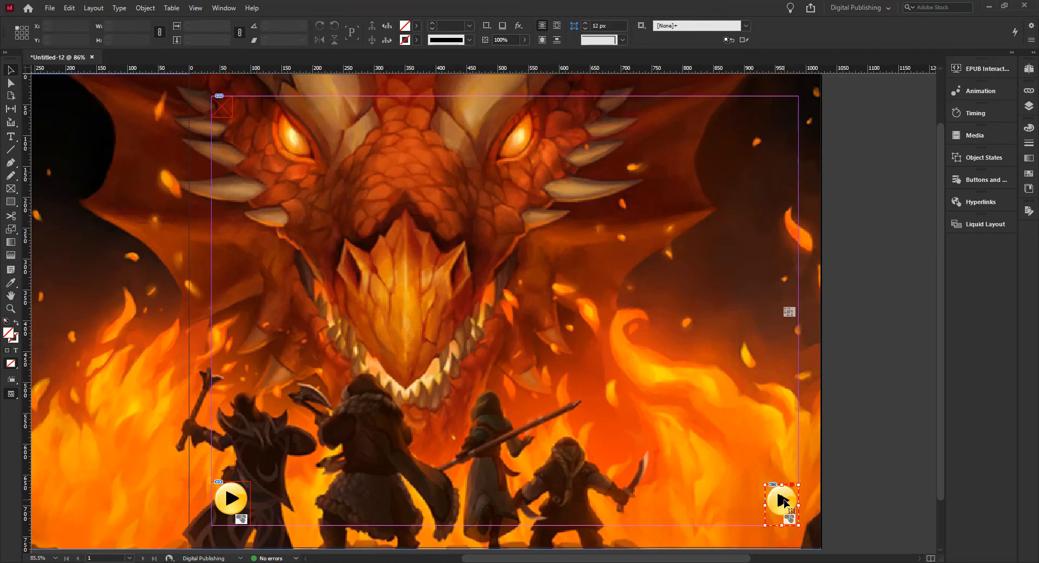
click(983, 179)
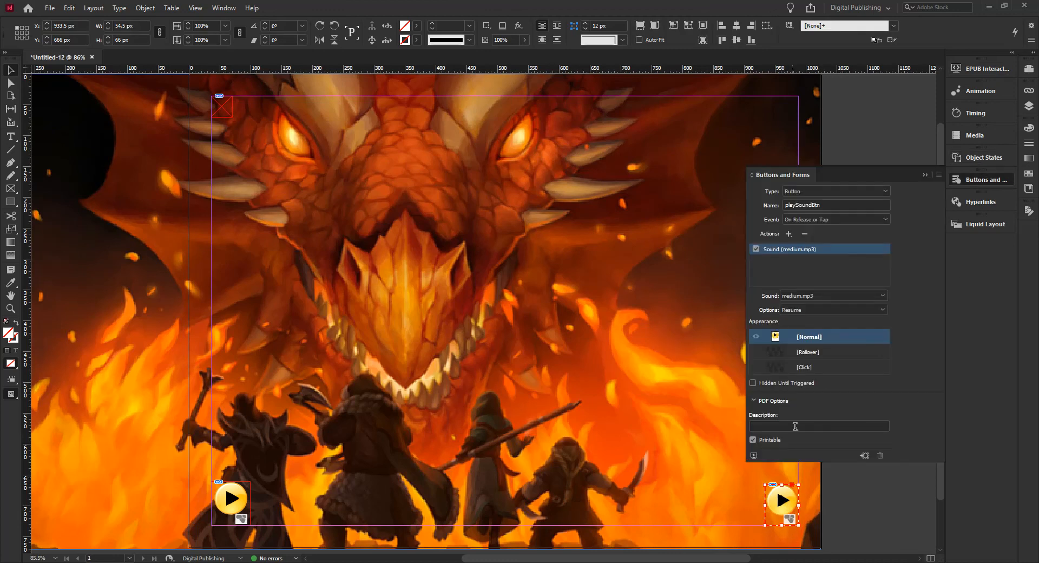
click(792, 237)
click(835, 307)
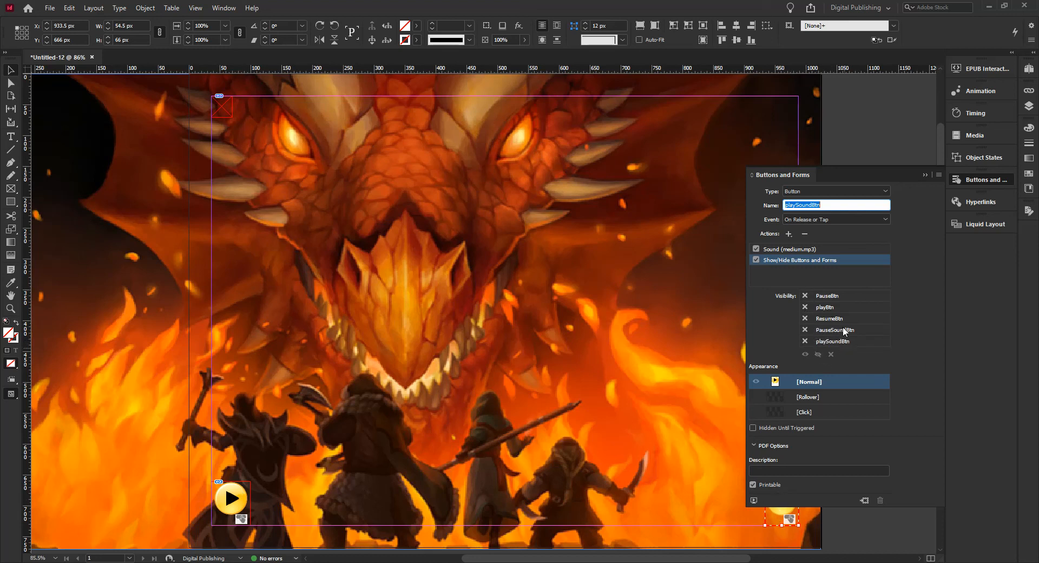
click(805, 341)
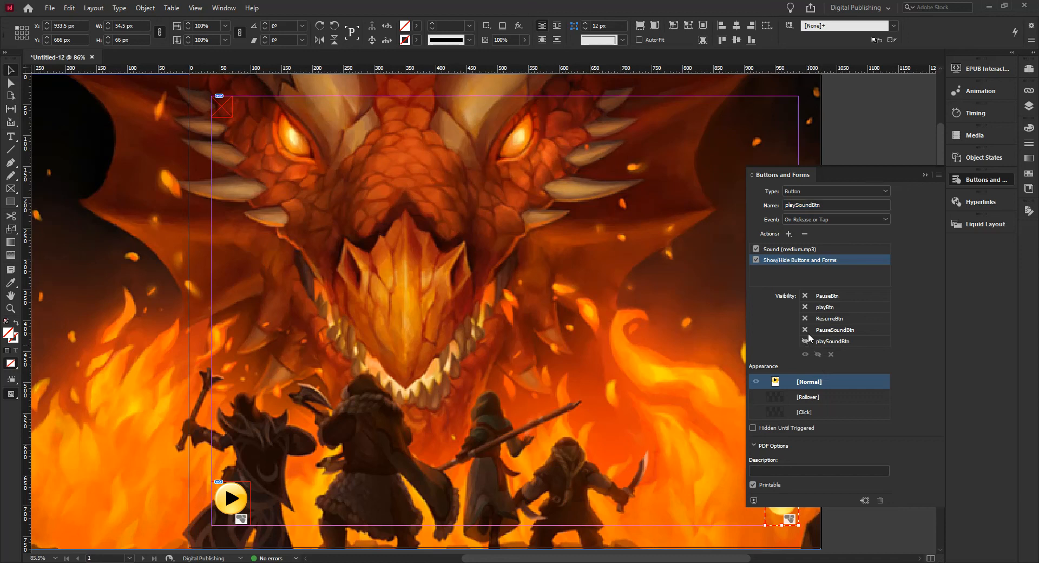
click(806, 329)
Move the audio play button aside and add a Show/Hide Buttons and Forms action to PauseSoundBtn that hides PauseSoundBtn and shows playSoundBtn.
drag(786, 516, 711, 512)
click(778, 516)
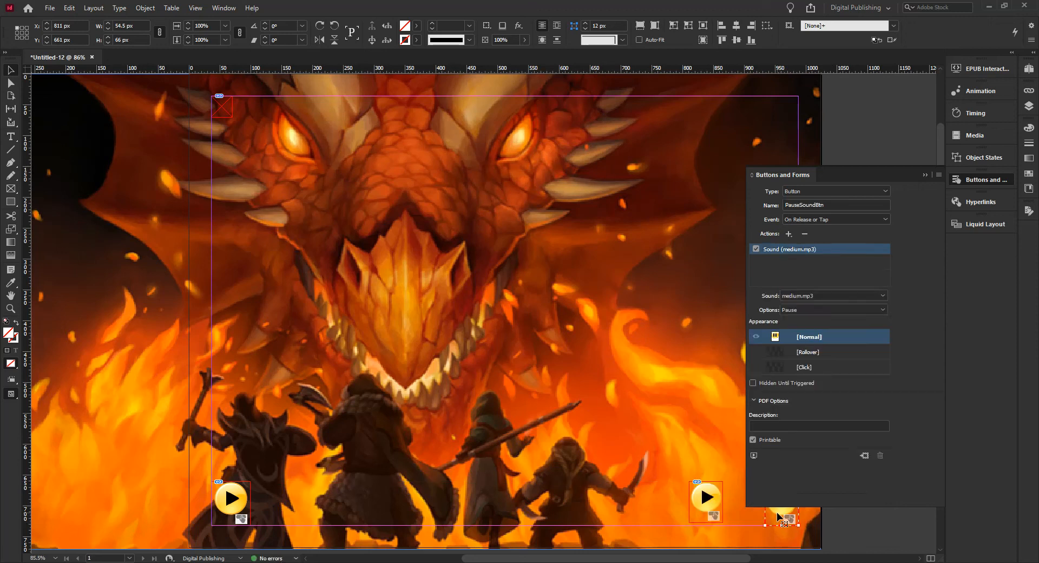
click(789, 233)
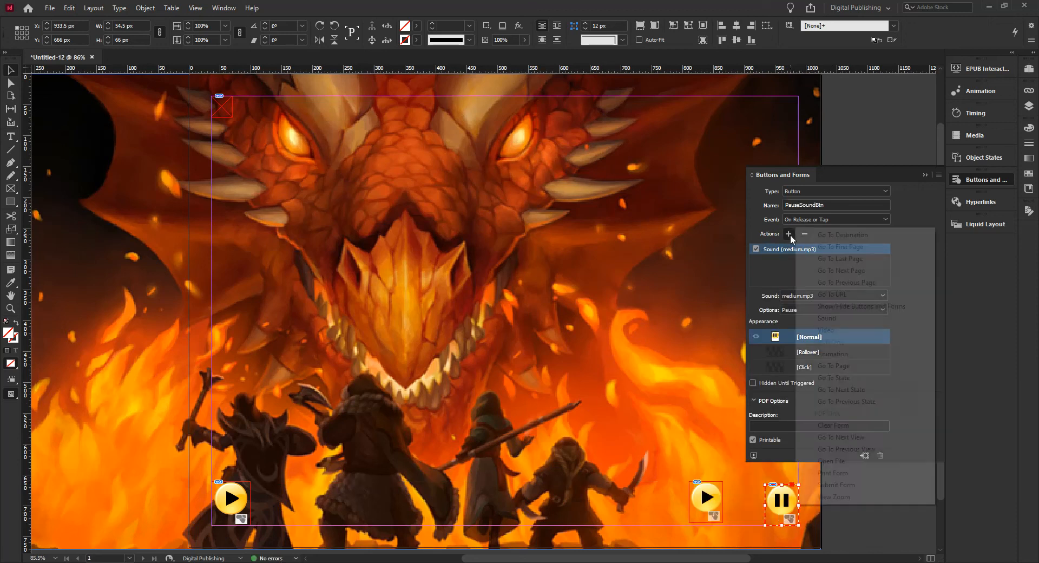
click(836, 303)
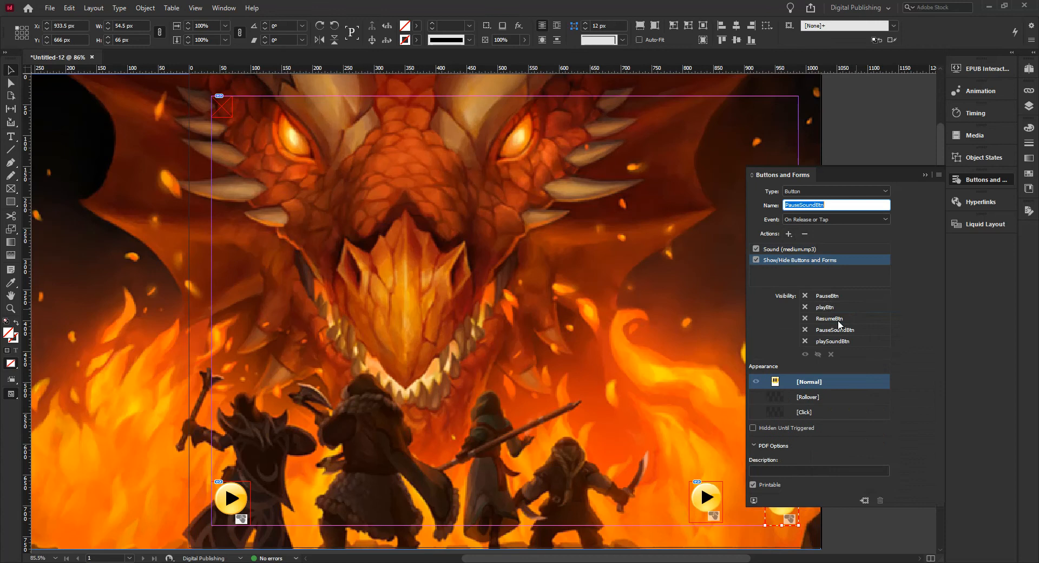
click(805, 329)
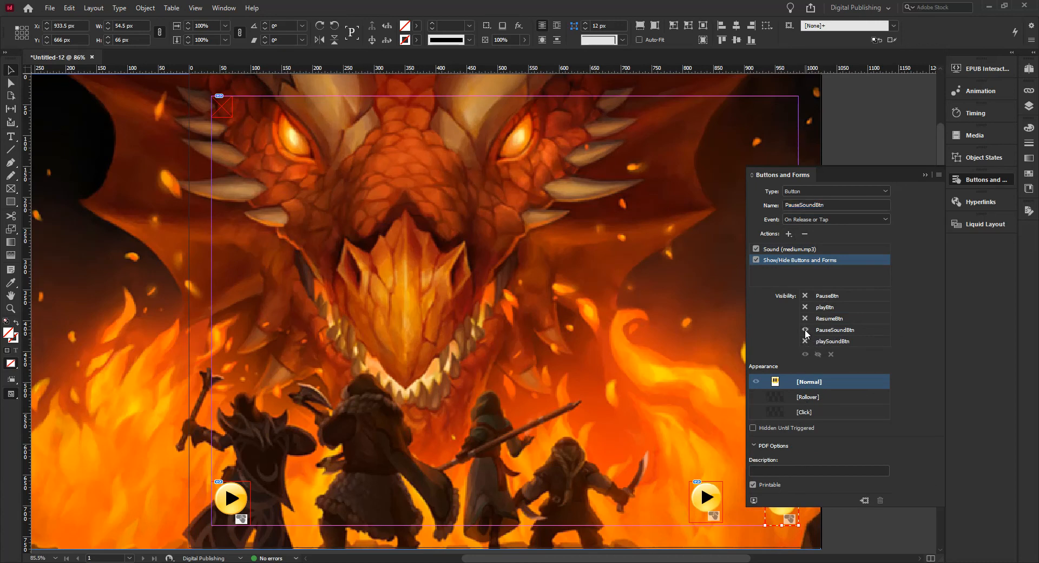
click(805, 330)
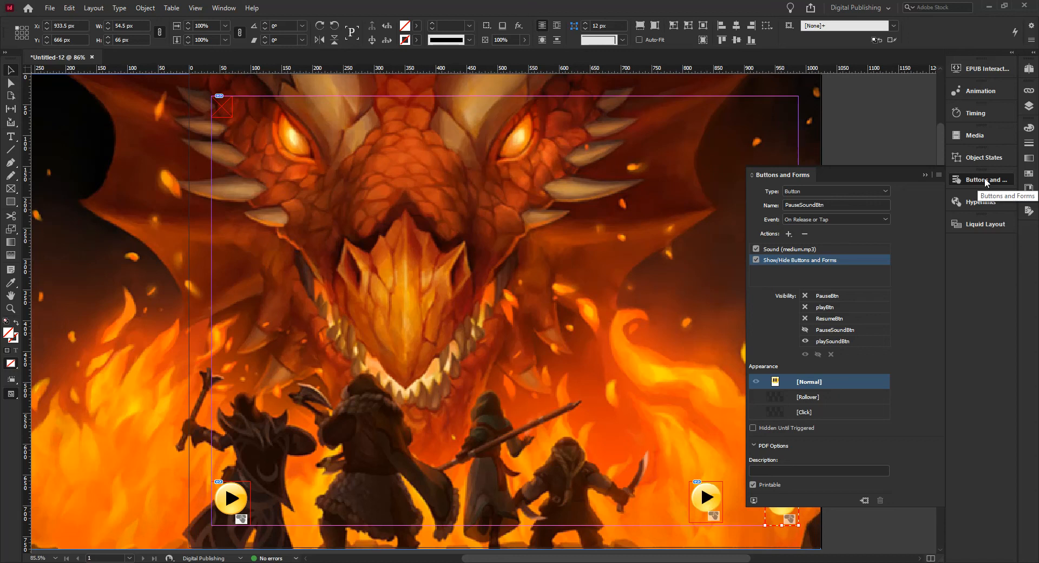
click(986, 182)
Restack the audio play button over the audio pause button by aligning the bottom and right edges of both.
click(702, 498)
shift+click(769, 503)
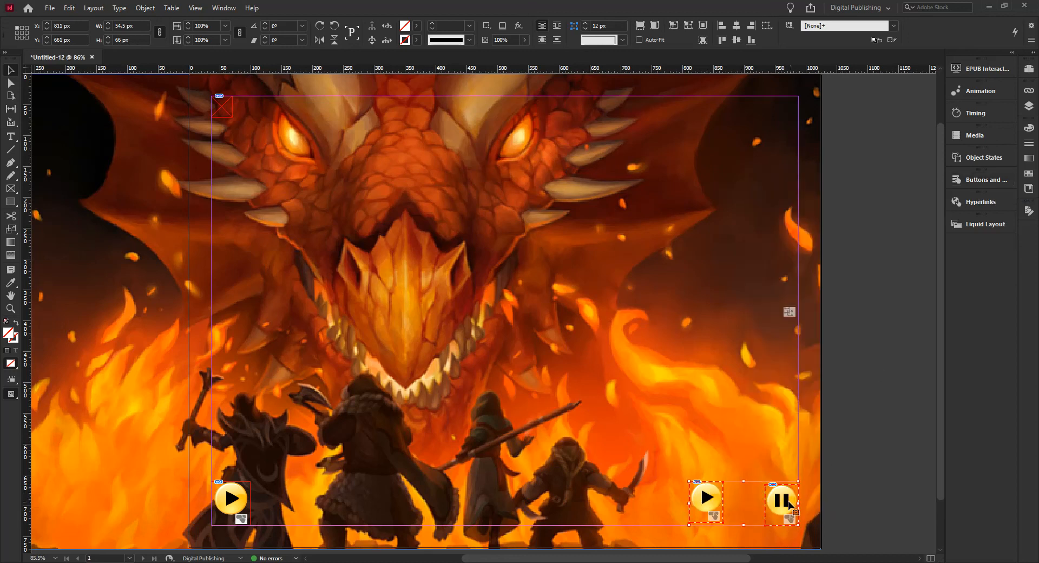
click(751, 39)
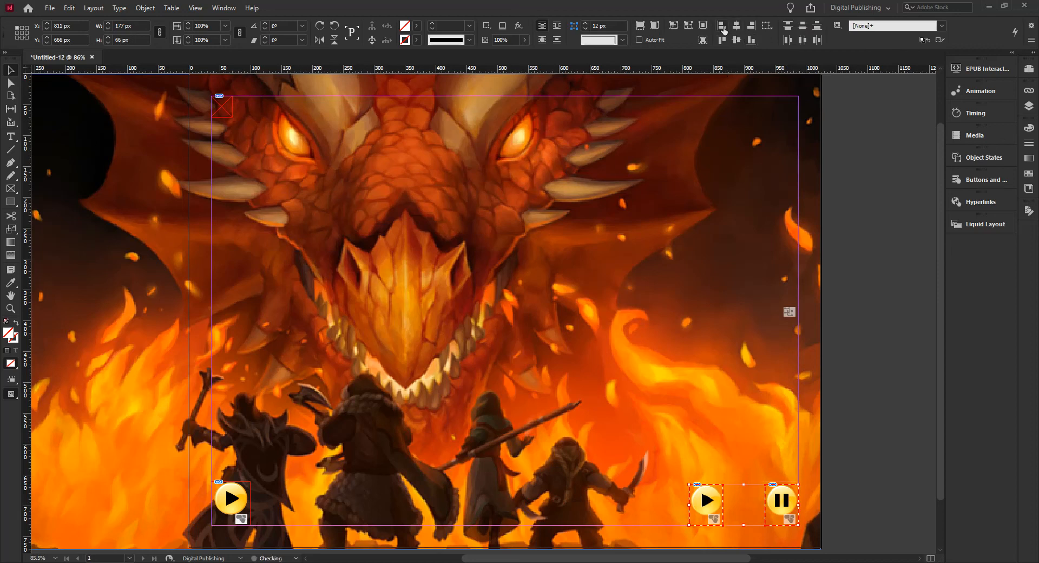
click(751, 25)
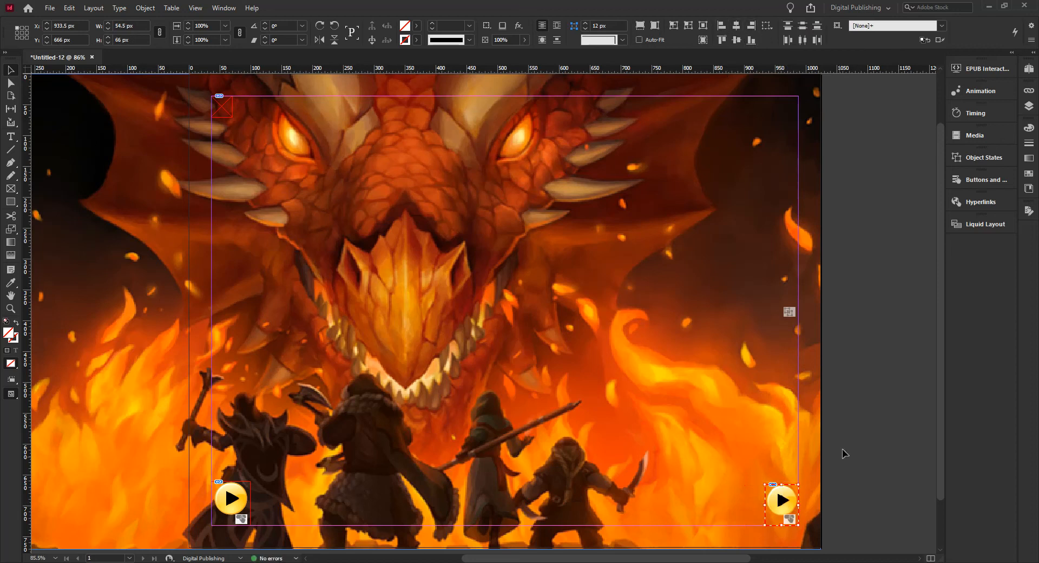
Play the page in the EPUB interactivity preview and test starting and pausing the sound with the audio buttons.
click(989, 68)
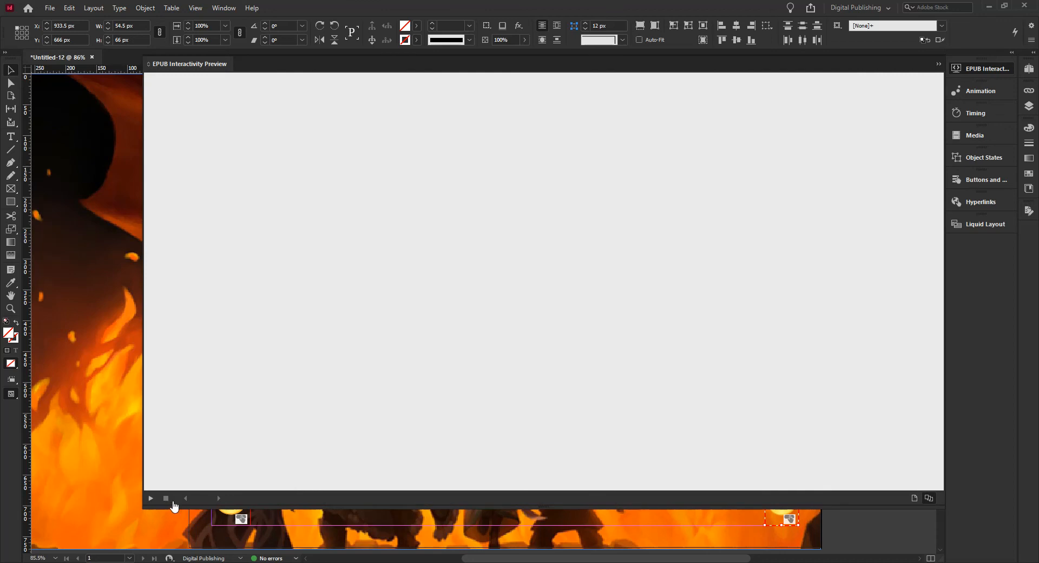
click(152, 499)
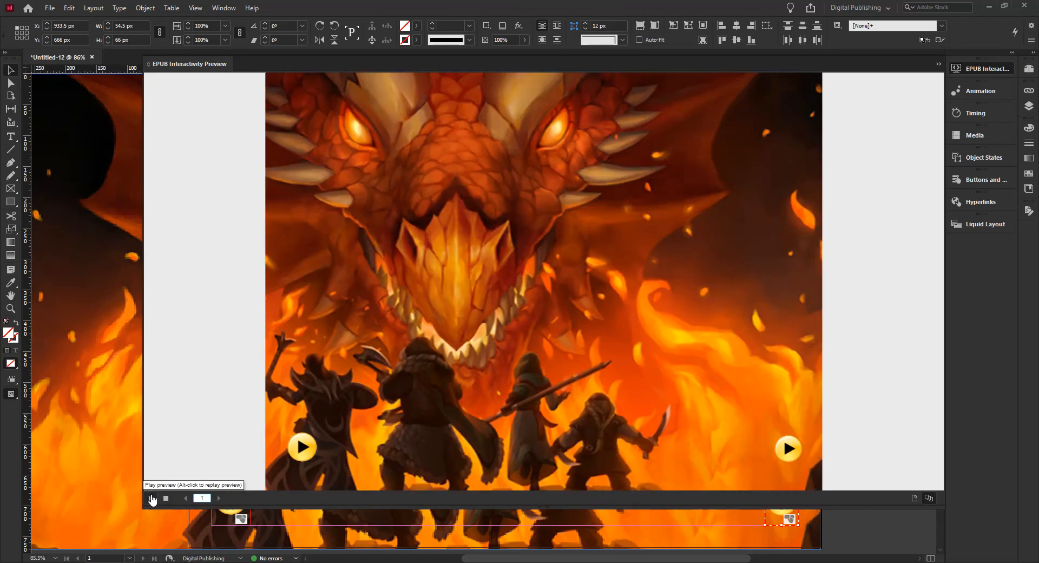
click(791, 449)
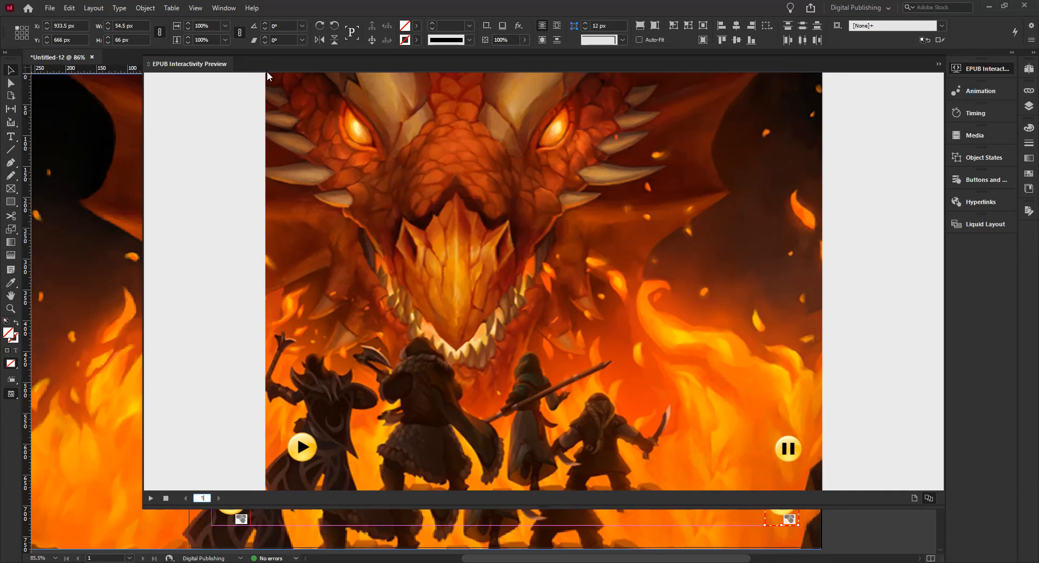
click(788, 452)
Test the video play, pause and resume buttons in the preview, together with the audio play and pause buttons.
click(302, 454)
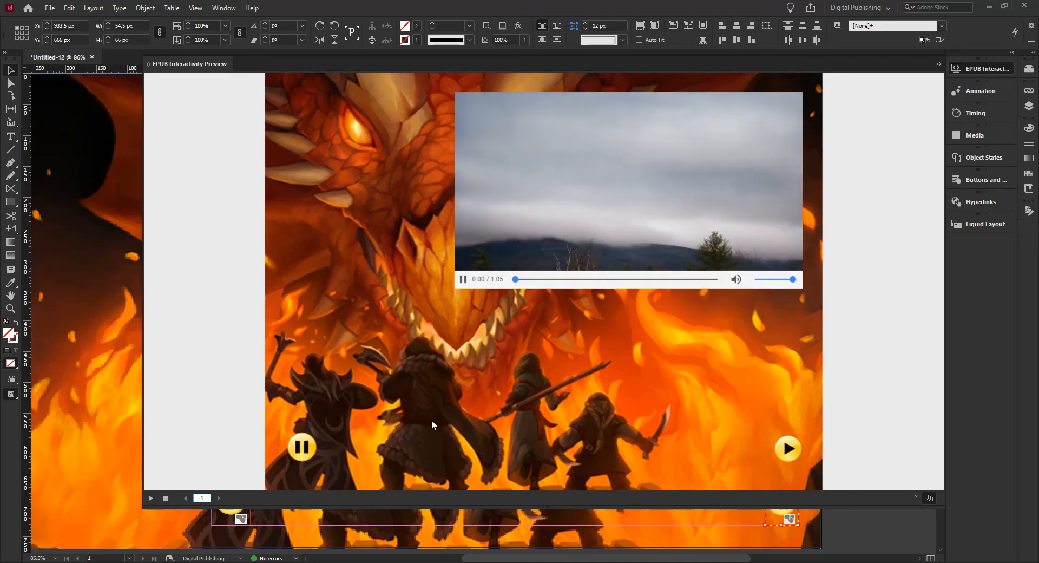
click(301, 449)
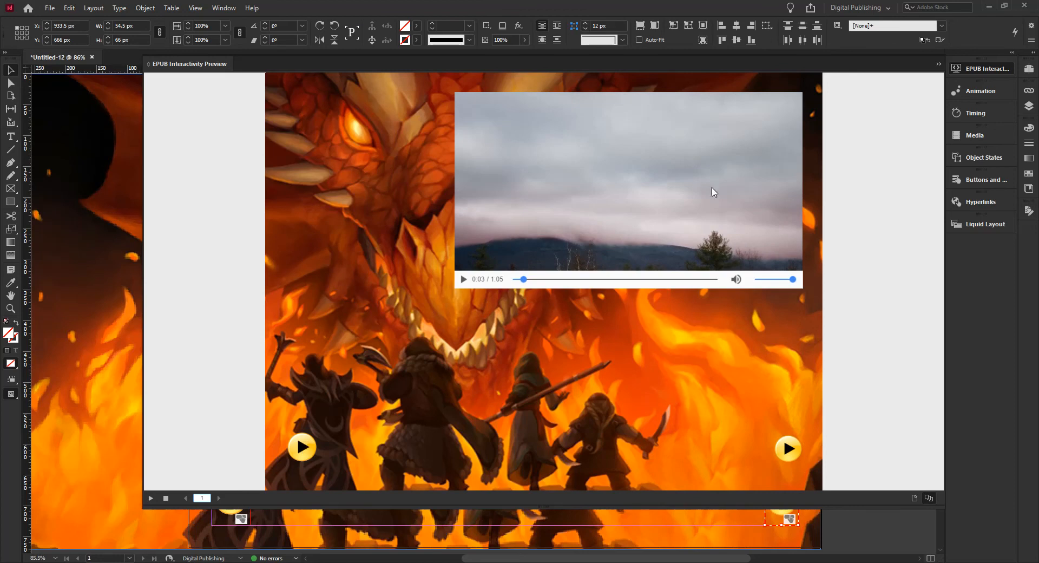
click(789, 448)
click(789, 450)
click(789, 450)
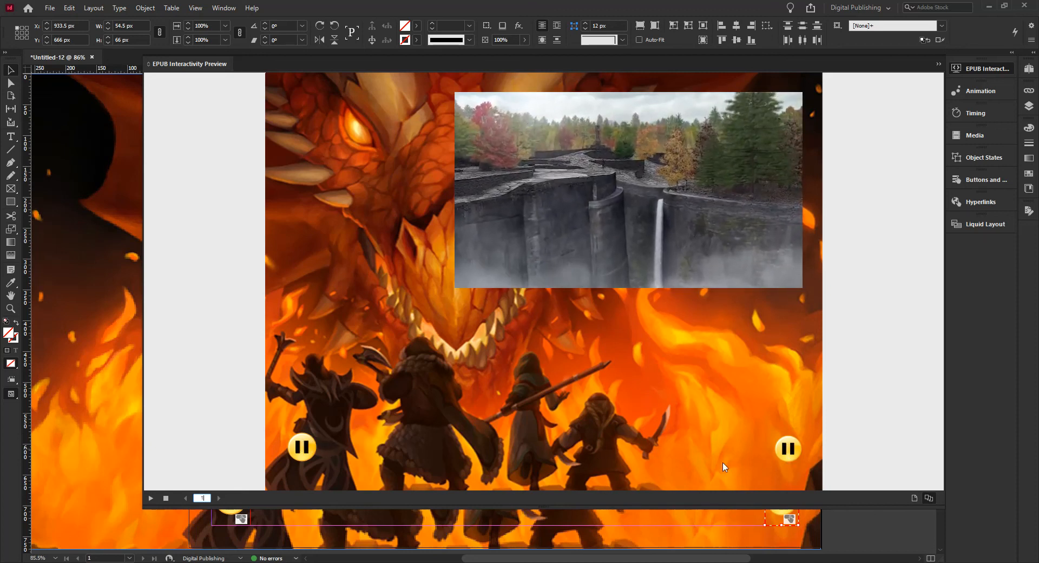
click(789, 450)
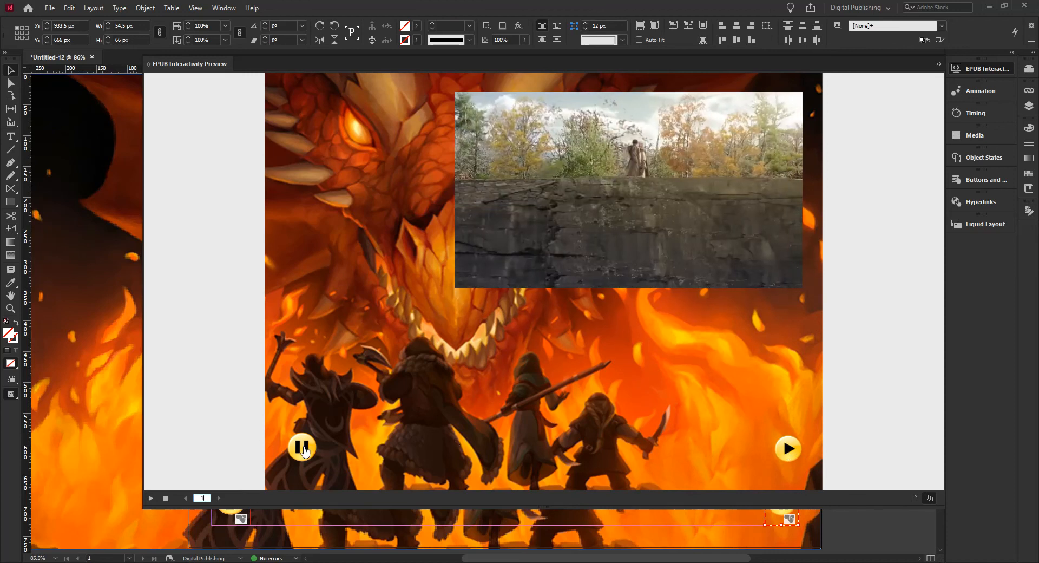
click(303, 449)
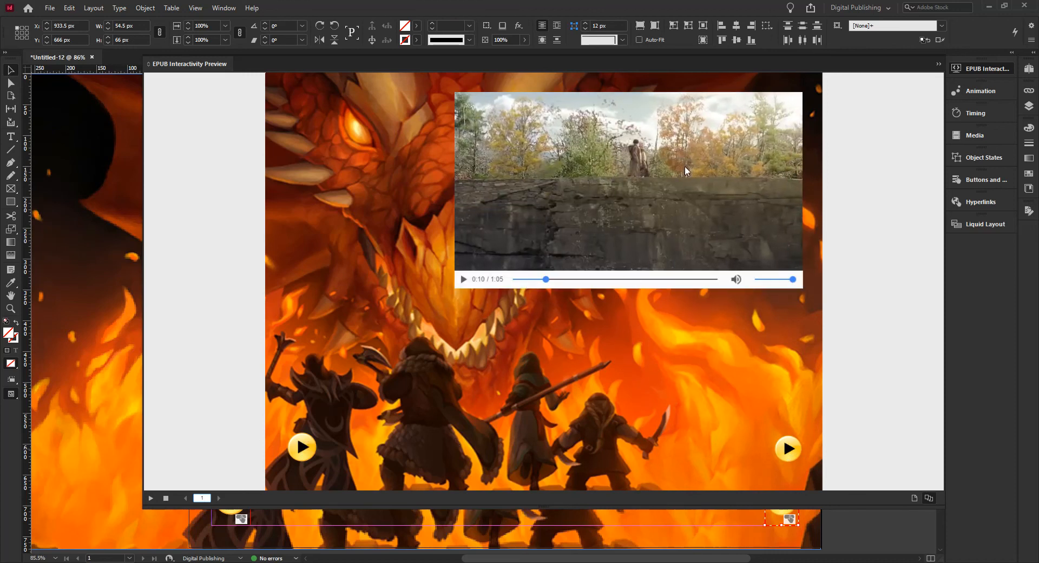